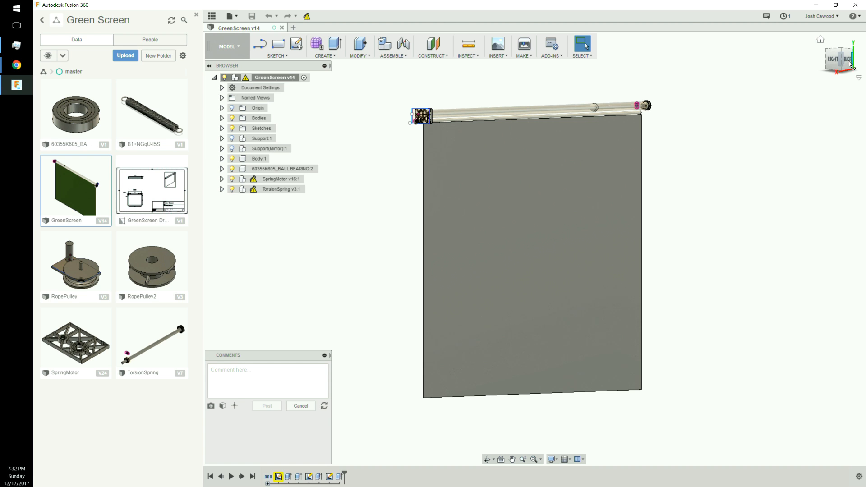
{"action": "left_click_drag", "start_coordinate": [851, 63], "coordinate": [847, 83]}
{"action": "scroll", "coordinate": [508, 139], "scroll_direction": "up", "scroll_amount": 5}
{"action": "left_click", "coordinate": [401, 194]}
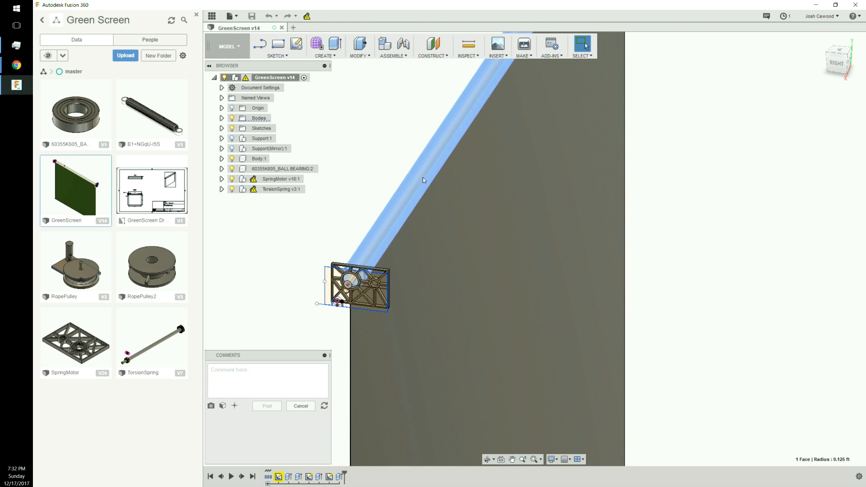
{"action": "mouse_move", "coordinate": [840, 60]}
{"action": "left_mouse_down"}
{"action": "mouse_move", "coordinate": [850, 63]}
{"action": "mouse_move", "coordinate": [849, 54]}
{"action": "left_mouse_up"}
{"action": "scroll", "coordinate": [745, 166], "scroll_direction": "down", "scroll_amount": 3}
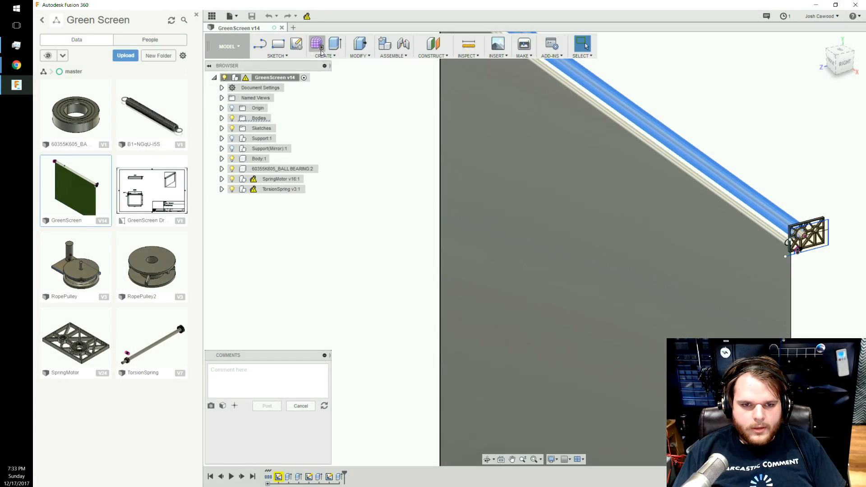
Create a new design and save it as Drum in the Green Screen project.
{"action": "left_click", "coordinate": [231, 16]}
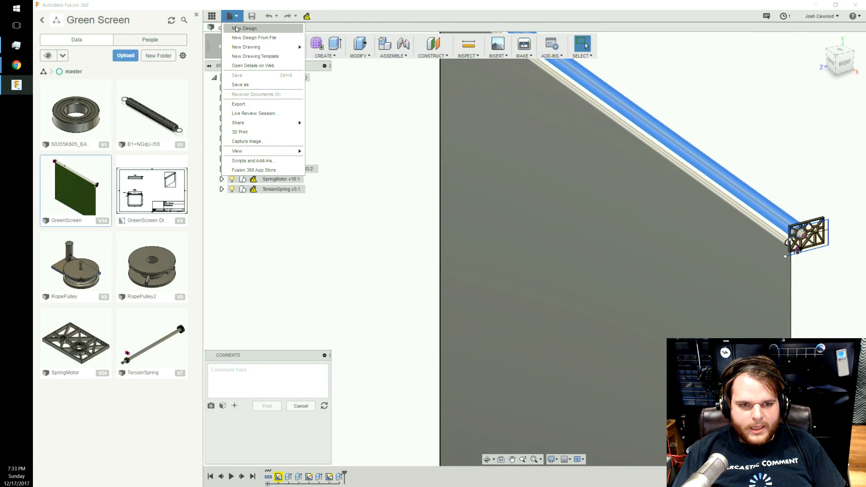
{"action": "left_click", "coordinate": [236, 29]}
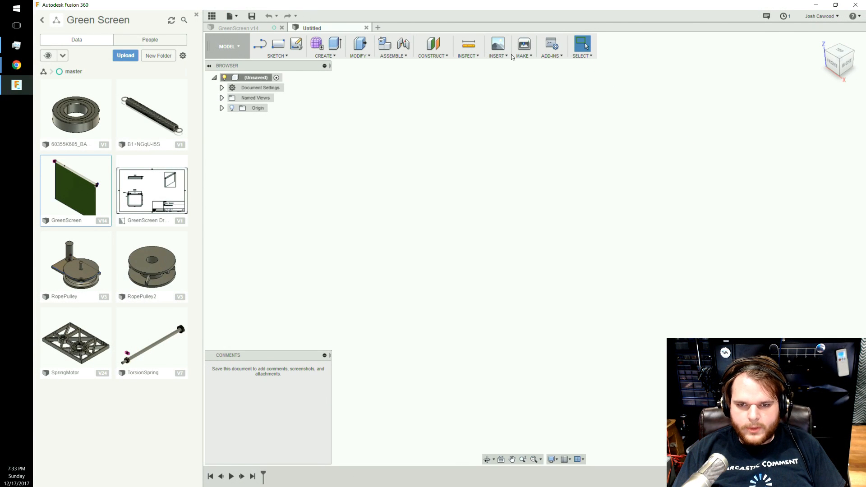
{"action": "left_click", "coordinate": [253, 17]}
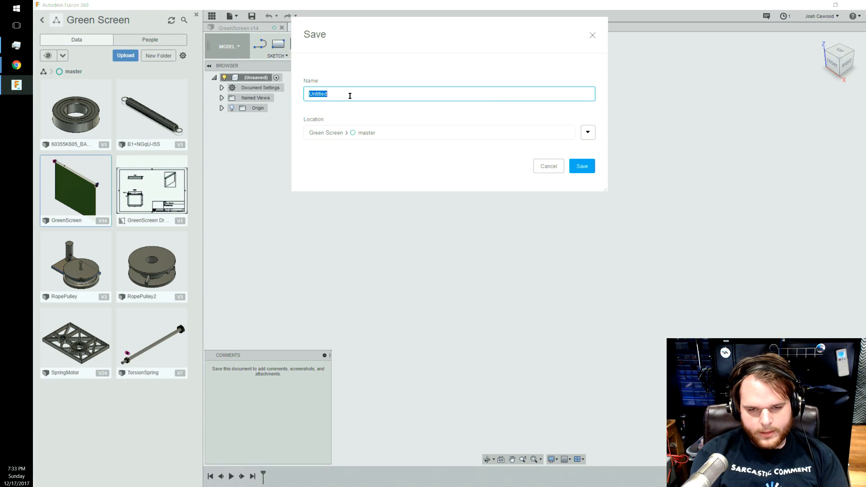
{"action": "type", "text": "Drum"}
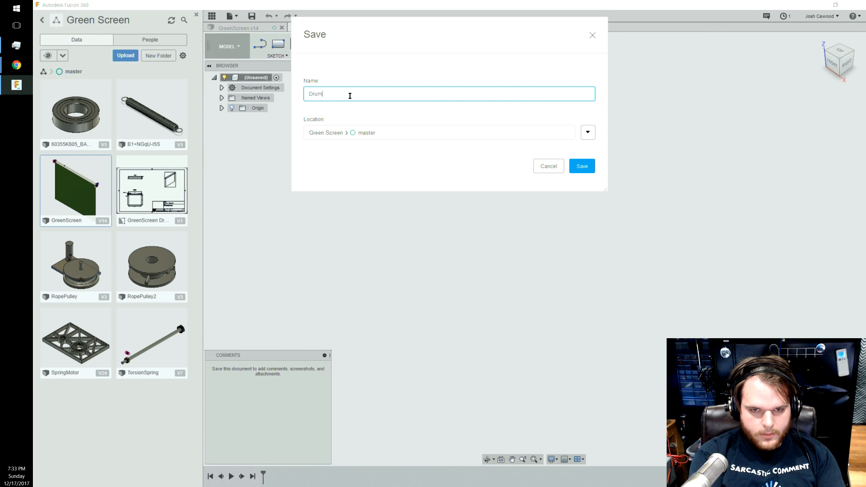
{"action": "key", "text": "Return"}
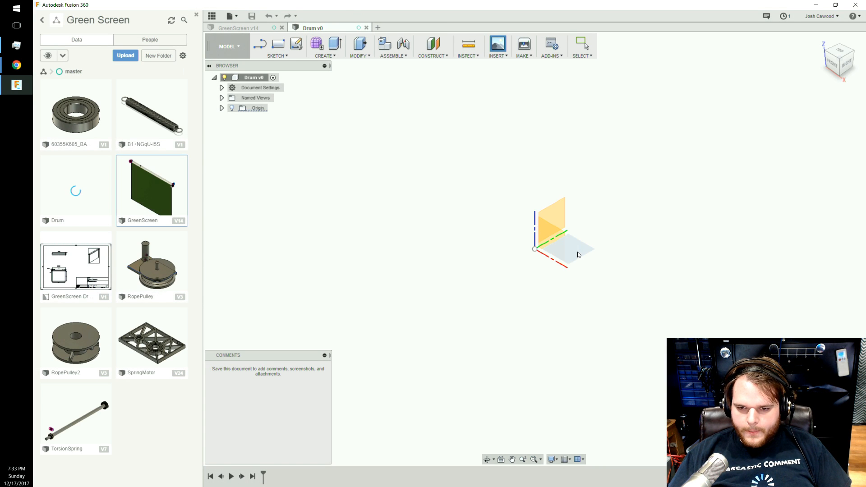
Attach the second tube scan, CCI12042017, as a canvas on the horizontal XY origin plane with the default placement and 50 opacity.
{"action": "left_click", "coordinate": [557, 251]}
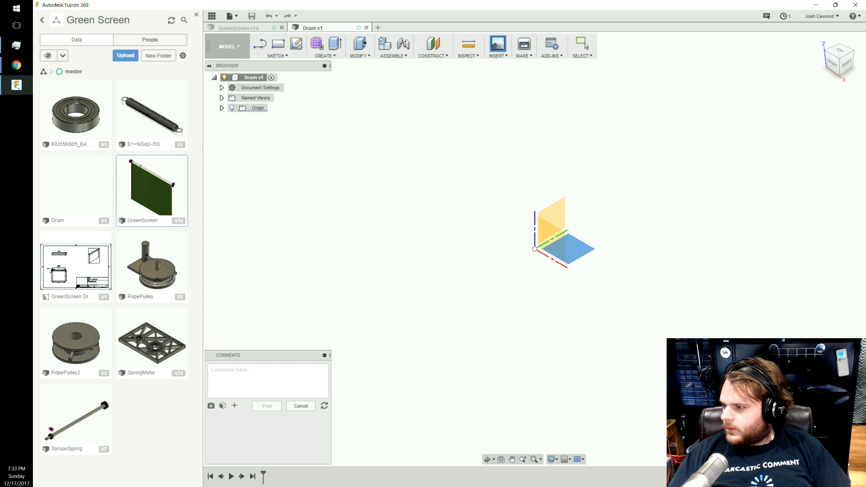
{"action": "left_click_drag", "start_coordinate": [699, 178], "coordinate": [236, 257]}
{"action": "left_click", "coordinate": [209, 278]}
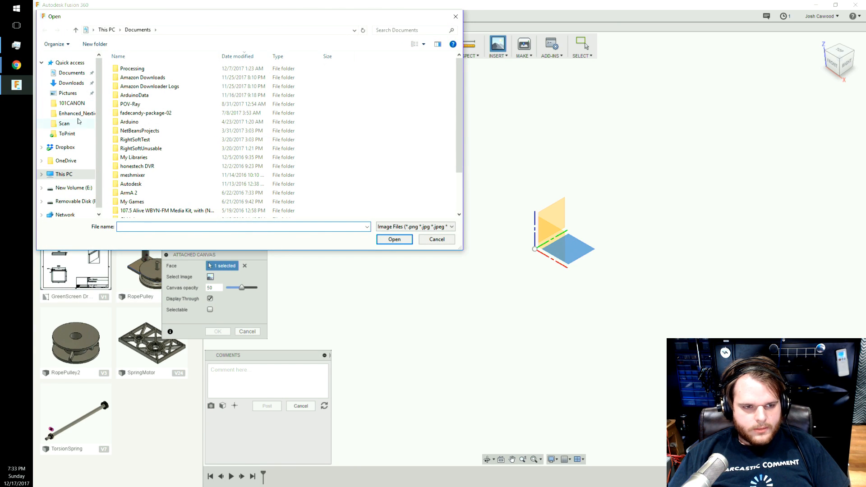
{"action": "left_click", "coordinate": [78, 93]}
{"action": "double_click", "coordinate": [179, 75]}
{"action": "double_click", "coordinate": [232, 77]}
{"action": "left_click", "coordinate": [192, 82]}
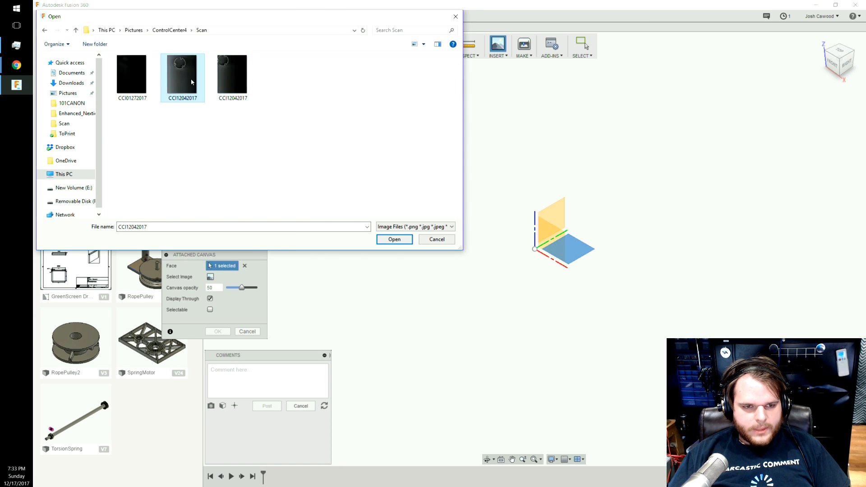
{"action": "double_click", "coordinate": [192, 82]}
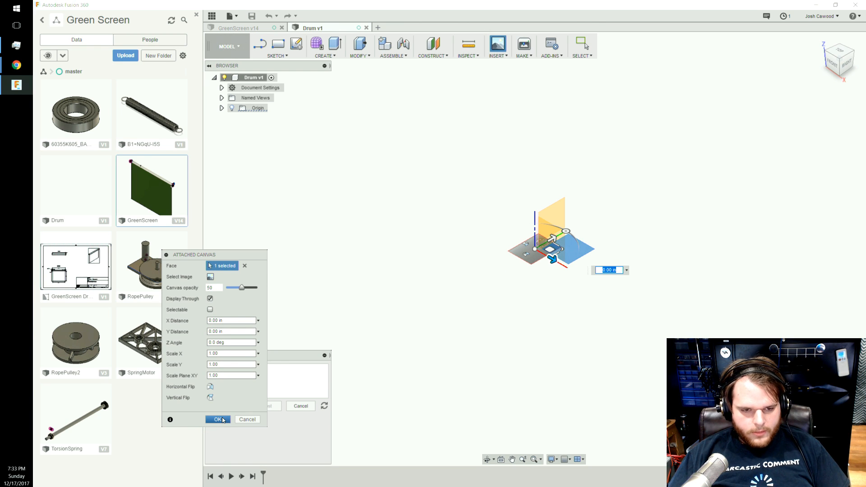
{"action": "left_click", "coordinate": [218, 420]}
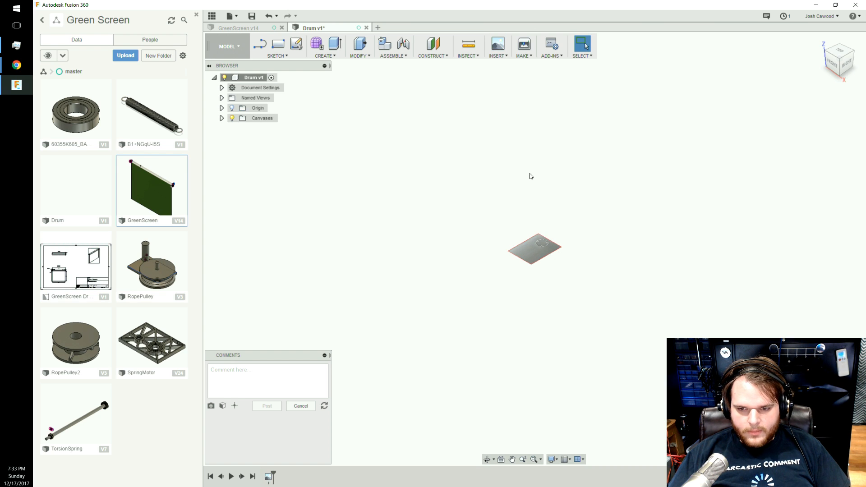
{"action": "left_click", "coordinate": [496, 57]}
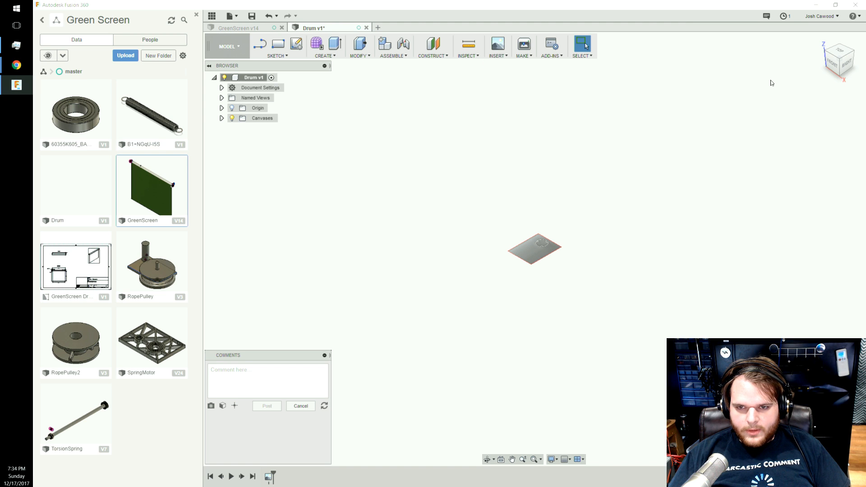
Calibrate the scan canvas by setting the distance between the slot edges of the upper and left notches to 2.6 in.
{"action": "left_click", "coordinate": [839, 51]}
{"action": "scroll", "coordinate": [535, 238], "scroll_direction": "up", "scroll_amount": 10}
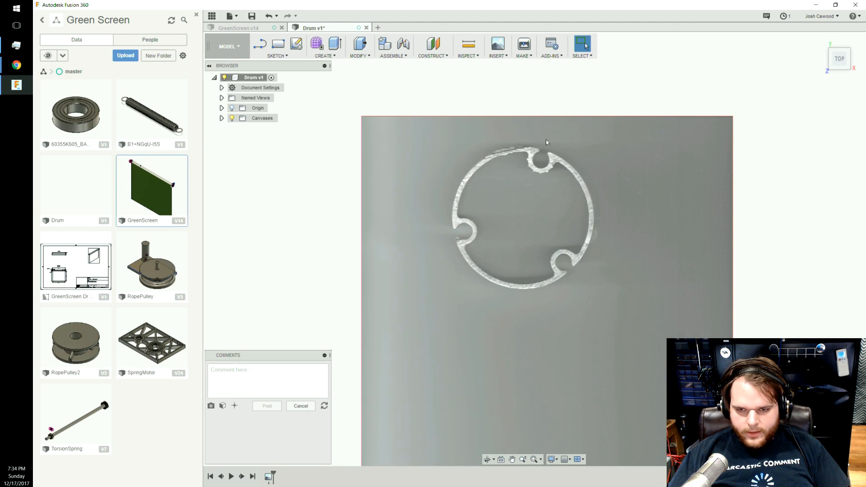
{"action": "left_click", "coordinate": [222, 118]}
{"action": "right_click", "coordinate": [272, 130]}
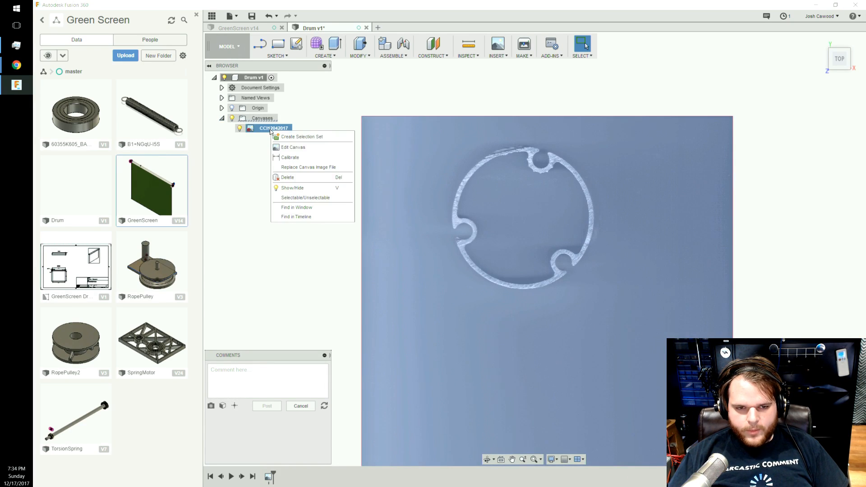
{"action": "left_click", "coordinate": [282, 157]}
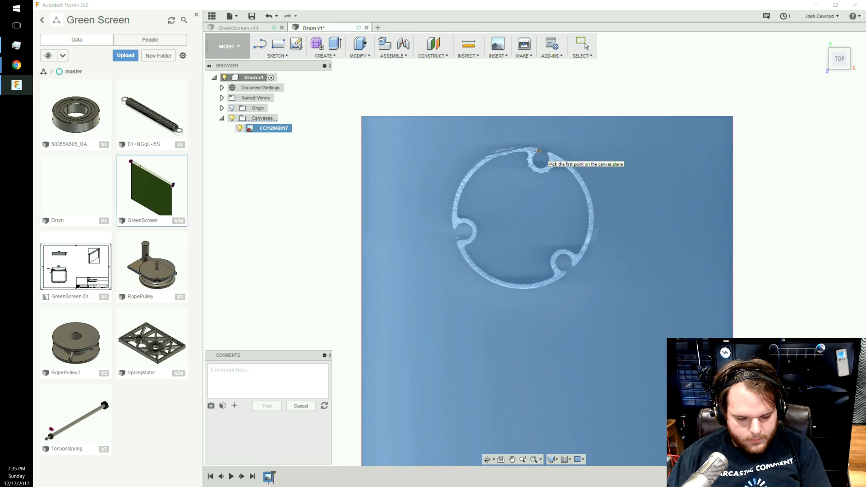
{"action": "scroll", "coordinate": [538, 151], "scroll_direction": "down", "scroll_amount": 2}
{"action": "scroll", "coordinate": [537, 152], "scroll_direction": "up", "scroll_amount": 5}
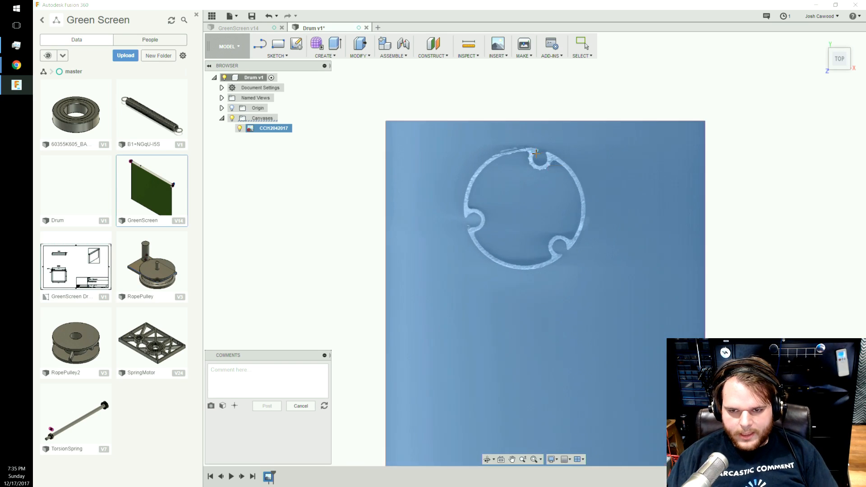
{"action": "scroll", "coordinate": [536, 154], "scroll_direction": "up", "scroll_amount": 3}
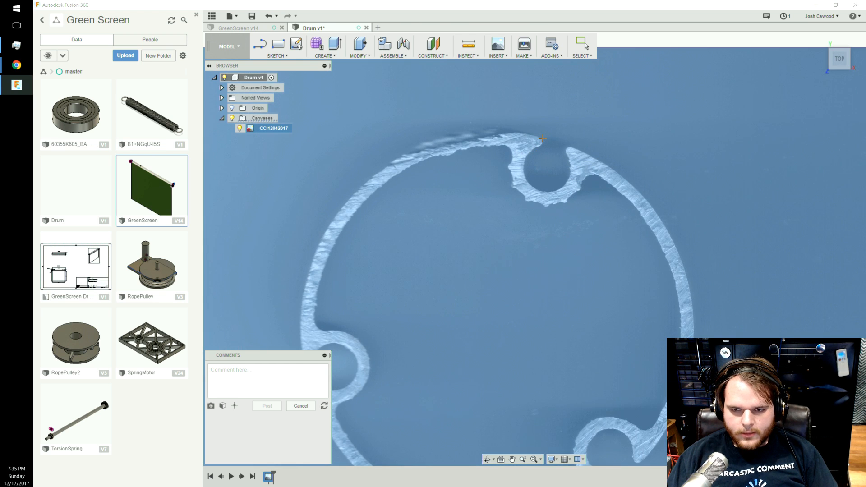
{"action": "left_click", "coordinate": [543, 139]}
{"action": "middle_click_drag", "start_coordinate": [415, 243], "coordinate": [467, 183]}
{"action": "scroll", "coordinate": [465, 185], "scroll_direction": "down", "scroll_amount": 1}
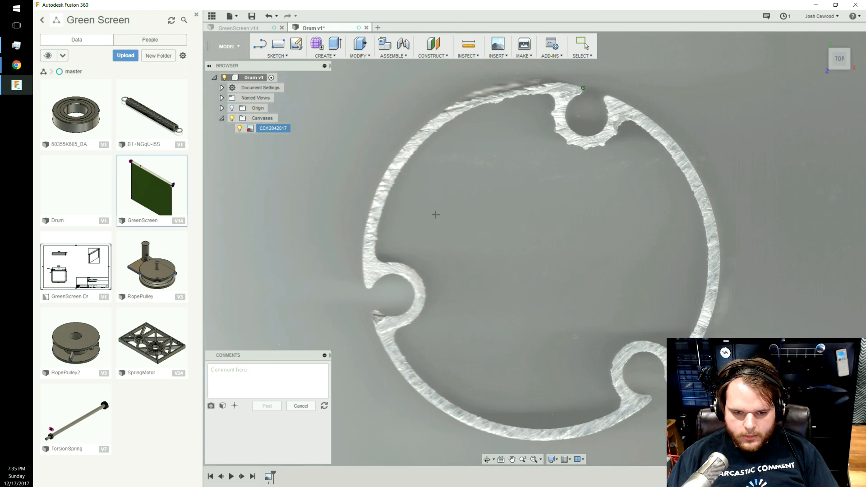
{"action": "left_click", "coordinate": [369, 289]}
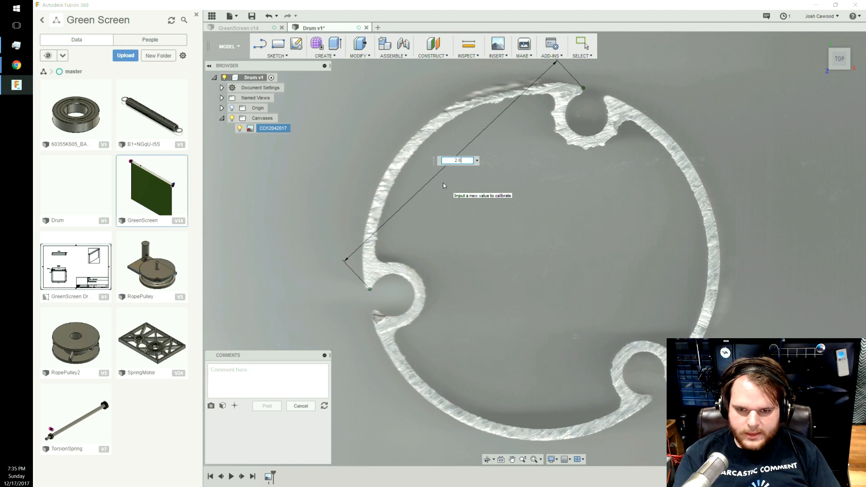
{"action": "key", "text": "Return"}
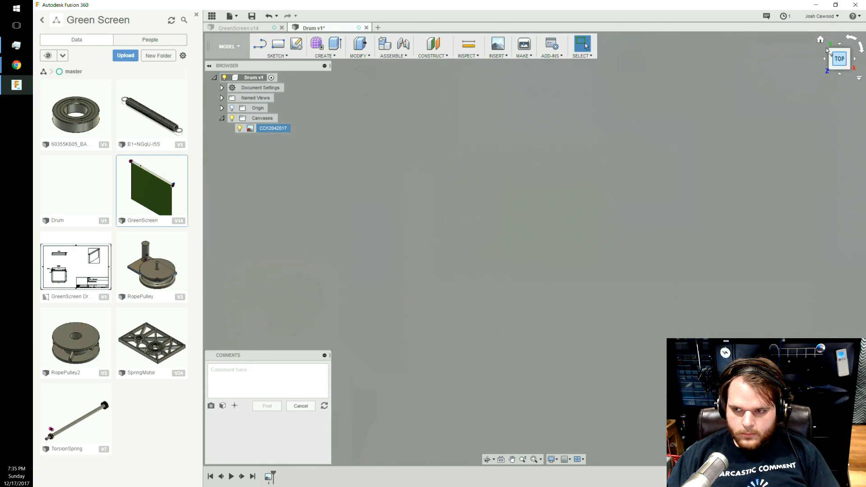
Start a new sketch on the horizontal XY origin plane over the calibrated canvas.
{"action": "left_click", "coordinate": [820, 40]}
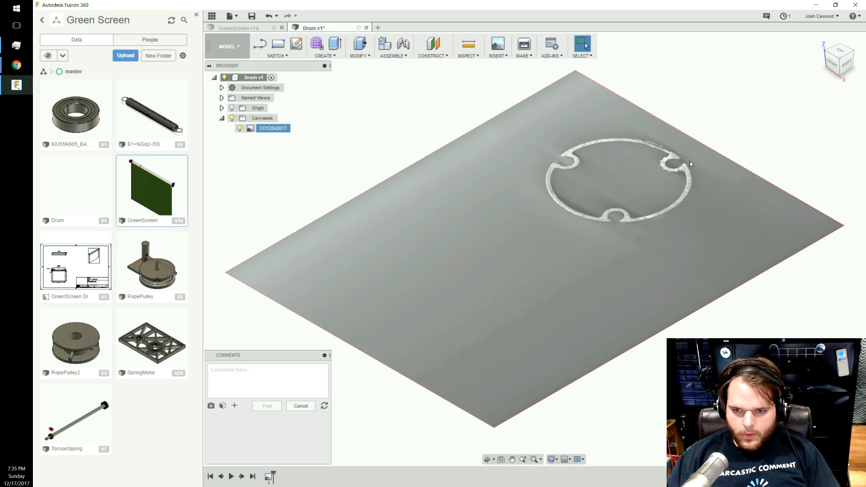
{"action": "left_click", "coordinate": [838, 48]}
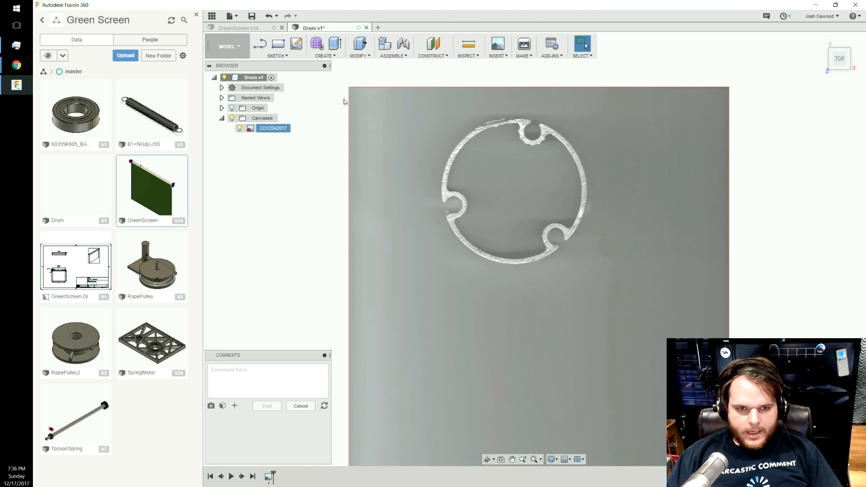
{"action": "left_click", "coordinate": [285, 45]}
{"action": "left_click", "coordinate": [558, 303]}
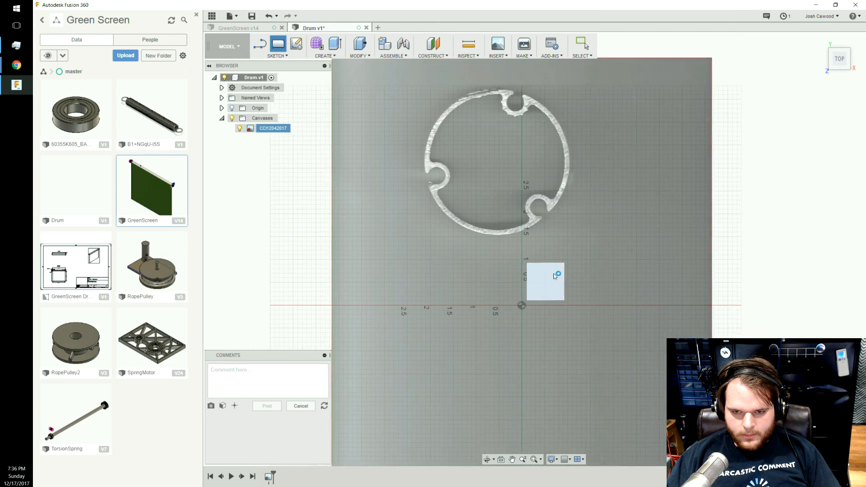
{"action": "left_click", "coordinate": [555, 276]}
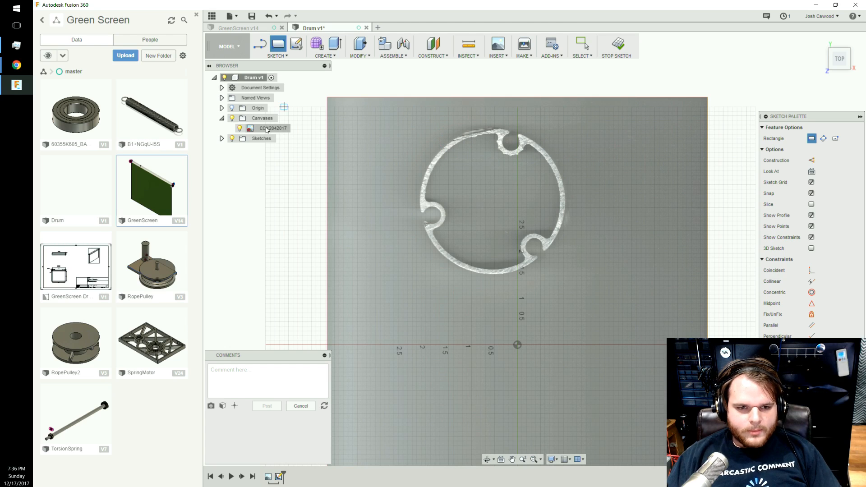
{"action": "right_click", "coordinate": [285, 57]}
{"action": "left_click", "coordinate": [285, 57]}
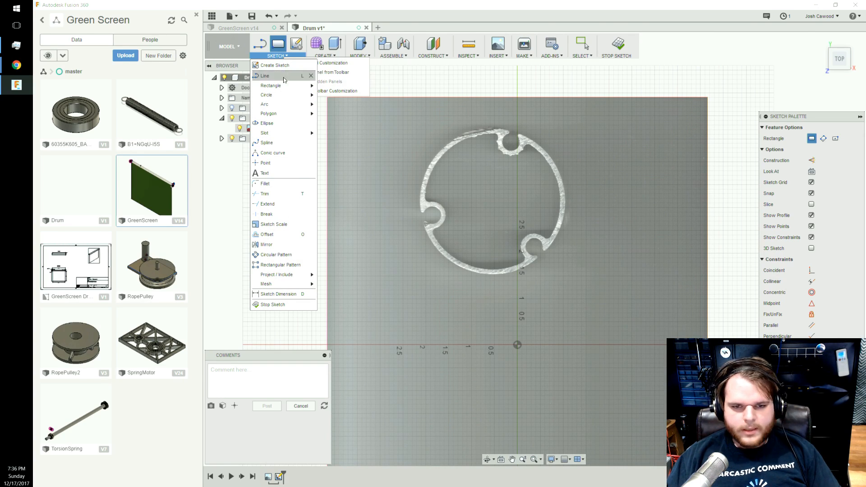
{"action": "mouse_move", "coordinate": [279, 115]}
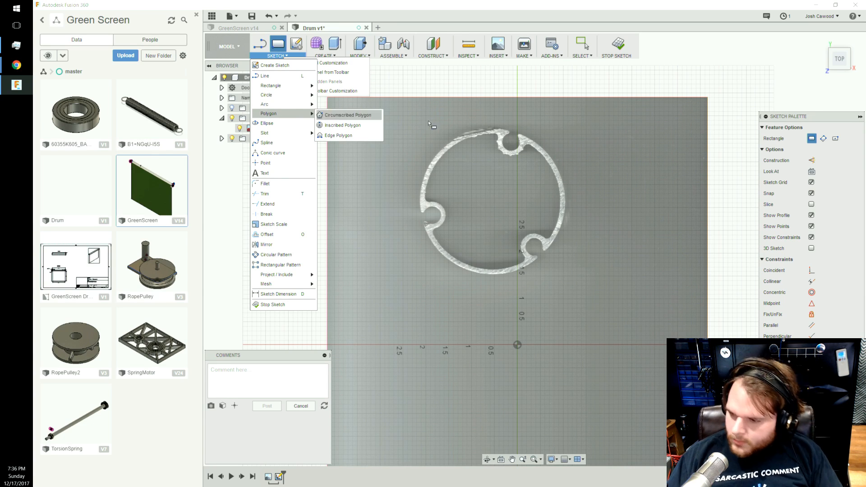
{"action": "left_click", "coordinate": [394, 121]}
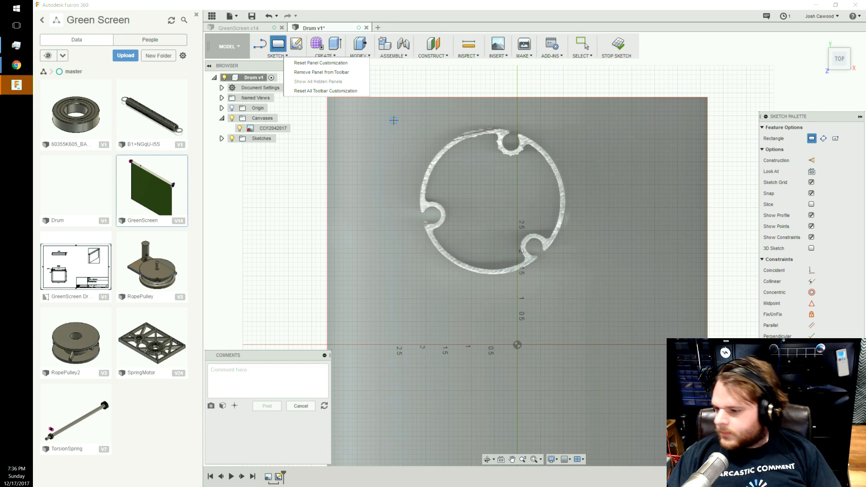
{"action": "left_click", "coordinate": [413, 18]}
Sketch a 2-point circle about 3.18 in in diameter along the outer edge of the scanned tube profile.
{"action": "left_click", "coordinate": [277, 55]}
{"action": "mouse_move", "coordinate": [295, 99]}
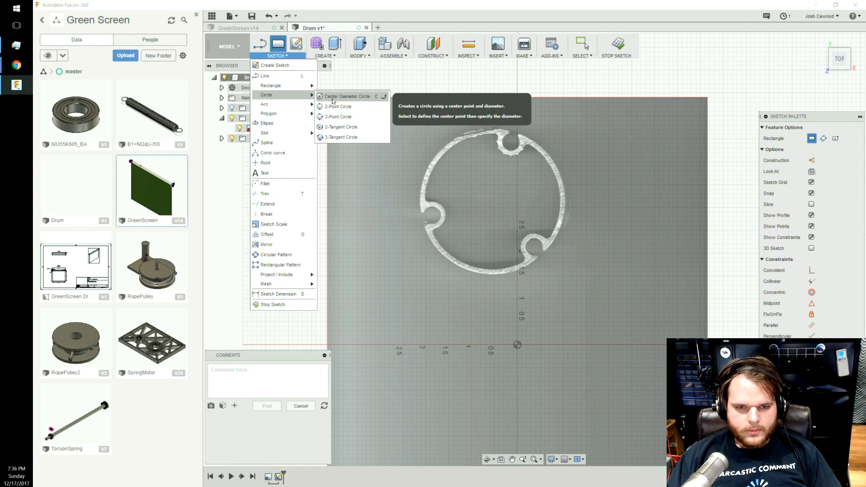
{"action": "left_click", "coordinate": [338, 117]}
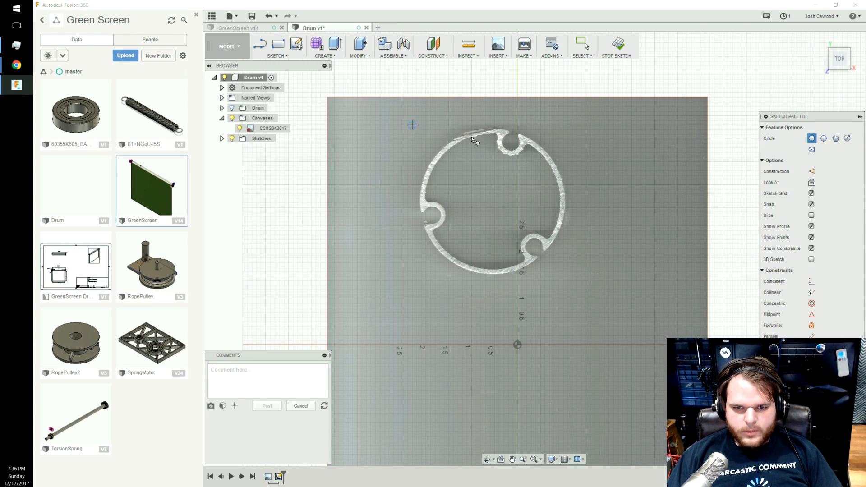
{"action": "scroll", "coordinate": [494, 136], "scroll_direction": "up", "scroll_amount": 10}
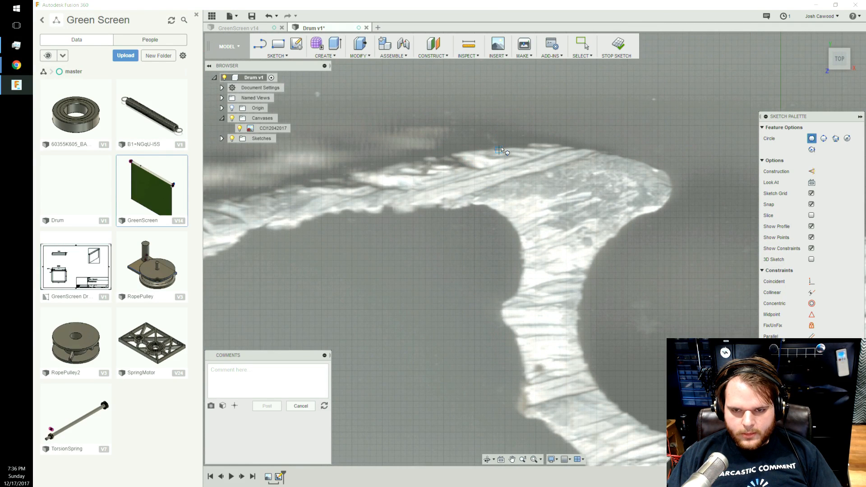
{"action": "left_click", "coordinate": [502, 148]}
{"action": "scroll", "coordinate": [496, 203], "scroll_direction": "down", "scroll_amount": 5}
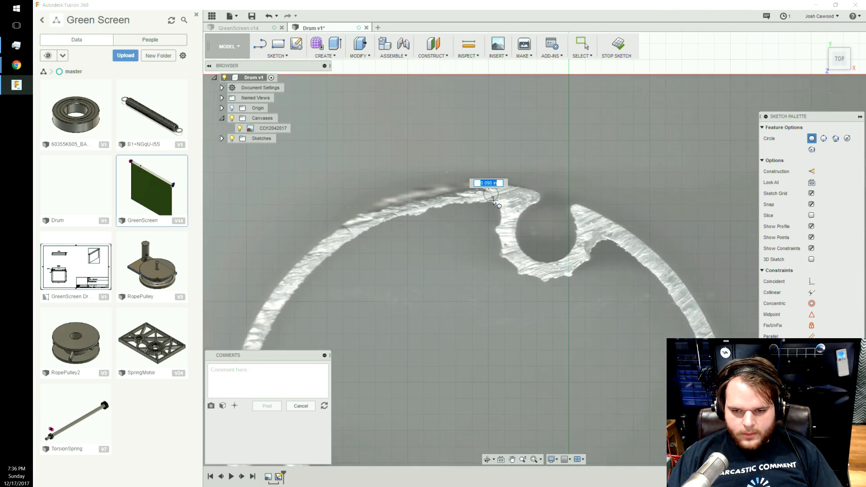
{"action": "scroll", "coordinate": [495, 202], "scroll_direction": "down", "scroll_amount": 4}
{"action": "middle_click_drag", "start_coordinate": [521, 306], "coordinate": [494, 206]}
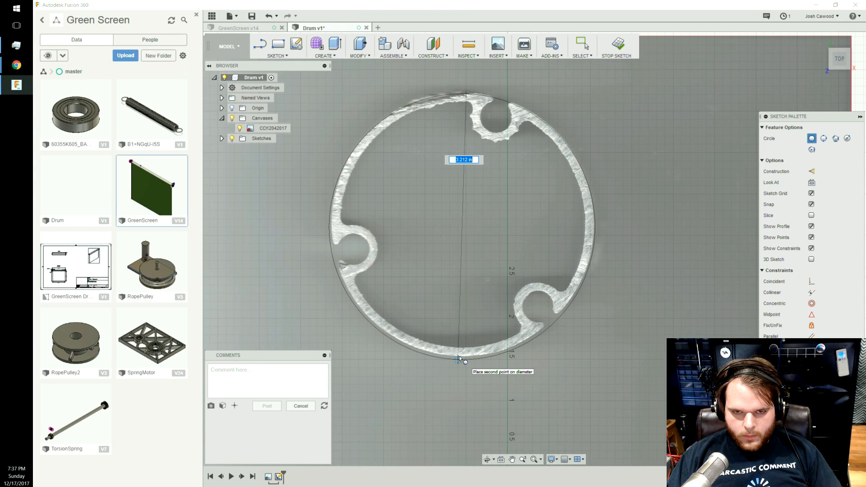
{"action": "scroll", "coordinate": [460, 356], "scroll_direction": "up", "scroll_amount": 2}
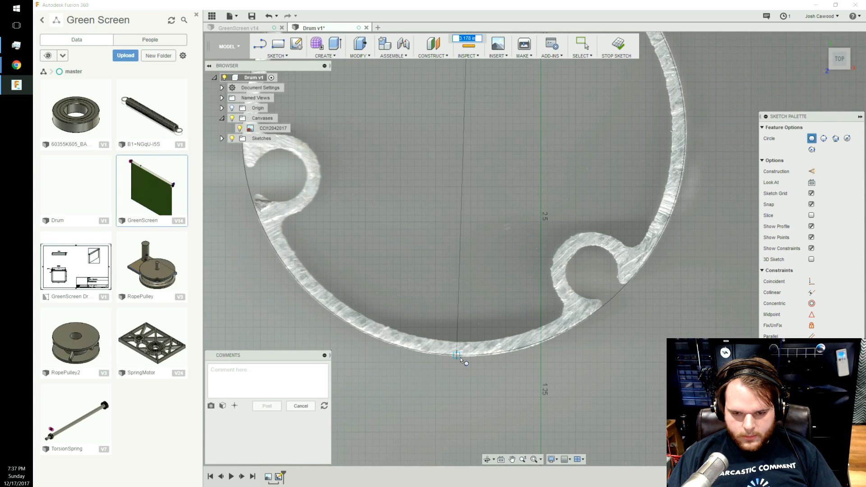
{"action": "left_click", "coordinate": [459, 357]}
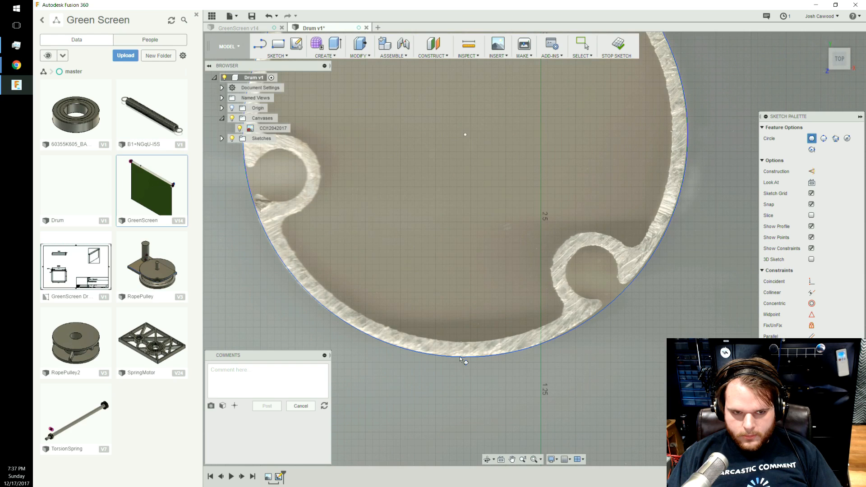
Sketch a 2-point circle about 2.95 in in diameter along the inner edge of the scanned tube wall.
{"action": "scroll", "coordinate": [470, 328], "scroll_direction": "down", "scroll_amount": 3}
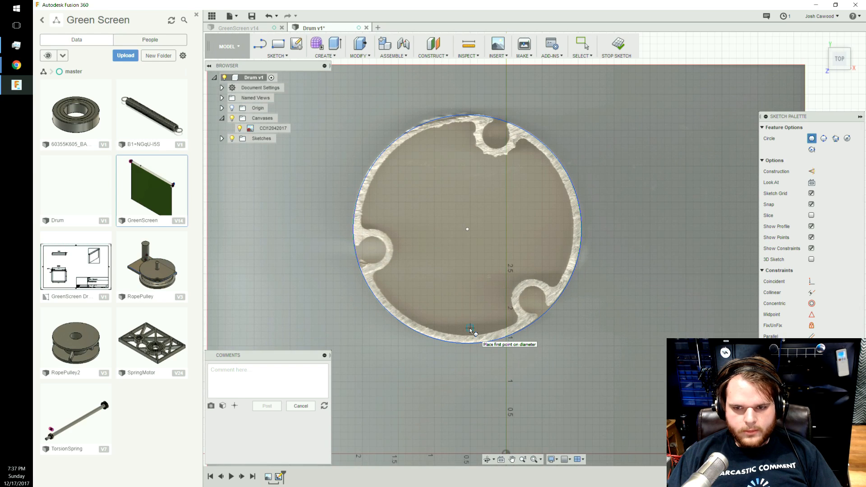
{"action": "scroll", "coordinate": [465, 121], "scroll_direction": "up", "scroll_amount": 8}
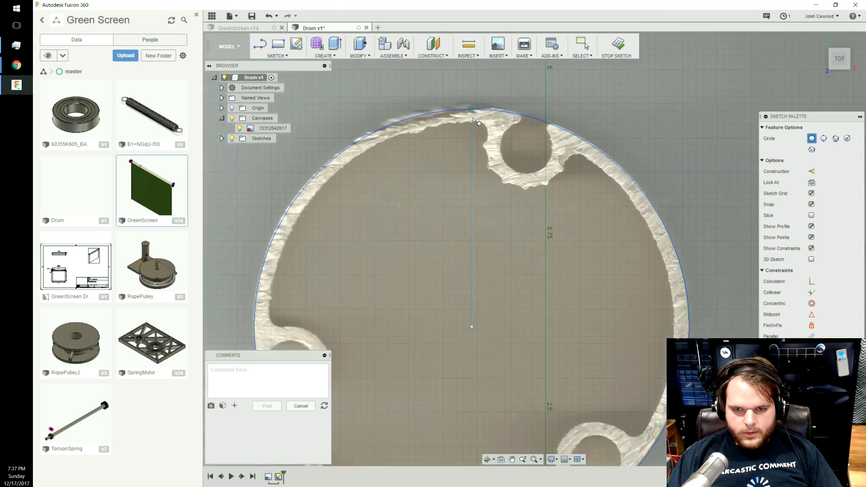
{"action": "left_click", "coordinate": [488, 131]}
{"action": "scroll", "coordinate": [490, 212], "scroll_direction": "down", "scroll_amount": 3}
{"action": "scroll", "coordinate": [496, 231], "scroll_direction": "down", "scroll_amount": 5}
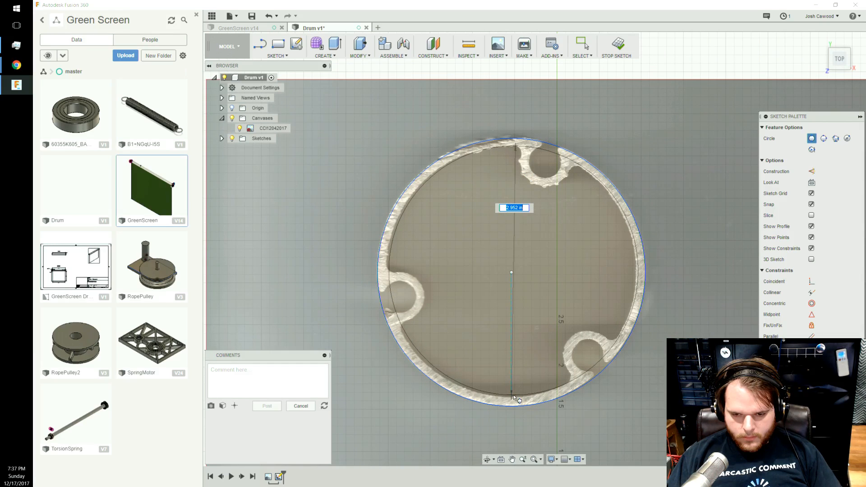
{"action": "left_click", "coordinate": [509, 399]}
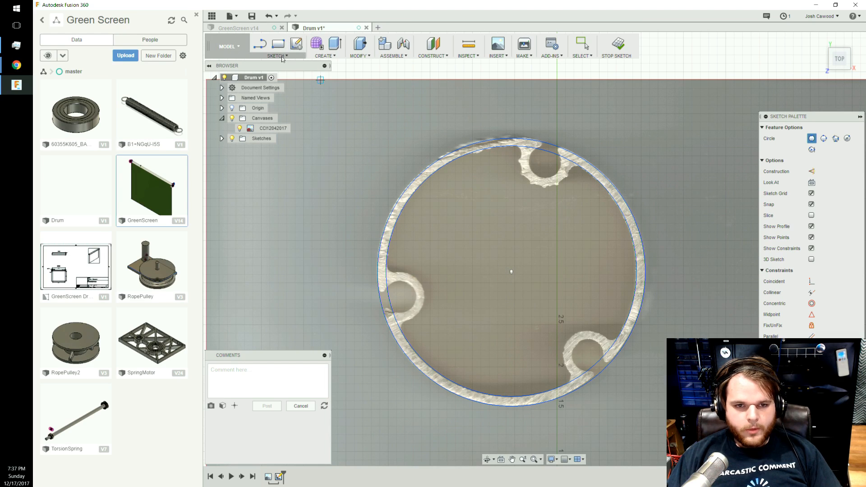
Sketch a 2-point circle about 0.58 in in diameter around the outer edge of the tube's left notch.
{"action": "scroll", "coordinate": [564, 168], "scroll_direction": "up", "scroll_amount": 2}
{"action": "scroll", "coordinate": [542, 186], "scroll_direction": "down", "scroll_amount": 3}
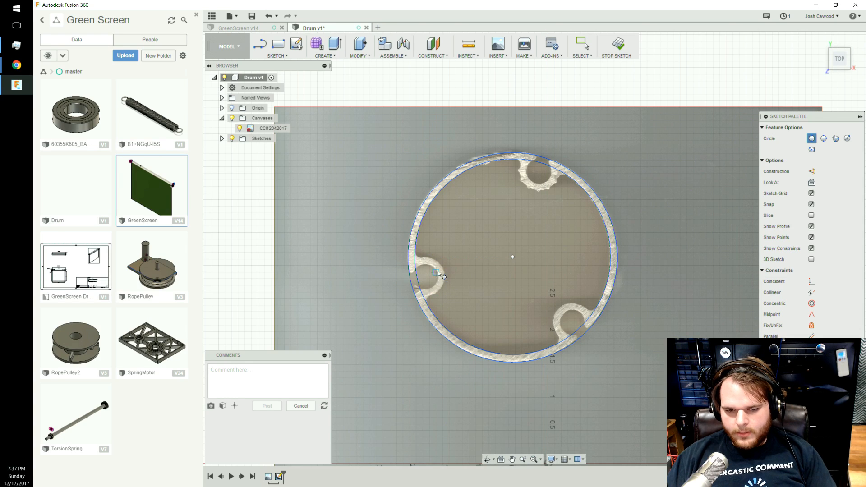
{"action": "scroll", "coordinate": [437, 274], "scroll_direction": "up", "scroll_amount": 5}
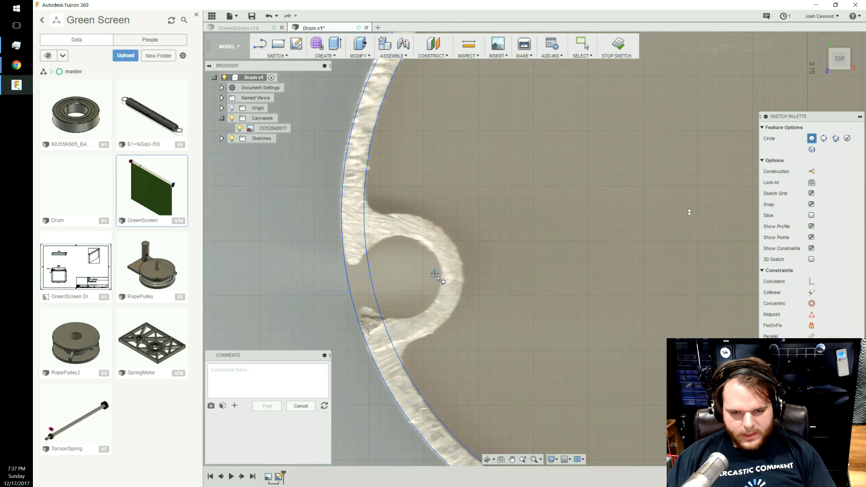
{"action": "left_click", "coordinate": [386, 214]}
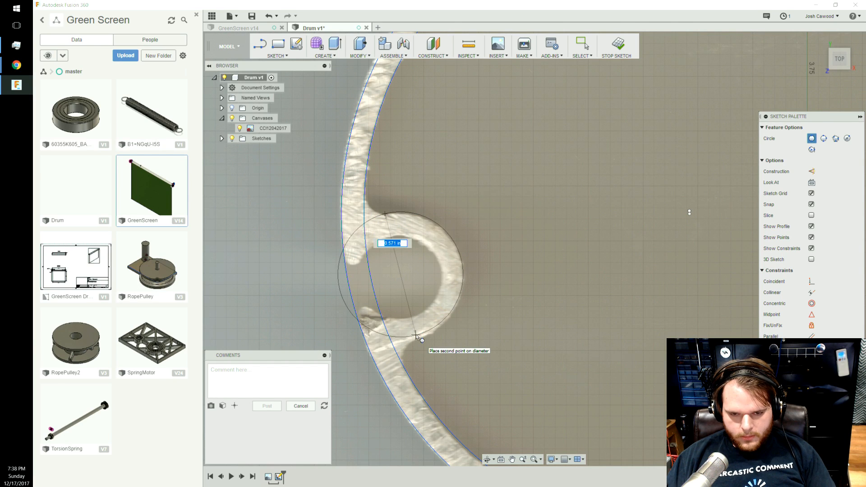
{"action": "left_click", "coordinate": [414, 338]}
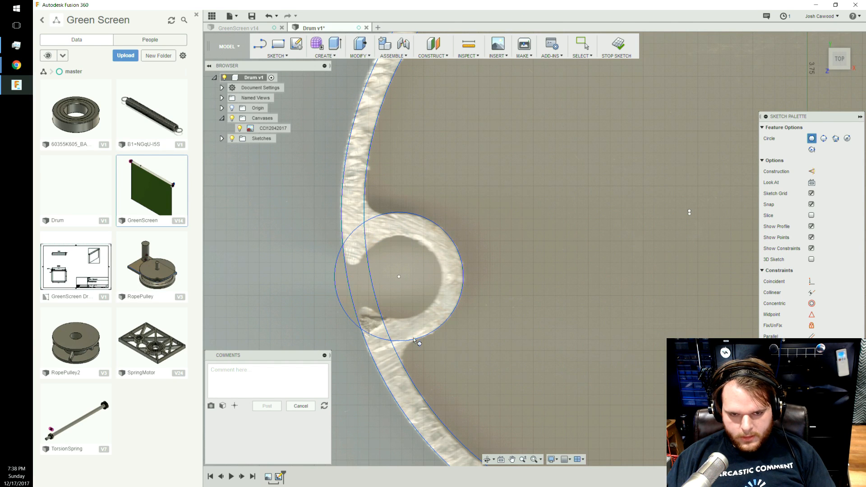
Sketch a 2-point circle about 0.57 in in diameter around the outer edge of the tube's upper notch.
{"action": "scroll", "coordinate": [464, 314], "scroll_direction": "down", "scroll_amount": 5}
{"action": "scroll", "coordinate": [605, 153], "scroll_direction": "up", "scroll_amount": 3}
{"action": "scroll", "coordinate": [644, 156], "scroll_direction": "up", "scroll_amount": 2}
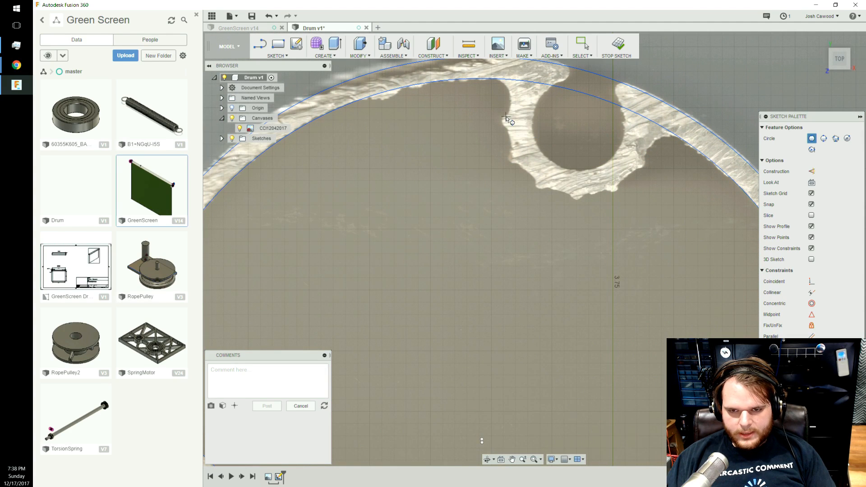
{"action": "scroll", "coordinate": [506, 118], "scroll_direction": "up", "scroll_amount": 2}
{"action": "left_click", "coordinate": [506, 118]}
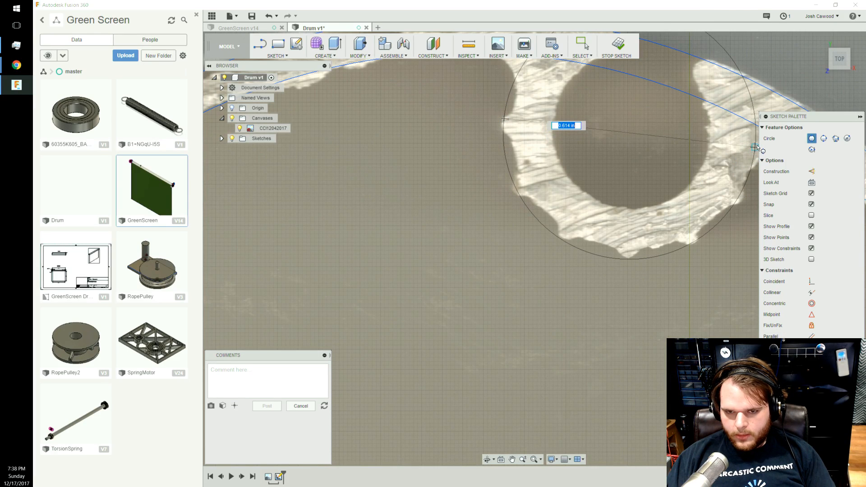
{"action": "middle_click_drag", "start_coordinate": [735, 169], "coordinate": [667, 166]}
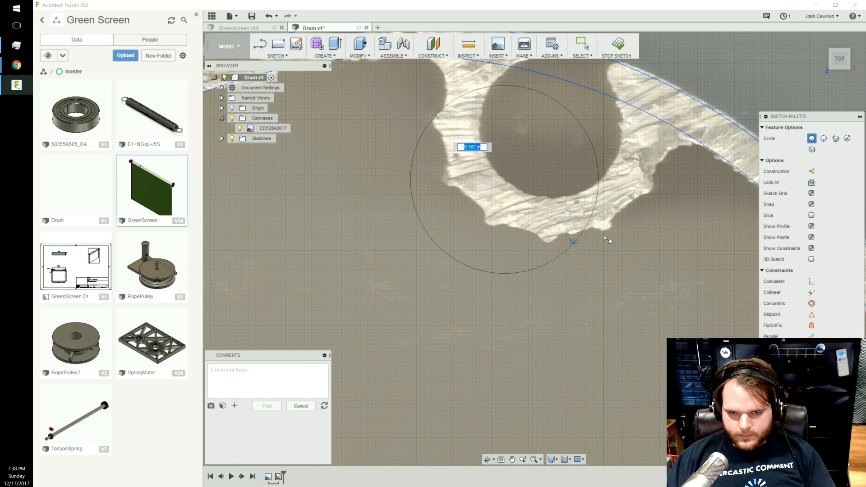
{"action": "left_click", "coordinate": [667, 142]}
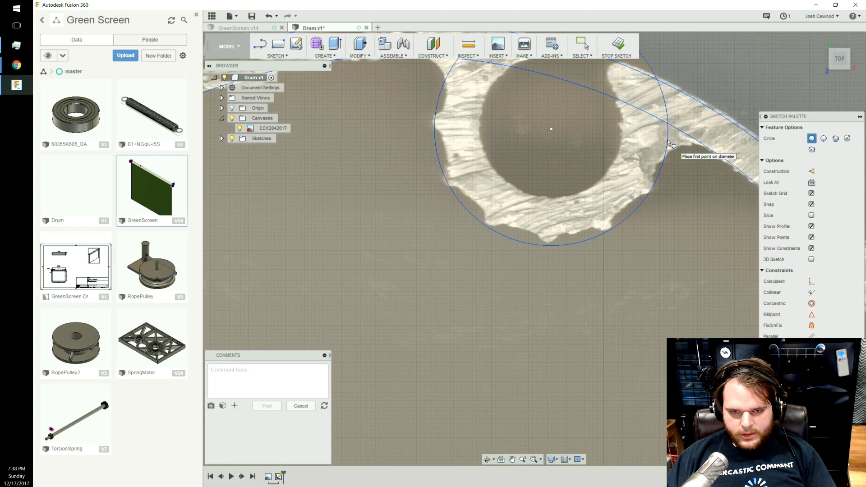
Try to fit a 2-point circle to the outer edge of the lower-right notch and discard it.
{"action": "scroll", "coordinate": [564, 163], "scroll_direction": "down", "scroll_amount": 6}
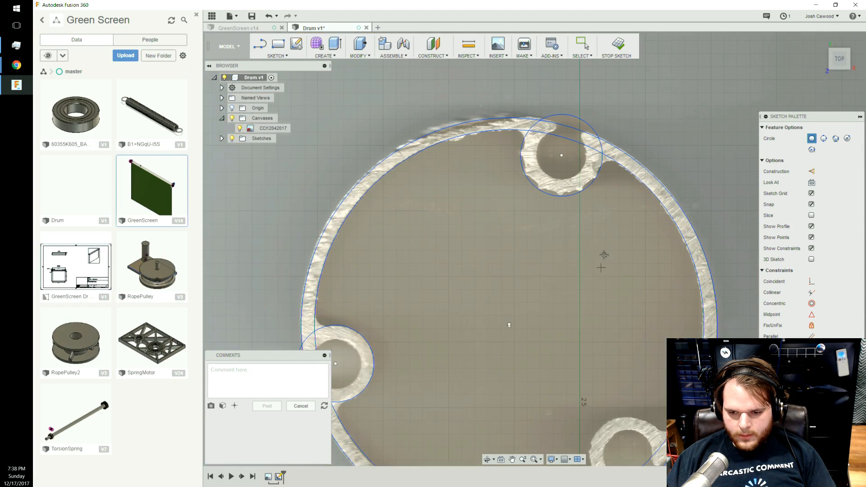
{"action": "scroll", "coordinate": [630, 208], "scroll_direction": "up", "scroll_amount": 3}
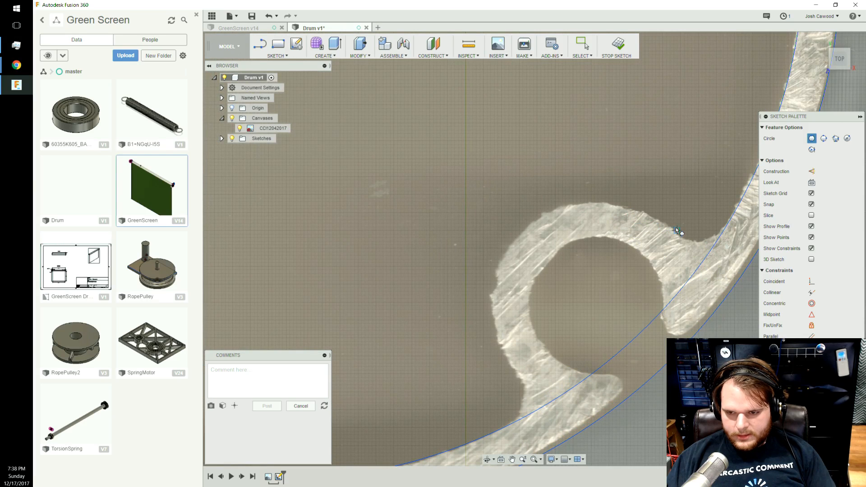
{"action": "left_click", "coordinate": [671, 227]}
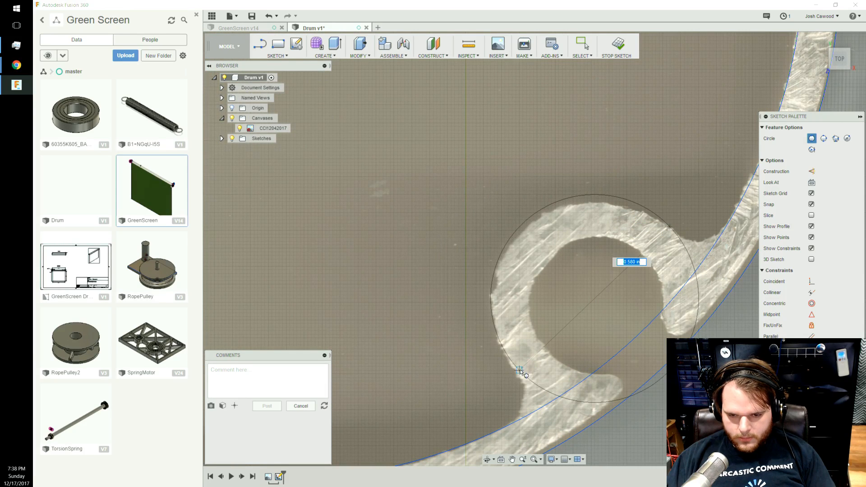
{"action": "left_click", "coordinate": [527, 386]}
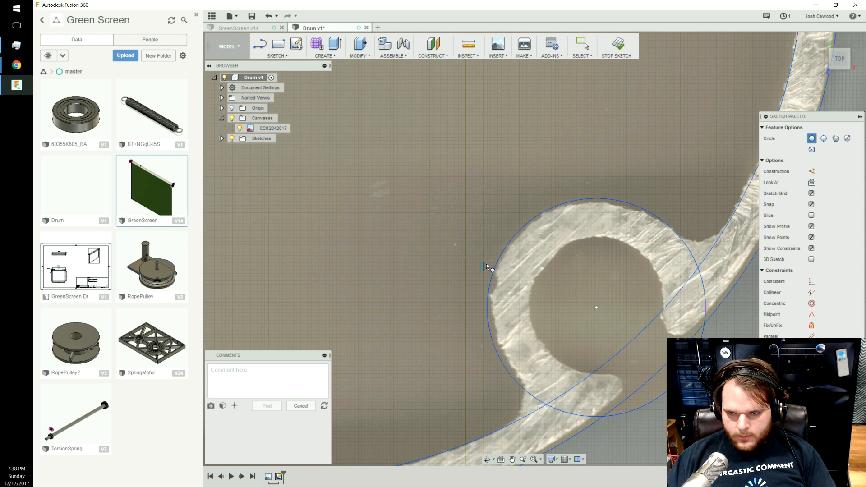
{"action": "key", "text": "Escape"}
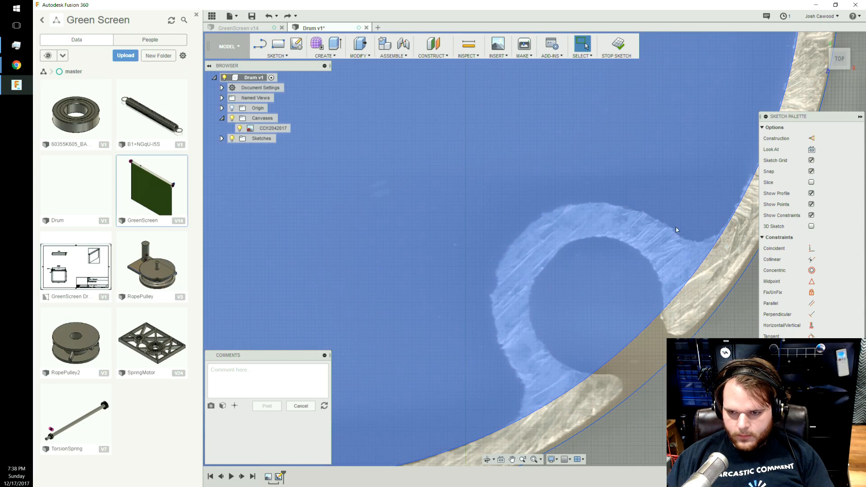
Sketch a 2-point circle about 0.59 in in diameter around the outer edge of the lower-right notch.
{"action": "left_click", "coordinate": [283, 56]}
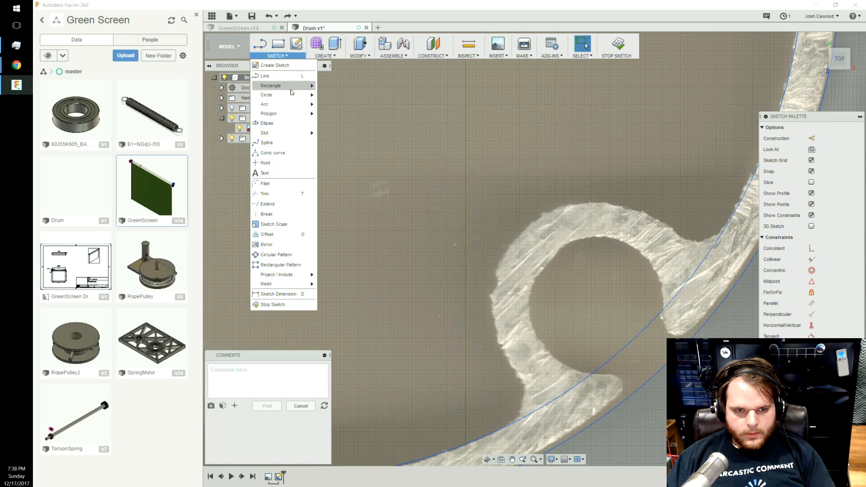
{"action": "mouse_move", "coordinate": [289, 95]}
{"action": "left_click", "coordinate": [339, 107]}
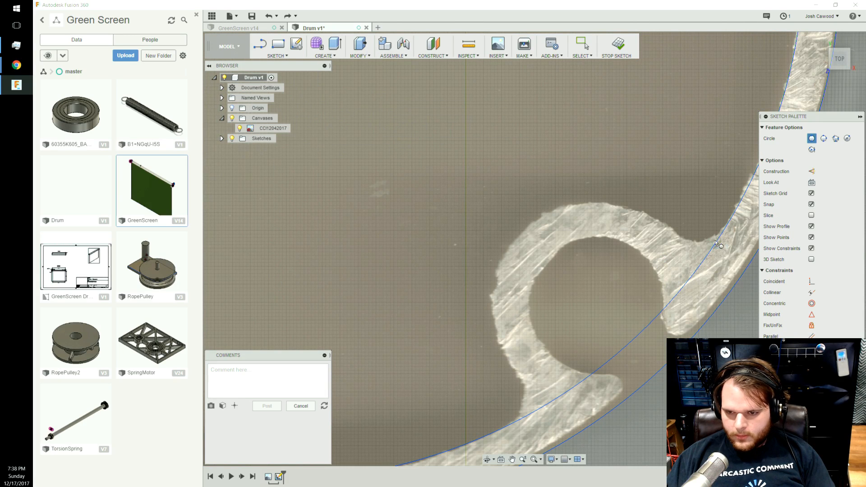
{"action": "left_click", "coordinate": [671, 227]}
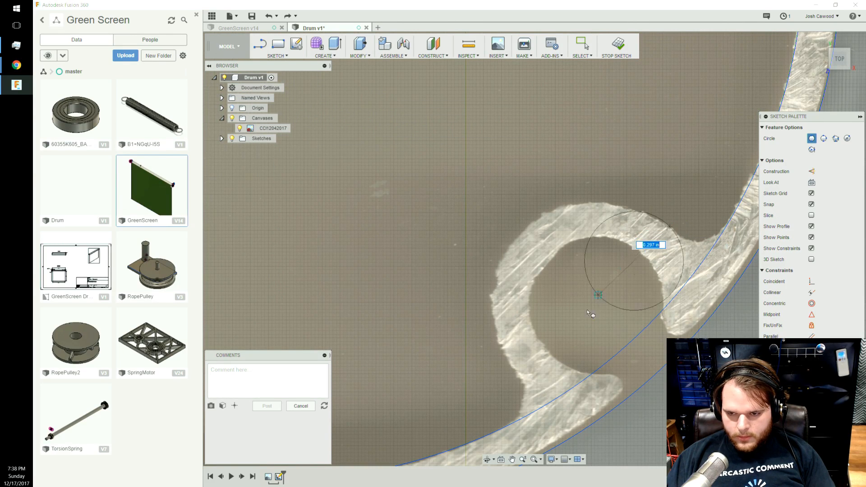
{"action": "left_click", "coordinate": [522, 380]}
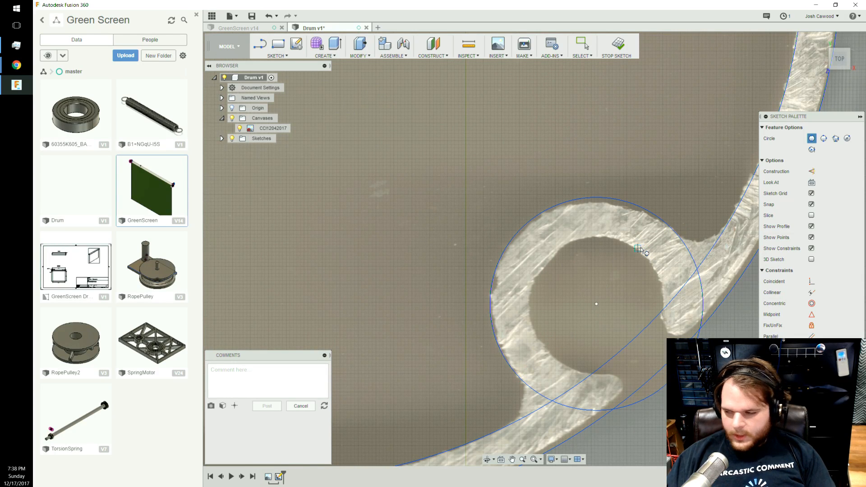
Draw a 3-point arc, about 0.15 in between its ends, rounding the upper corner between the inner wall and the left notch circle.
{"action": "scroll", "coordinate": [620, 251], "scroll_direction": "down", "scroll_amount": 5}
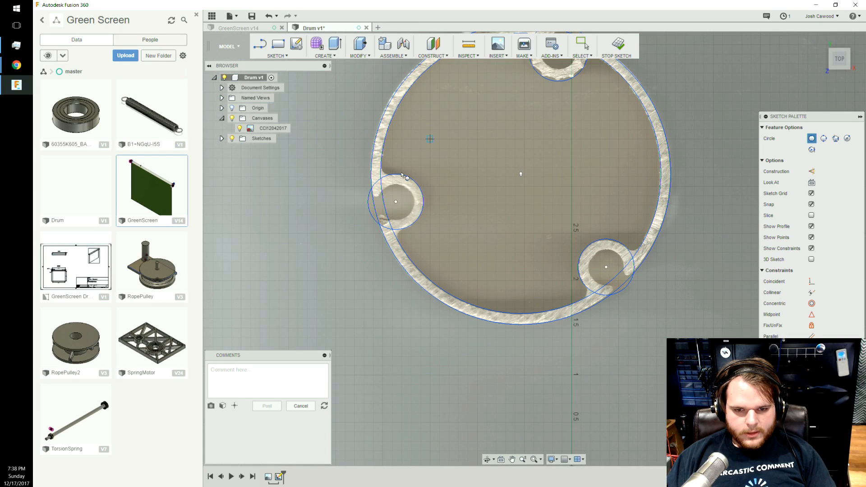
{"action": "scroll", "coordinate": [385, 169], "scroll_direction": "up", "scroll_amount": 4}
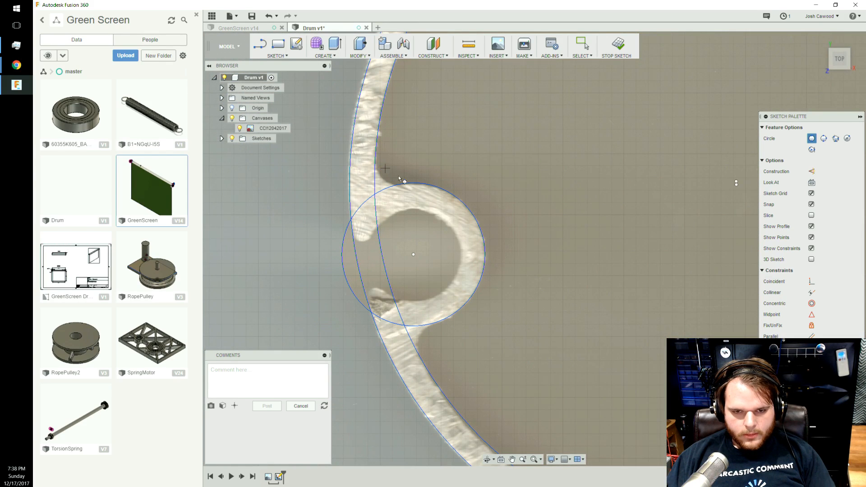
{"action": "left_click", "coordinate": [280, 57]}
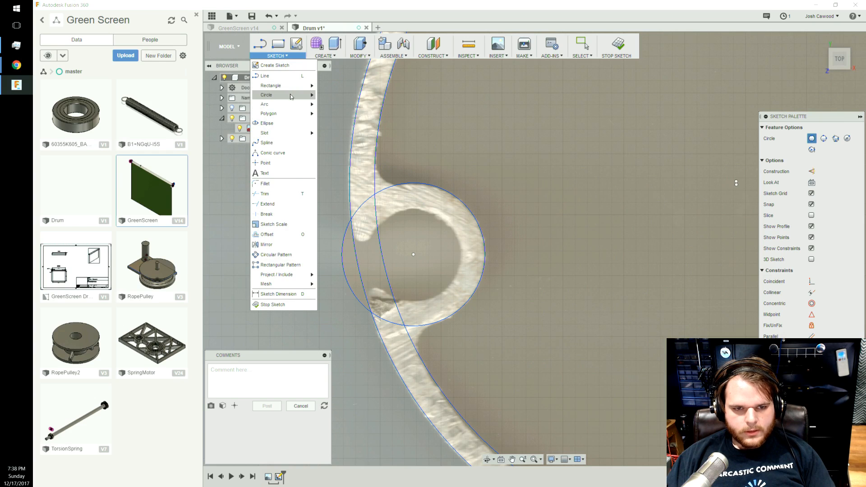
{"action": "mouse_move", "coordinate": [298, 106]}
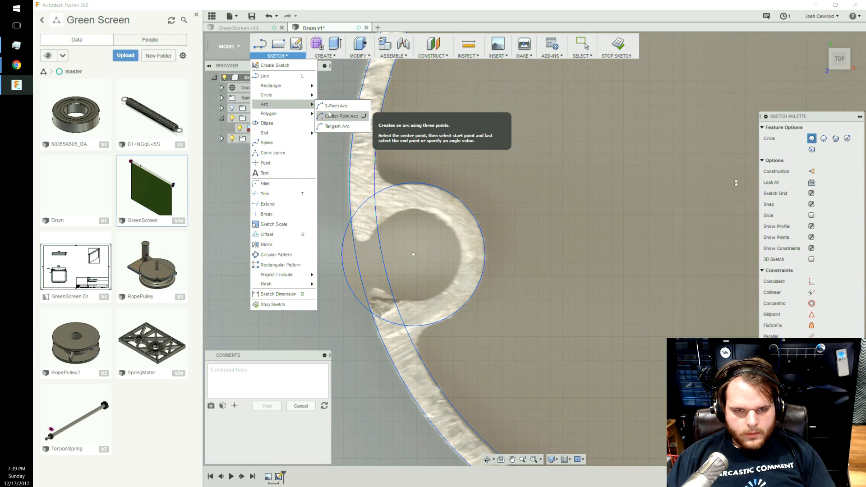
{"action": "left_click", "coordinate": [332, 107]}
{"action": "scroll", "coordinate": [400, 169], "scroll_direction": "up", "scroll_amount": 4}
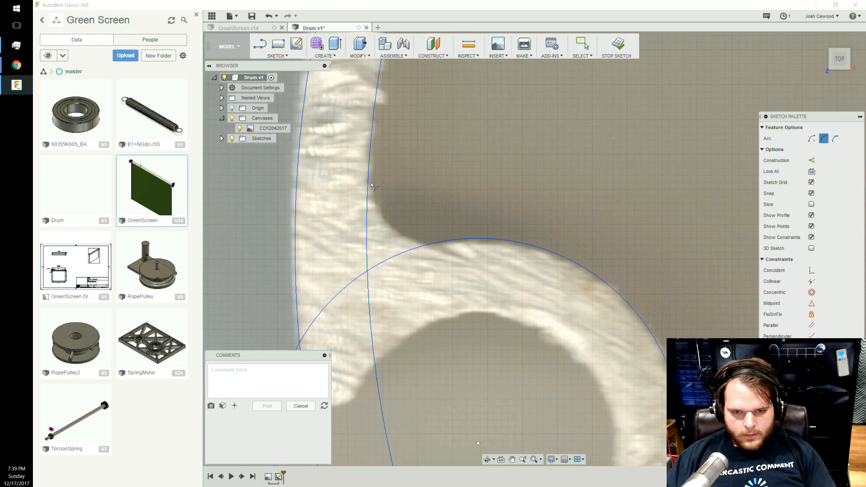
{"action": "left_click", "coordinate": [370, 157]}
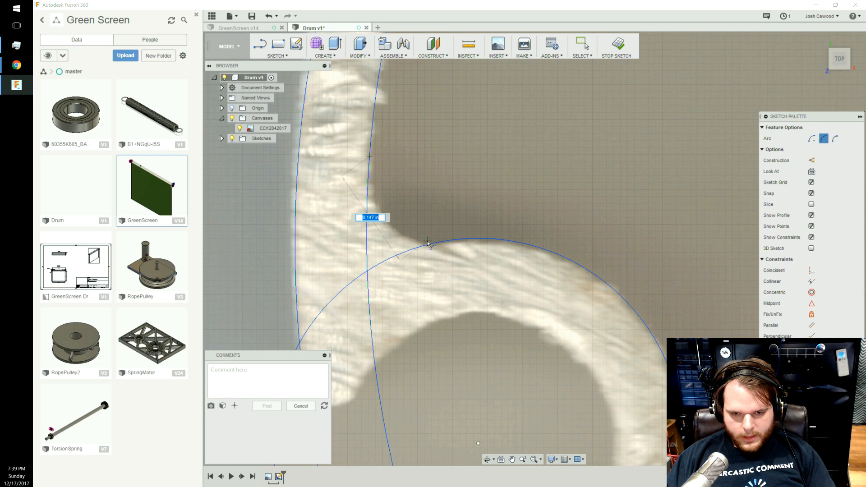
{"action": "left_click", "coordinate": [431, 244]}
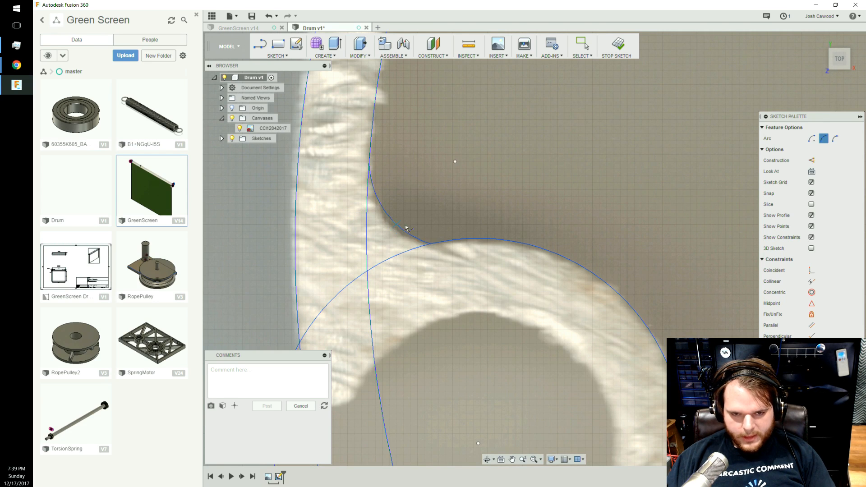
{"action": "left_click", "coordinate": [402, 227]}
Draw a 3-point arc rounding the left corner between the inner wall circle and the upper notch circle.
{"action": "scroll", "coordinate": [402, 228], "scroll_direction": "down", "scroll_amount": 8}
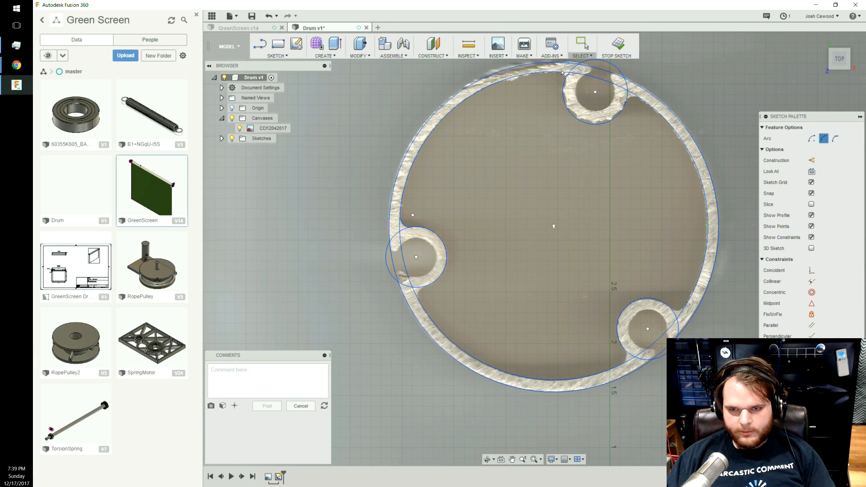
{"action": "scroll", "coordinate": [532, 85], "scroll_direction": "up", "scroll_amount": 10}
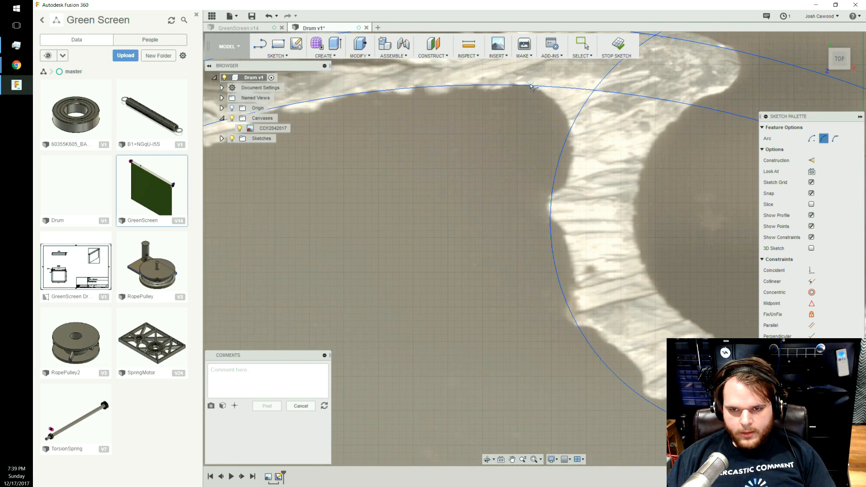
{"action": "left_click", "coordinate": [524, 85]}
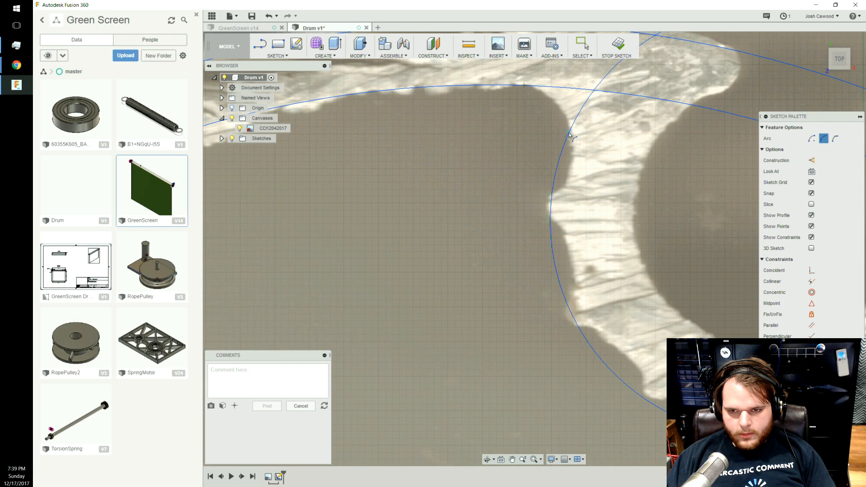
{"action": "left_click", "coordinate": [565, 120]}
{"action": "scroll", "coordinate": [519, 144], "scroll_direction": "down", "scroll_amount": 7}
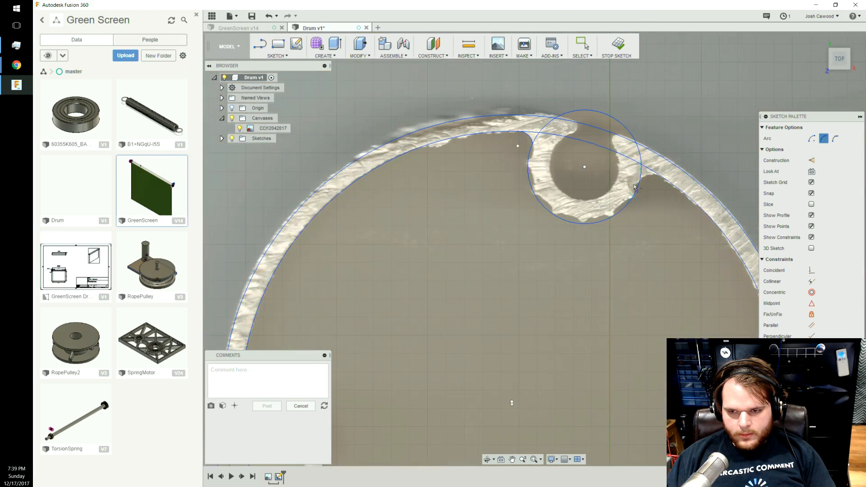
Draw a 3-point arc rounding the right corner between the upper notch circle and the inner wall circle.
{"action": "scroll", "coordinate": [647, 179], "scroll_direction": "up", "scroll_amount": 4}
{"action": "scroll", "coordinate": [650, 183], "scroll_direction": "up", "scroll_amount": 3}
{"action": "left_click", "coordinate": [589, 201]}
{"action": "left_click", "coordinate": [685, 173]}
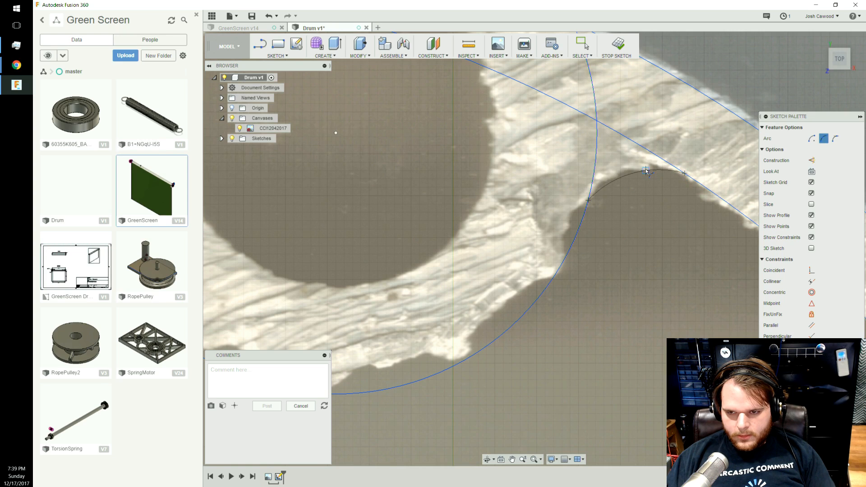
{"action": "left_click", "coordinate": [646, 172]}
Draw a 3-point arc rounding the upper corner between the lower-right notch circle and the inner wall circle.
{"action": "scroll", "coordinate": [646, 172], "scroll_direction": "down", "scroll_amount": 5}
{"action": "mouse_move", "coordinate": [638, 219]}
{"action": "middle_mouse_down"}
{"action": "mouse_move", "coordinate": [657, 305]}
{"action": "mouse_move", "coordinate": [628, 90]}
{"action": "middle_mouse_up"}
{"action": "scroll", "coordinate": [620, 171], "scroll_direction": "up", "scroll_amount": 5}
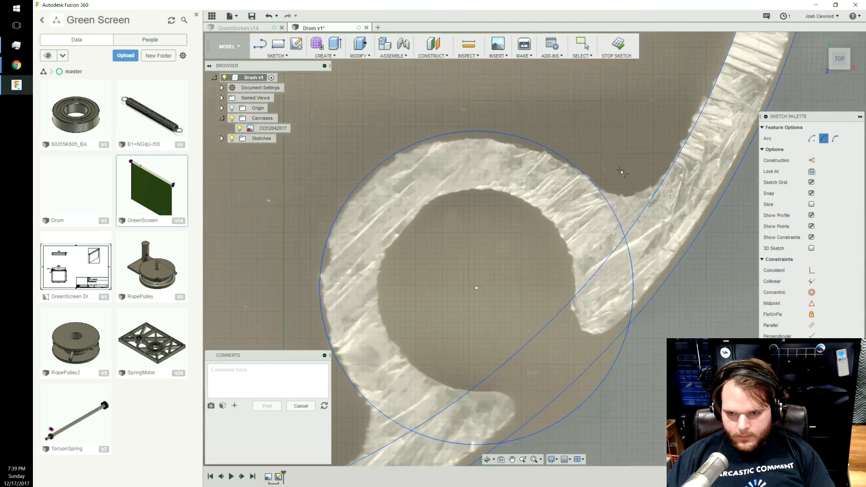
{"action": "scroll", "coordinate": [620, 171], "scroll_direction": "up", "scroll_amount": 3}
{"action": "left_click", "coordinate": [581, 190]}
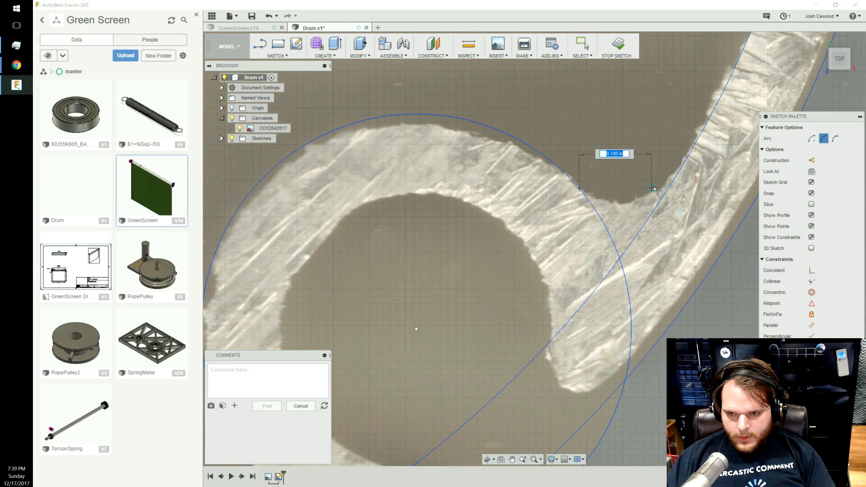
{"action": "left_click", "coordinate": [676, 177]}
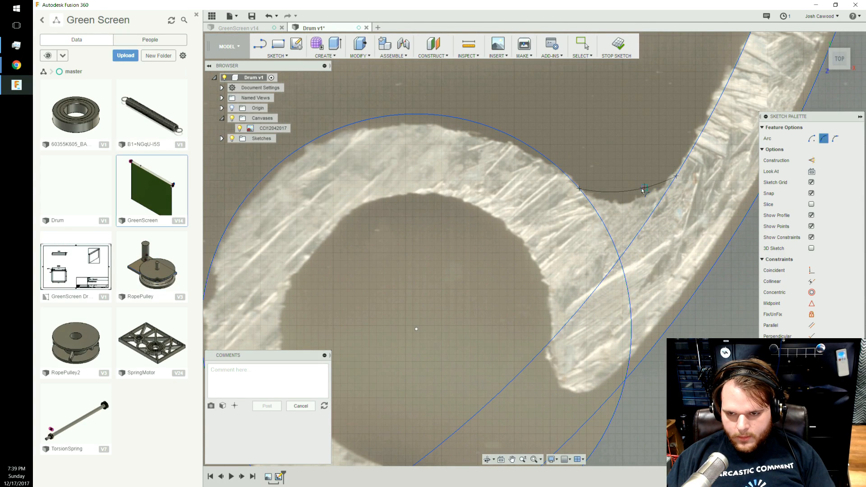
{"action": "left_click", "coordinate": [628, 199]}
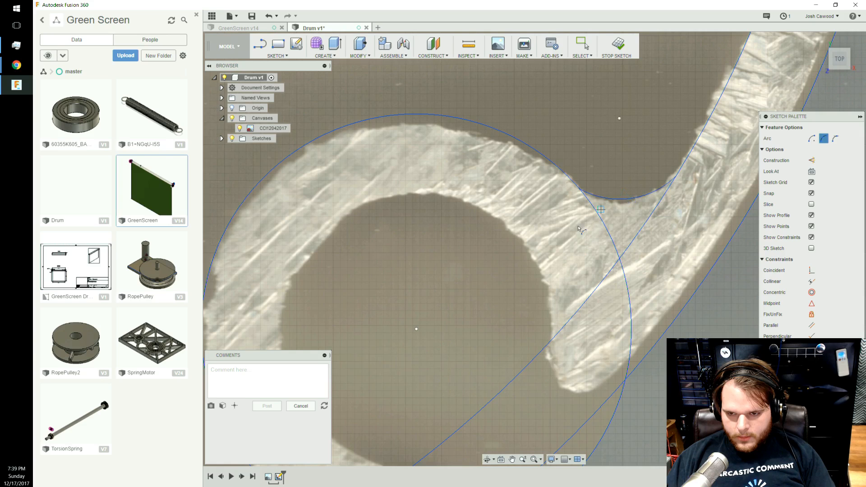
Draw a 3-point arc rounding the lower-left corner between the lower-right notch circle and the inner wall circle.
{"action": "scroll", "coordinate": [541, 253], "scroll_direction": "down", "scroll_amount": 3}
{"action": "scroll", "coordinate": [499, 282], "scroll_direction": "up", "scroll_amount": 5}
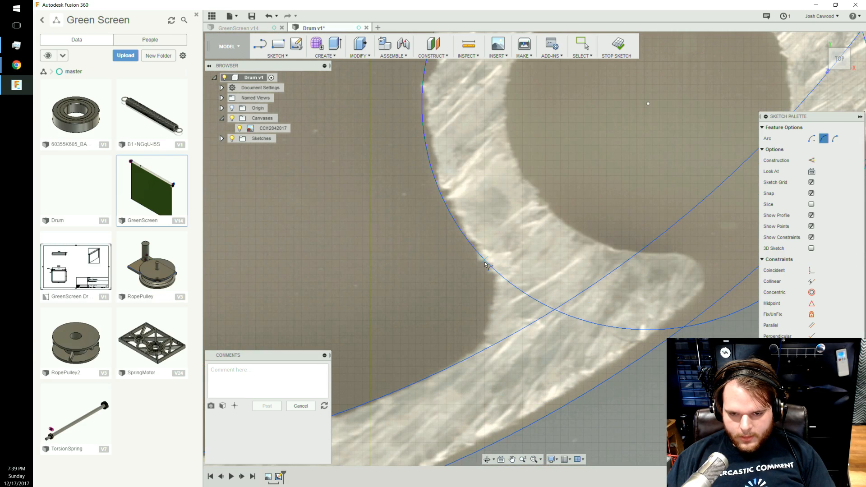
{"action": "left_click", "coordinate": [491, 269]}
{"action": "left_click", "coordinate": [468, 358]}
{"action": "left_click", "coordinate": [484, 330]}
Draw a 3-point arc rounding the lower corner between the left notch circle and the inner wall circle.
{"action": "scroll", "coordinate": [453, 328], "scroll_direction": "down", "scroll_amount": 5}
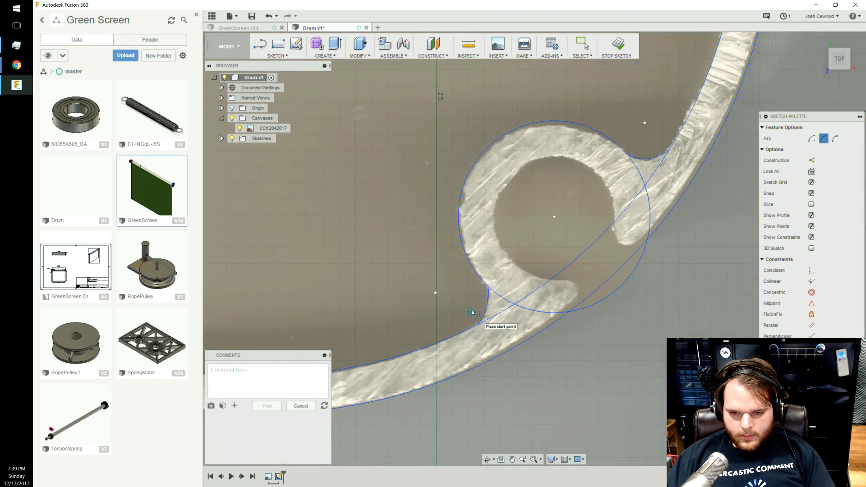
{"action": "middle_click_drag", "start_coordinate": [453, 316], "coordinate": [580, 313]}
{"action": "scroll", "coordinate": [421, 276], "scroll_direction": "up", "scroll_amount": 6}
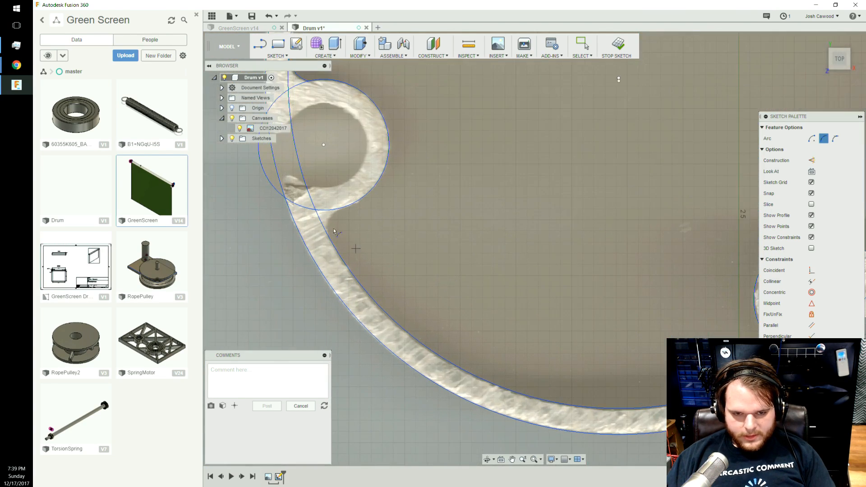
{"action": "left_click", "coordinate": [387, 194]}
{"action": "left_click", "coordinate": [336, 288]}
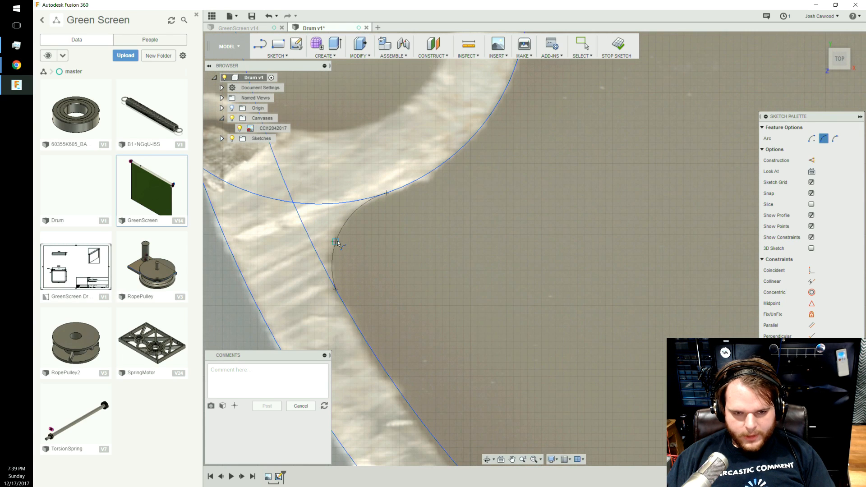
{"action": "left_click", "coordinate": [336, 244]}
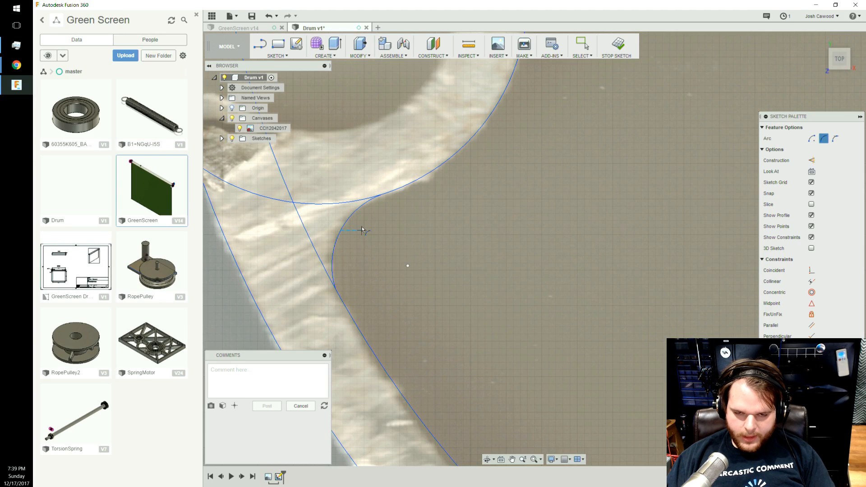
Trace the left notch's outer edge with a 3-point arc joining the ends of its two corner fillet arcs.
{"action": "scroll", "coordinate": [393, 242], "scroll_direction": "down", "scroll_amount": 5}
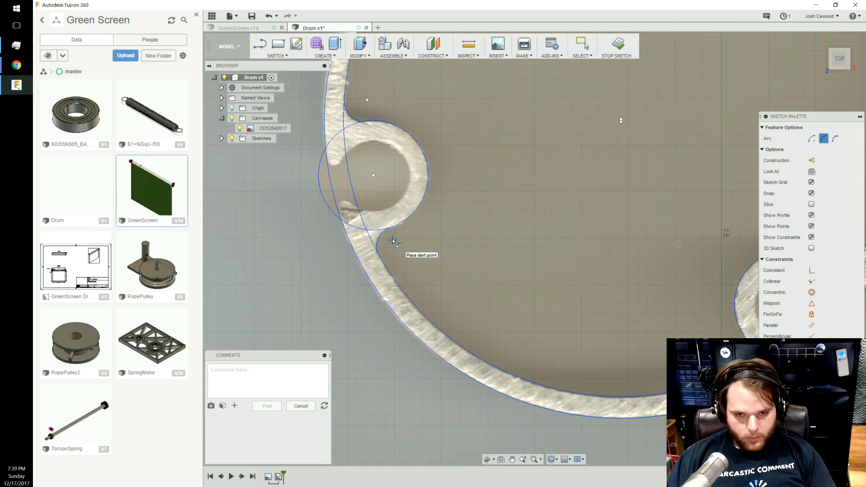
{"action": "scroll", "coordinate": [393, 242], "scroll_direction": "down", "scroll_amount": 3}
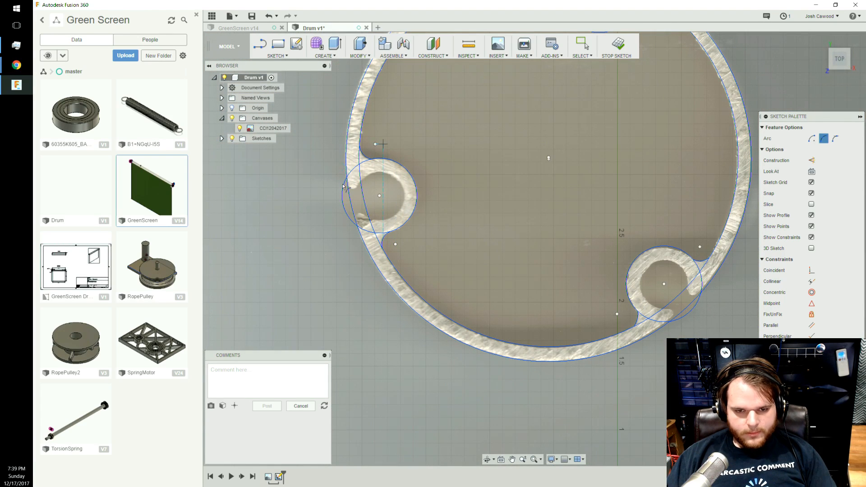
{"action": "scroll", "coordinate": [367, 164], "scroll_direction": "up", "scroll_amount": 5}
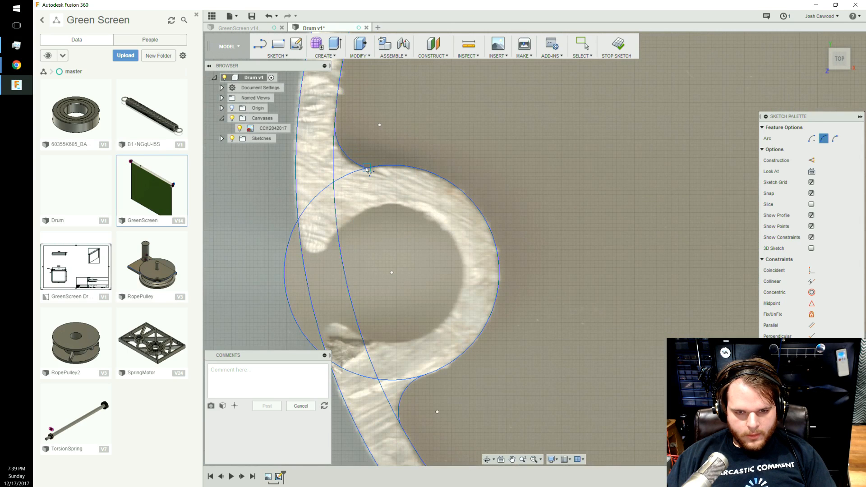
{"action": "left_click", "coordinate": [367, 169]}
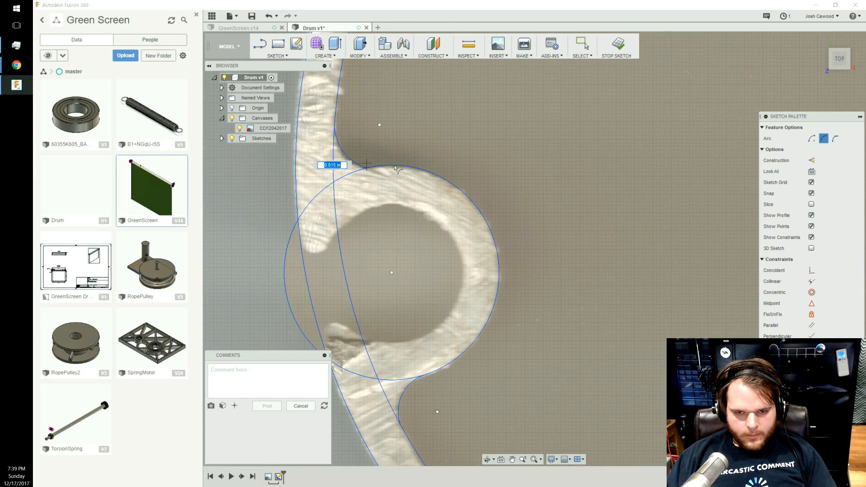
{"action": "left_click", "coordinate": [422, 377]}
{"action": "left_click", "coordinate": [499, 289]}
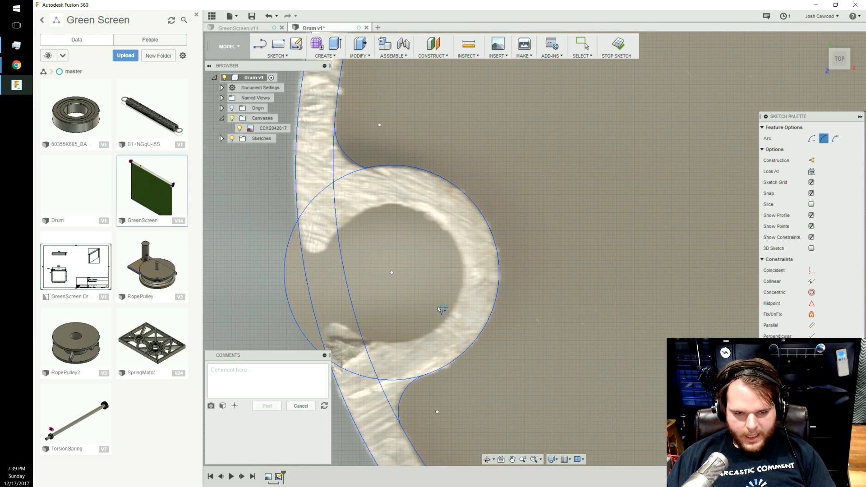
Delete the full circle around the left notch, keeping the traced arc.
{"action": "key", "text": "Escape"}
{"action": "left_click", "coordinate": [286, 295]}
{"action": "key", "text": "Delete"}
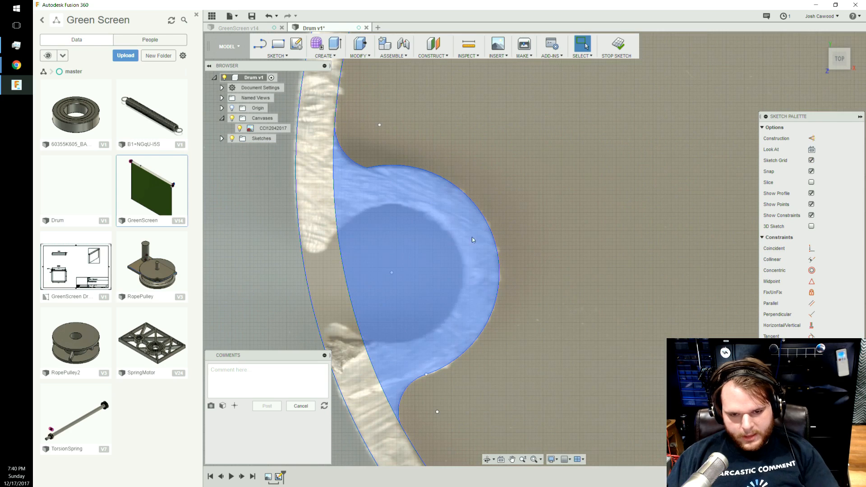
Trace the upper notch's outer edge with a 3-point arc joining the ends of its two corner fillet arcs.
{"action": "scroll", "coordinate": [424, 305], "scroll_direction": "down", "scroll_amount": 5}
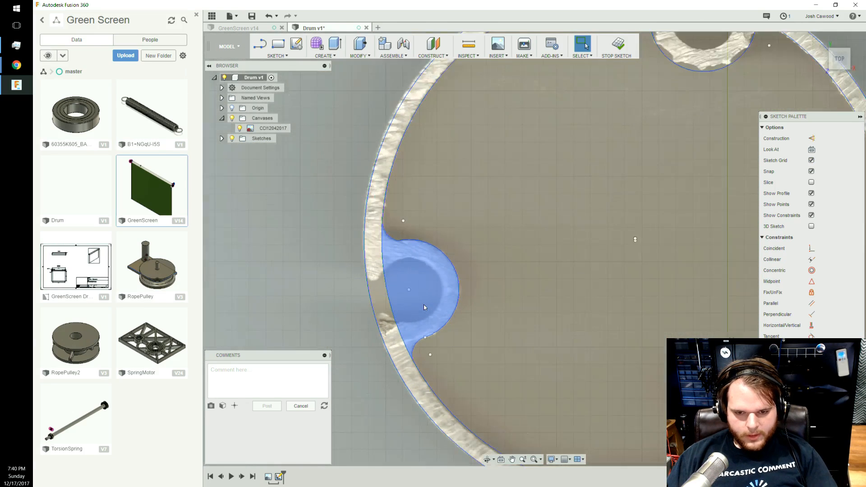
{"action": "left_click", "coordinate": [277, 55]}
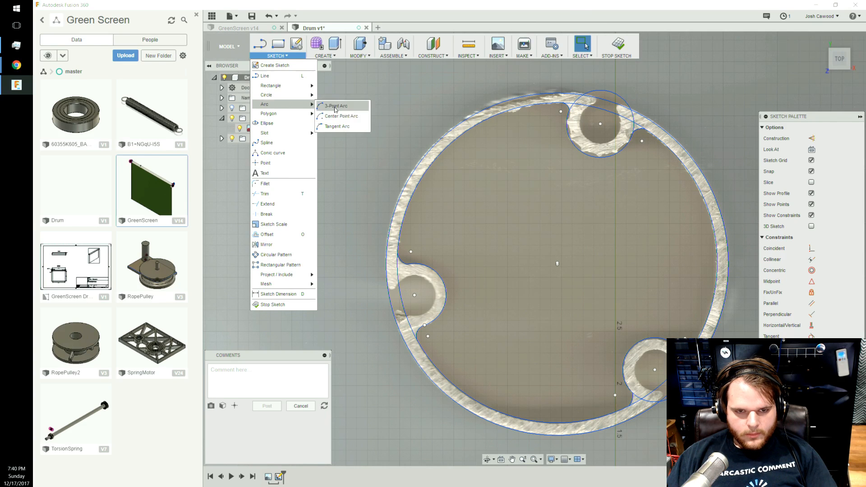
{"action": "left_click", "coordinate": [336, 116]}
{"action": "scroll", "coordinate": [598, 118], "scroll_direction": "up", "scroll_amount": 3}
{"action": "scroll", "coordinate": [598, 118], "scroll_direction": "up", "scroll_amount": 3}
{"action": "scroll", "coordinate": [517, 113], "scroll_direction": "up", "scroll_amount": 3}
{"action": "left_click", "coordinate": [512, 108]}
{"action": "middle_click_drag", "start_coordinate": [694, 236], "coordinate": [543, 203]}
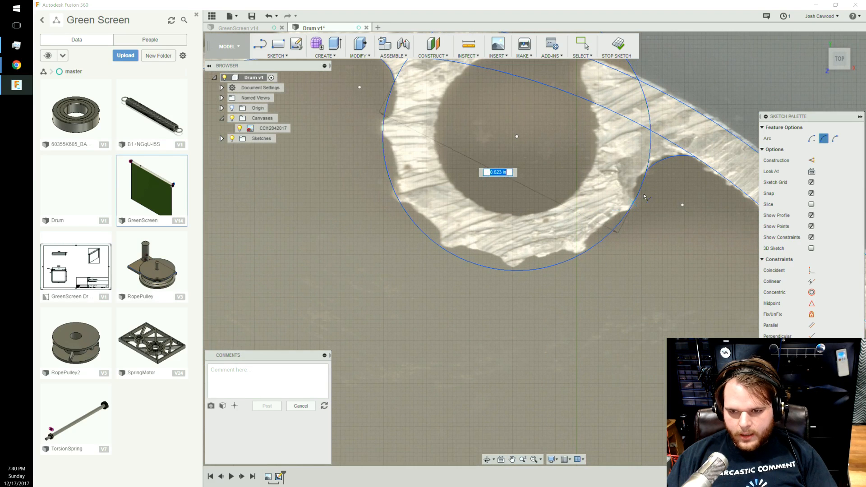
{"action": "left_click", "coordinate": [647, 171]}
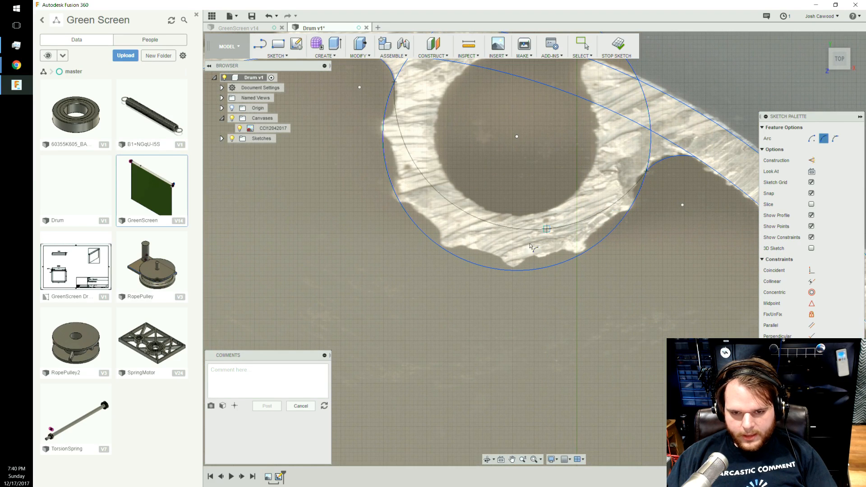
{"action": "left_click", "coordinate": [512, 268]}
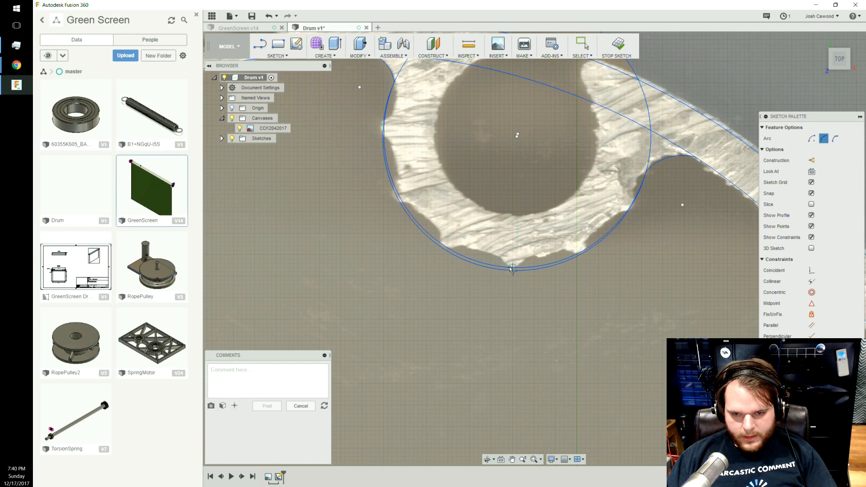
Trace the lower-right notch's outer edge with a 3-point arc joining the ends of its two corner fillet arcs.
{"action": "scroll", "coordinate": [544, 329], "scroll_direction": "down", "scroll_amount": 4}
{"action": "middle_click_drag", "start_coordinate": [568, 352], "coordinate": [455, 145]}
{"action": "middle_click_drag", "start_coordinate": [623, 421], "coordinate": [560, 158]}
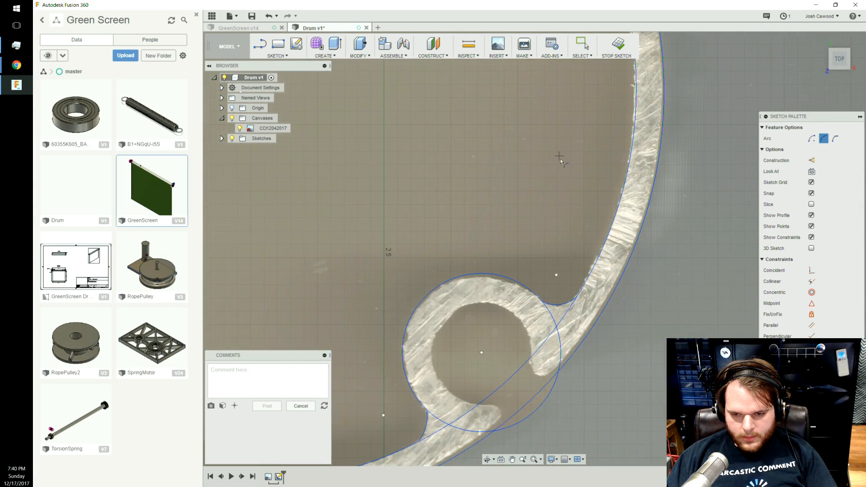
{"action": "scroll", "coordinate": [558, 297], "scroll_direction": "up", "scroll_amount": 1}
{"action": "left_click", "coordinate": [540, 302]}
{"action": "left_click", "coordinate": [412, 422]}
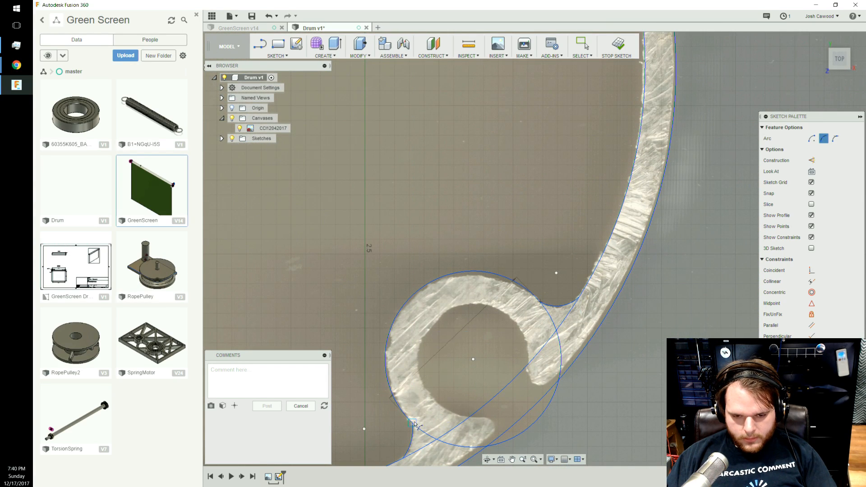
{"action": "left_click", "coordinate": [414, 296]}
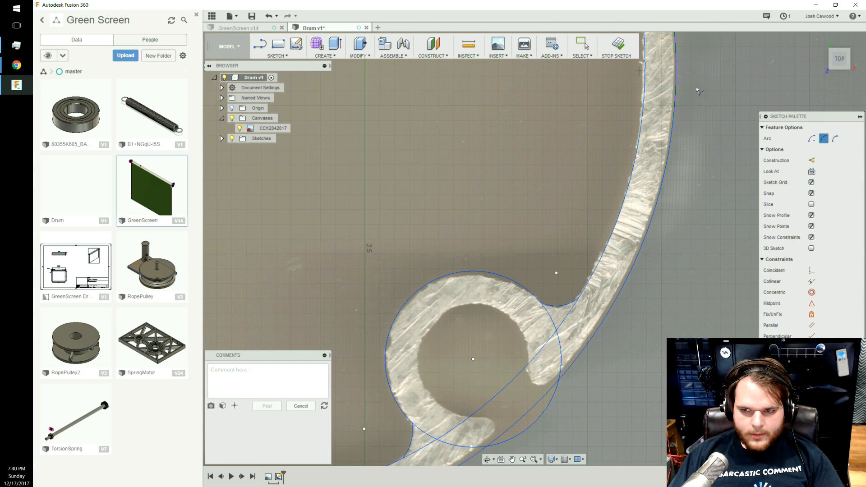
Delete the full circles around the lower-right and upper notches, keeping their traced arcs.
{"action": "key", "text": "Escape"}
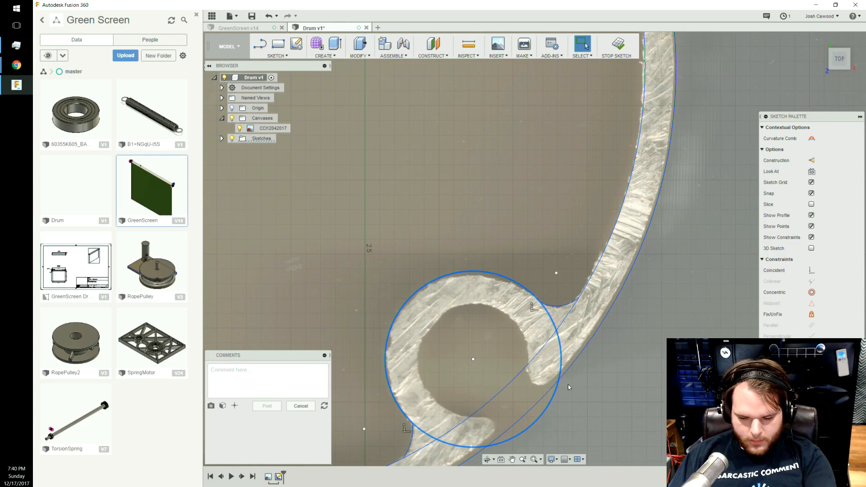
{"action": "scroll", "coordinate": [577, 369], "scroll_direction": "down", "scroll_amount": 5}
{"action": "scroll", "coordinate": [510, 178], "scroll_direction": "up", "scroll_amount": 4}
{"action": "left_click", "coordinate": [520, 177]}
{"action": "left_click", "coordinate": [520, 175]}
{"action": "left_click", "coordinate": [521, 175]}
{"action": "key", "text": "Delete"}
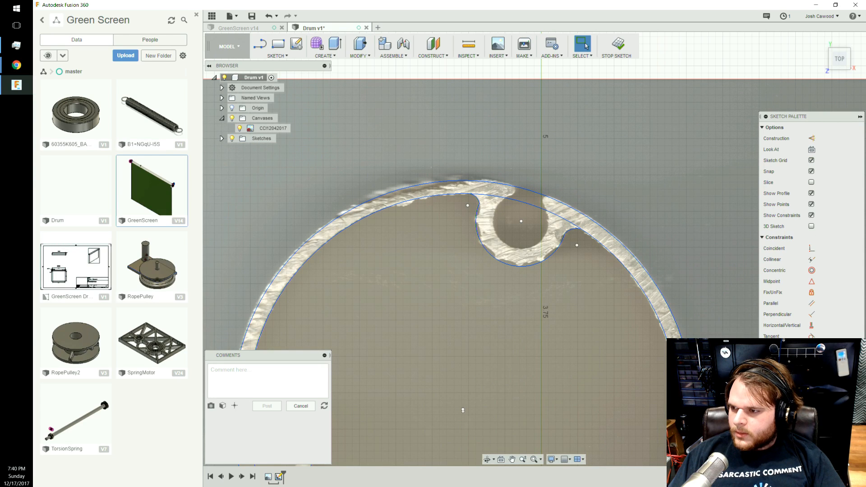
{"action": "scroll", "coordinate": [659, 269], "scroll_direction": "down", "scroll_amount": 3}
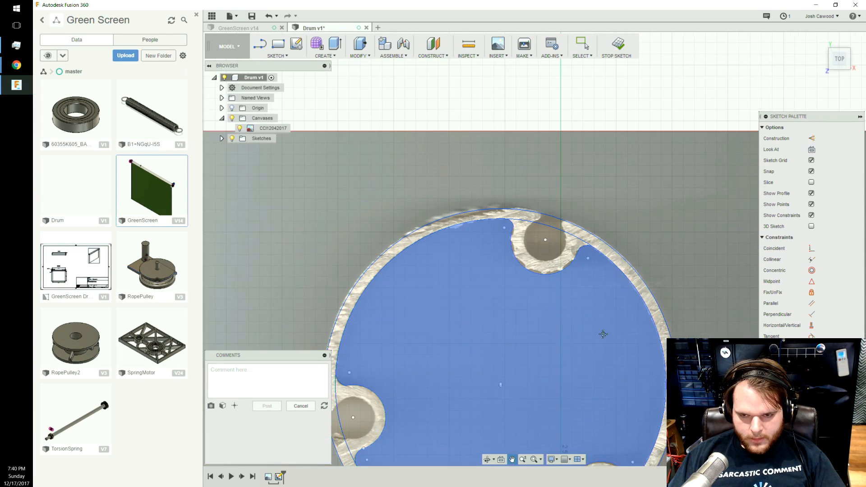
{"action": "left_click", "coordinate": [405, 239]}
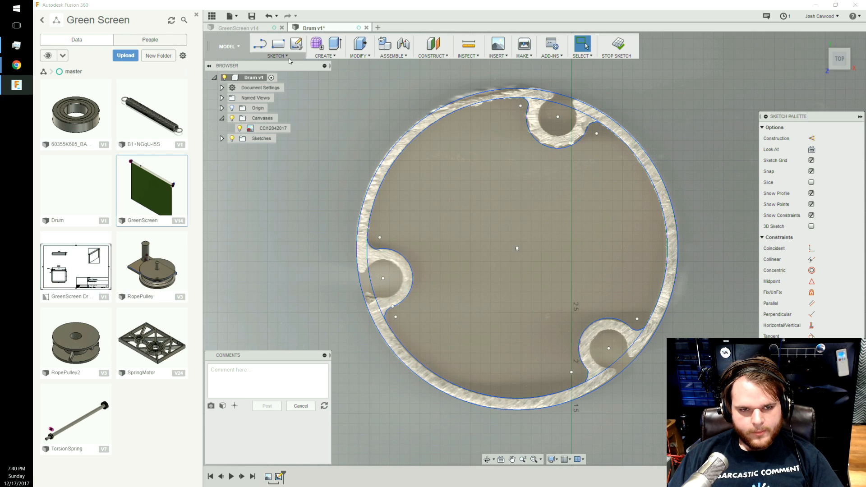
{"action": "left_click", "coordinate": [285, 56]}
{"action": "mouse_move", "coordinate": [287, 104]}
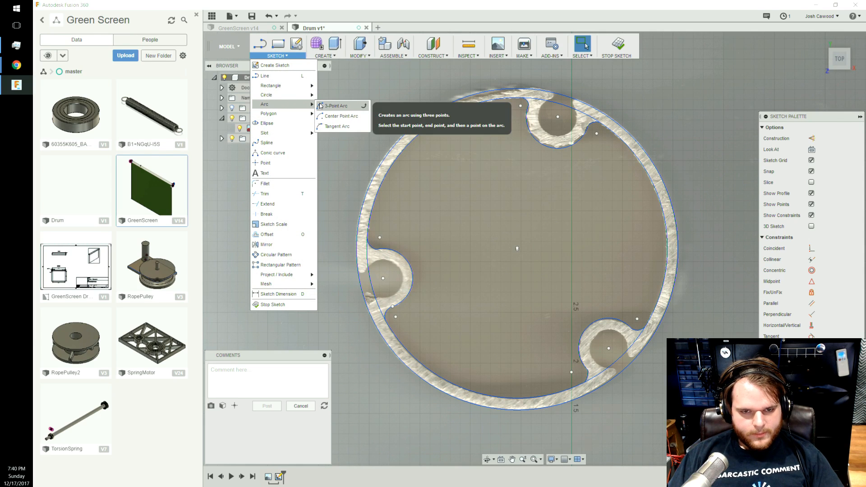
{"action": "left_click", "coordinate": [321, 106]}
{"action": "scroll", "coordinate": [361, 233], "scroll_direction": "up", "scroll_amount": 2}
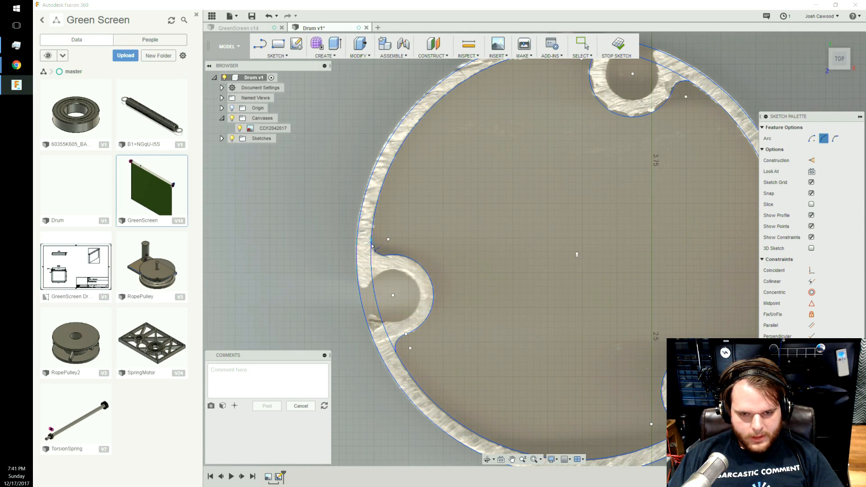
{"action": "left_click", "coordinate": [372, 246]}
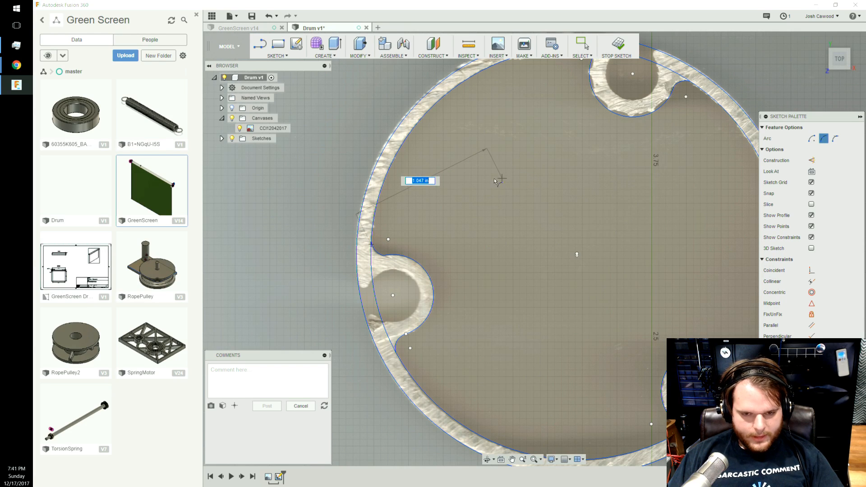
{"action": "left_click", "coordinate": [376, 201]}
{"action": "key", "text": "Escape"}
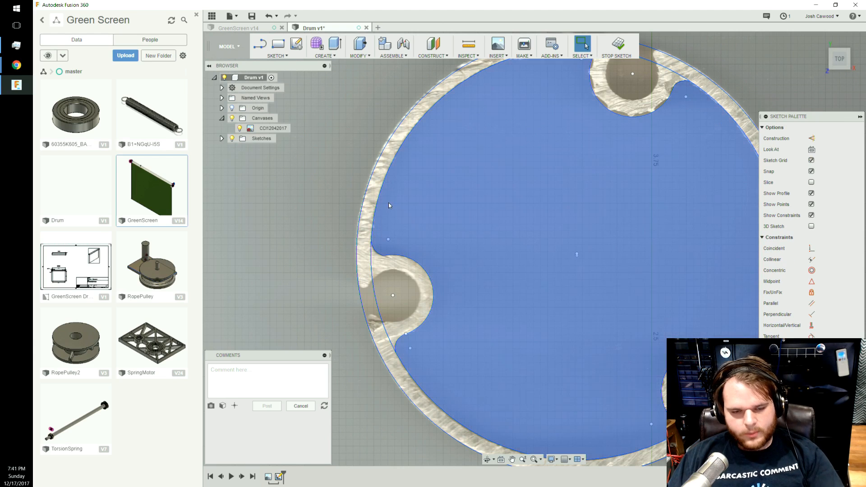
Draw a 3-point arc along the inner wall from the left notch's upper fillet to the upper notch's left fillet.
{"action": "left_click", "coordinate": [276, 55]}
{"action": "mouse_move", "coordinate": [297, 108]}
{"action": "left_click", "coordinate": [326, 106]}
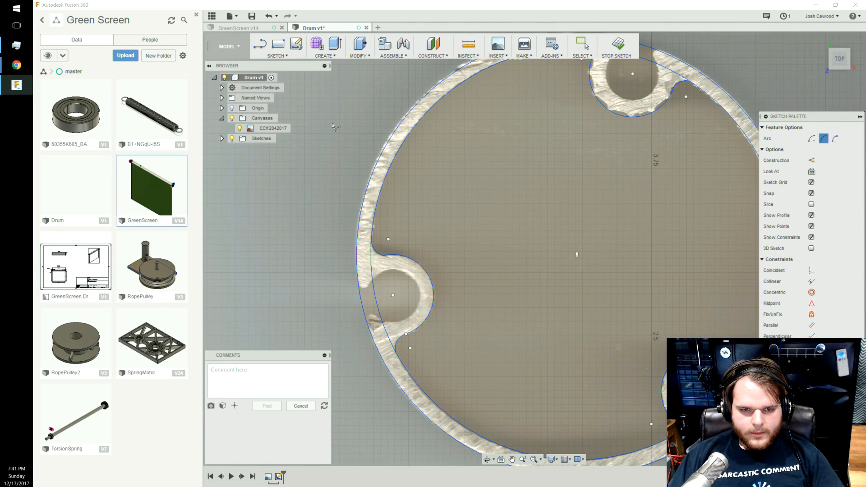
{"action": "scroll", "coordinate": [368, 253], "scroll_direction": "up", "scroll_amount": 5}
{"action": "left_click", "coordinate": [366, 247]}
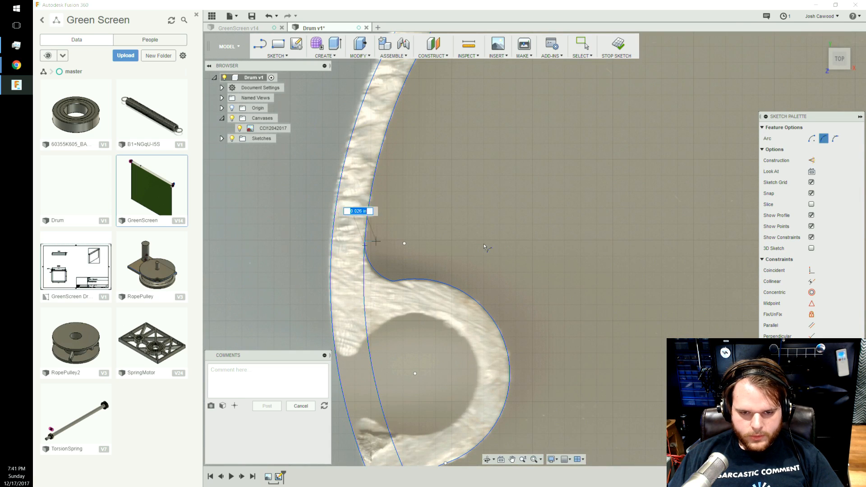
{"action": "scroll", "coordinate": [420, 240], "scroll_direction": "down", "scroll_amount": 5}
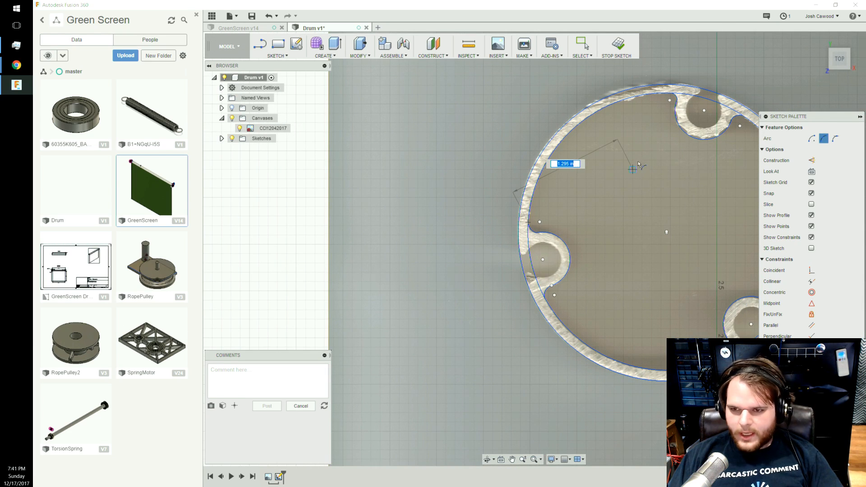
{"action": "left_click", "coordinate": [672, 96]}
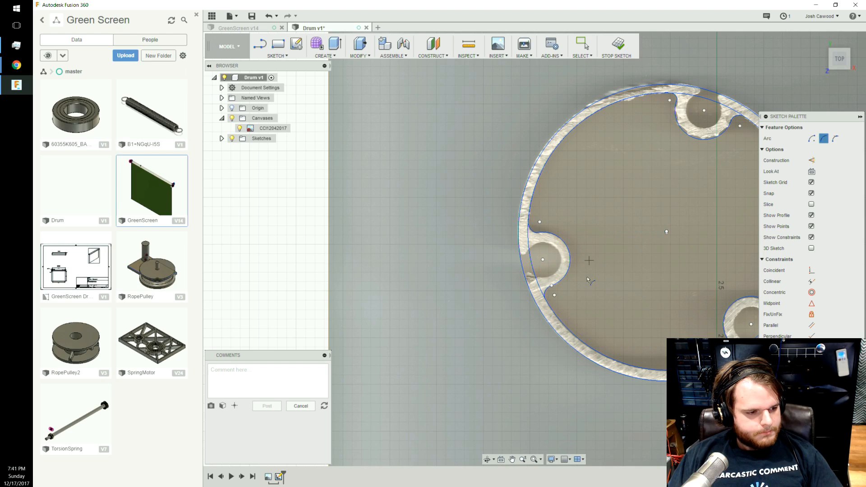
Draw the two remaining 3-point inner-wall arcs, joining the left and upper notches' fillets to the lower-right notch's fillets.
{"action": "left_click", "coordinate": [545, 298]}
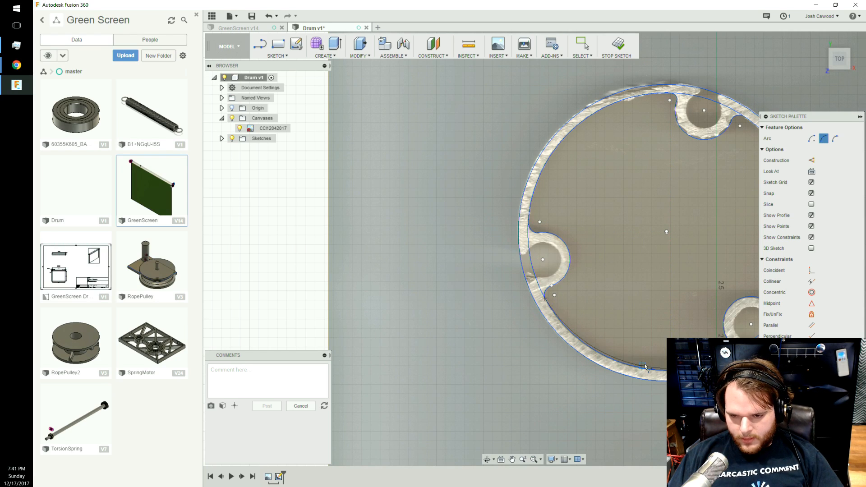
{"action": "middle_click_drag", "start_coordinate": [677, 313], "coordinate": [499, 350]}
{"action": "scroll", "coordinate": [524, 331], "scroll_direction": "down", "scroll_amount": 2}
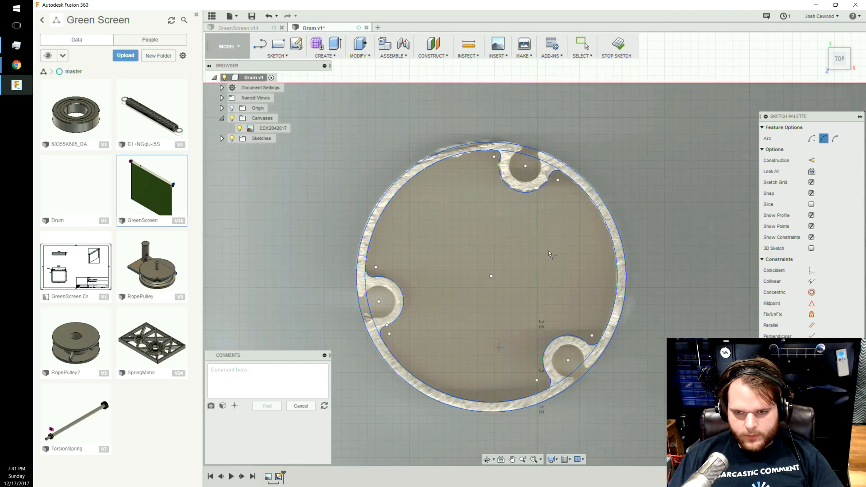
{"action": "left_click", "coordinate": [558, 184]}
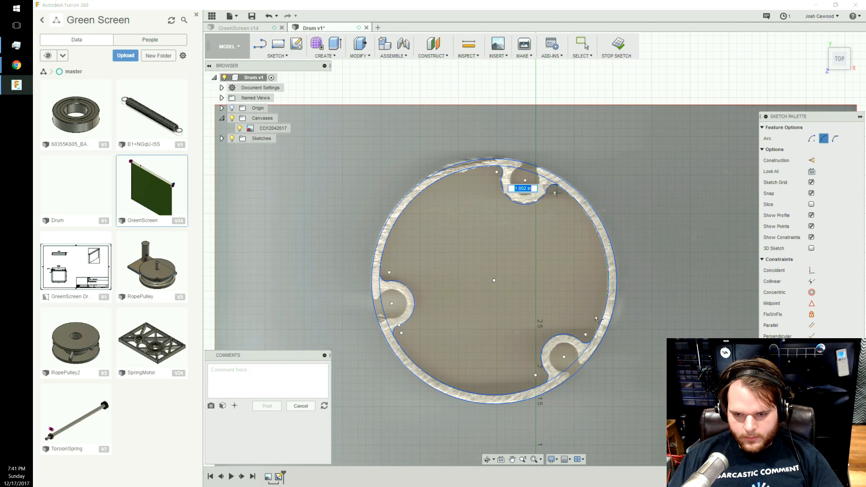
{"action": "left_click", "coordinate": [591, 340]}
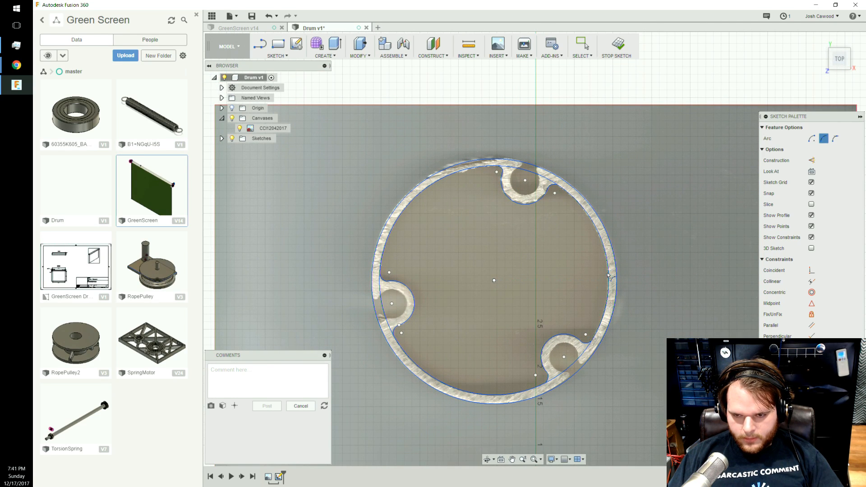
{"action": "key", "text": "Escape"}
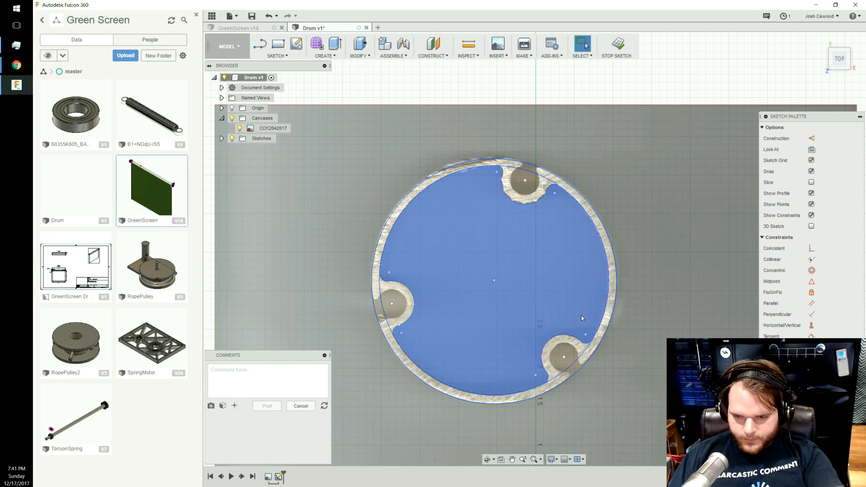
Delete the full inner wall circle, keeping its traced arcs, and hide the scan canvas.
{"action": "left_click", "coordinate": [575, 358]}
{"action": "key", "text": "Delete"}
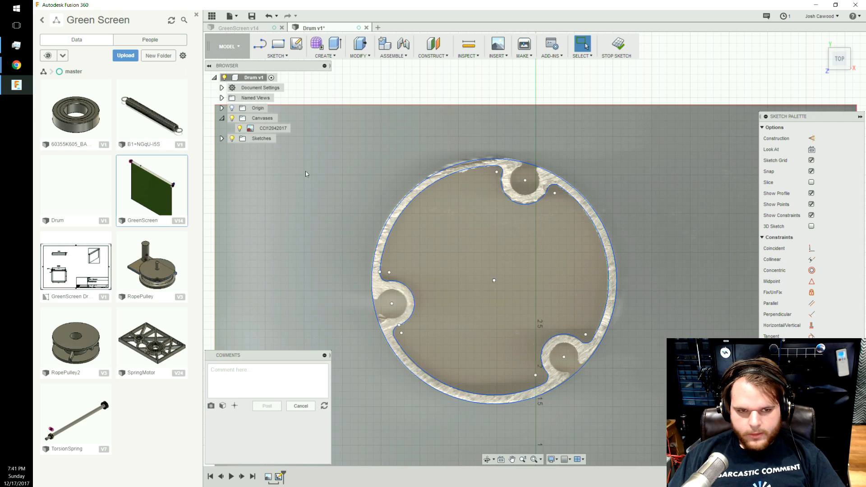
{"action": "left_click", "coordinate": [241, 128]}
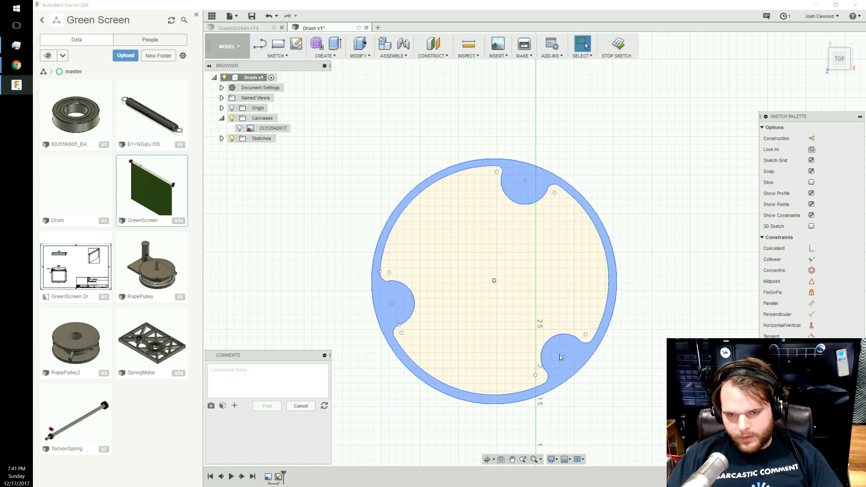
Extrude the notched inner profile 0.5 in as a new body.
{"action": "left_click", "coordinate": [514, 291]}
{"action": "key", "text": "e"}
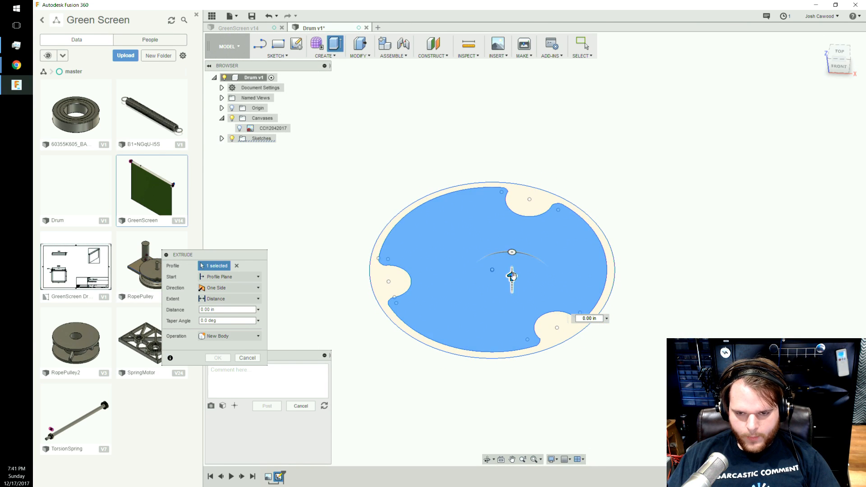
{"action": "type", "text": "0.5"}
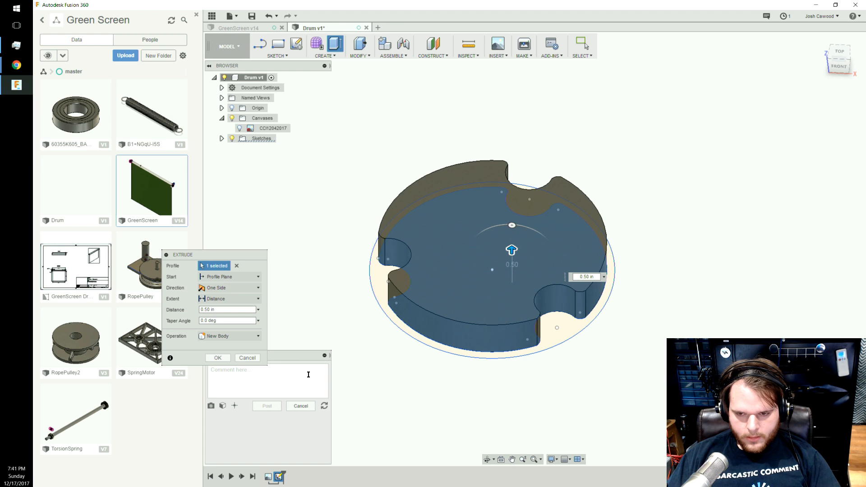
{"action": "left_click", "coordinate": [218, 359]}
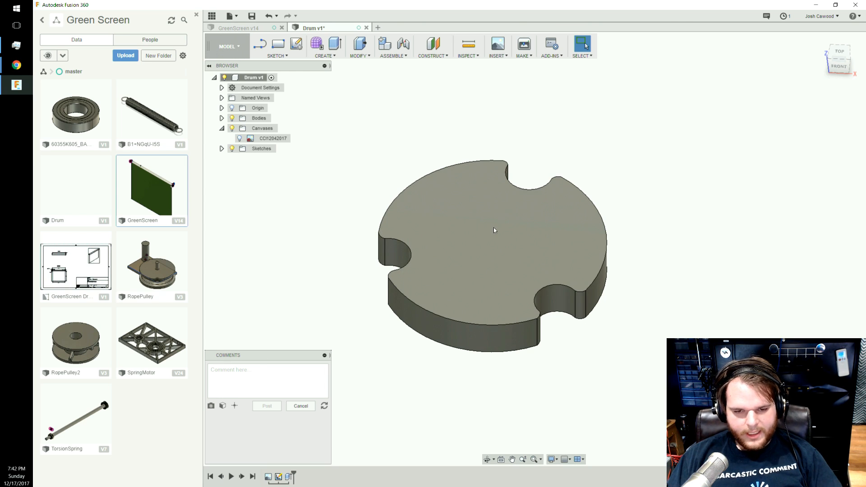
Undo the extrusion and return to the drum profile sketch.
{"action": "key", "text": "ctrl+z"}
{"action": "key", "text": "ctrl+z"}
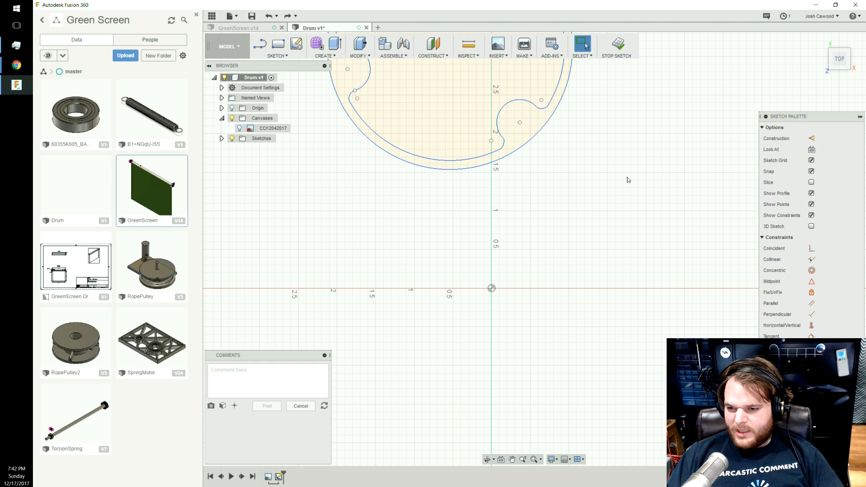
{"action": "scroll", "coordinate": [629, 173], "scroll_direction": "down", "scroll_amount": 4}
{"action": "middle_click_drag", "start_coordinate": [631, 140], "coordinate": [610, 226]}
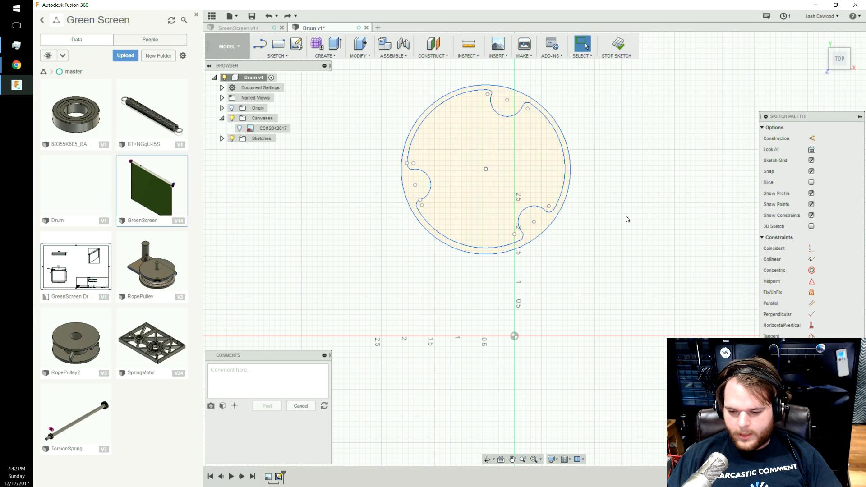
{"action": "scroll", "coordinate": [536, 277], "scroll_direction": "down", "scroll_amount": 3}
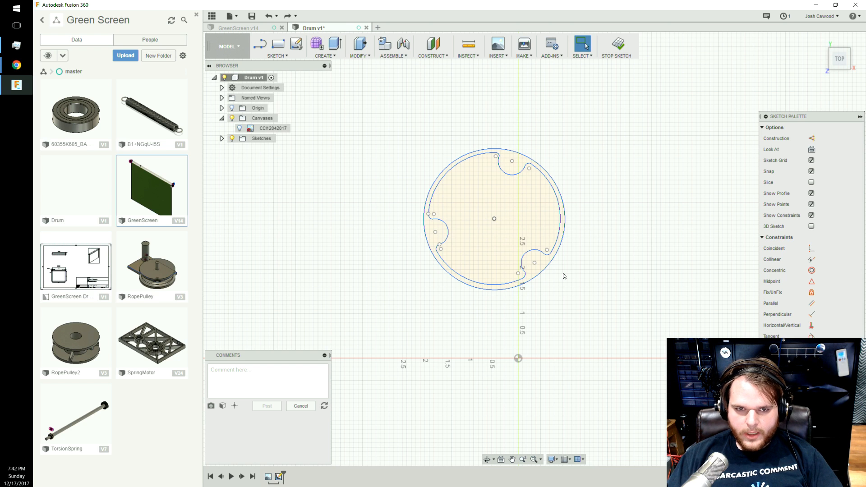
Save the Drum design and open the SpringMotor design from the project.
{"action": "key", "text": "ctrl+s"}
{"action": "left_click", "coordinate": [450, 256]}
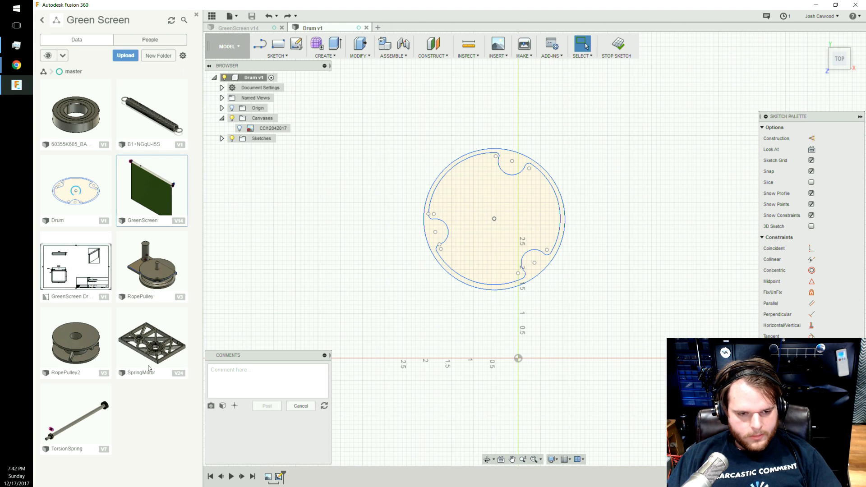
{"action": "double_click", "coordinate": [161, 343]}
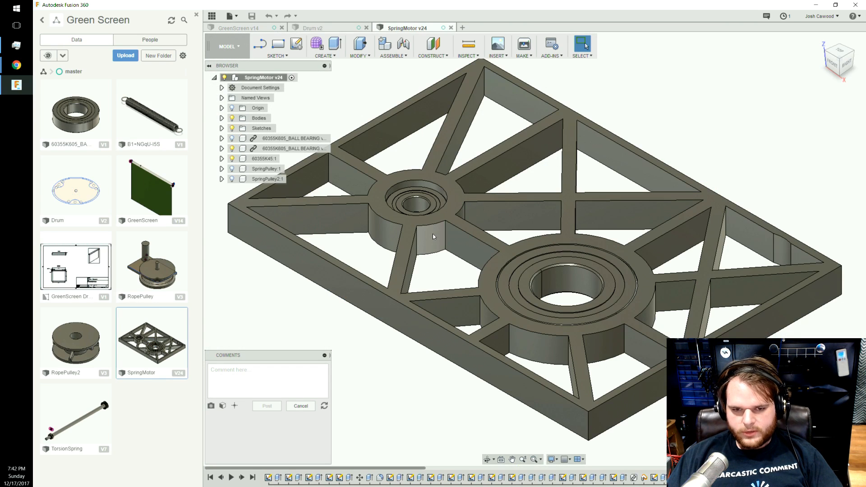
Show SpringPulley, SpringPulley2, the hidden ball bearing, Body2 and Body28 in the SpringMotor assembly.
{"action": "left_click", "coordinate": [232, 168]}
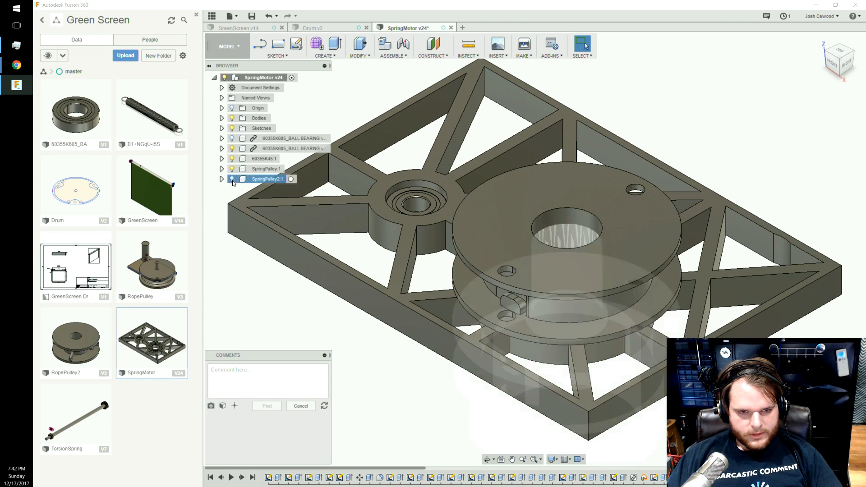
{"action": "left_click", "coordinate": [232, 180]}
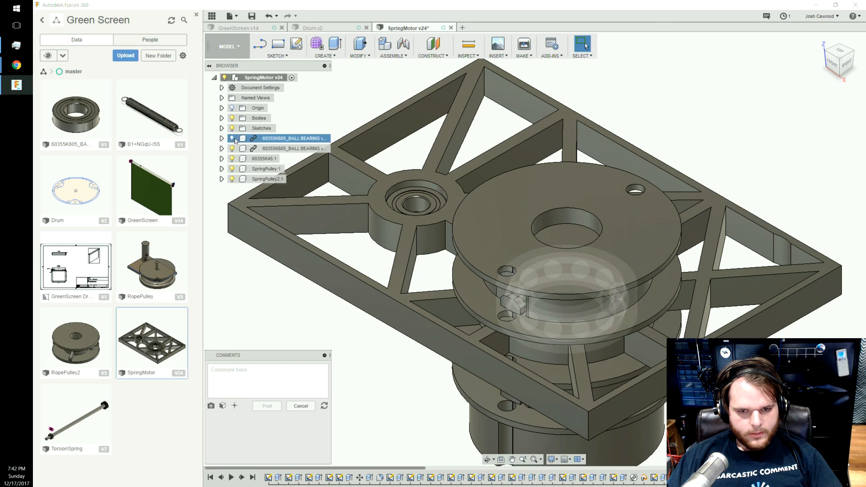
{"action": "left_click", "coordinate": [222, 119]}
{"action": "left_click", "coordinate": [239, 128]}
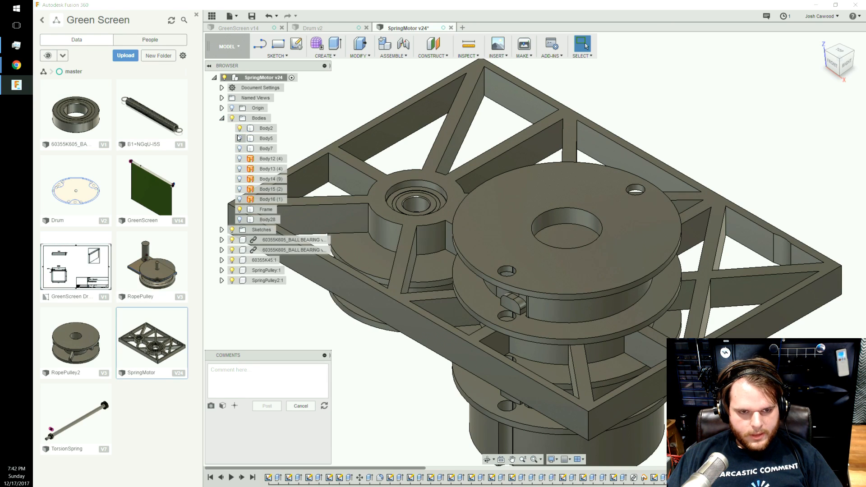
{"action": "left_click", "coordinate": [240, 139]}
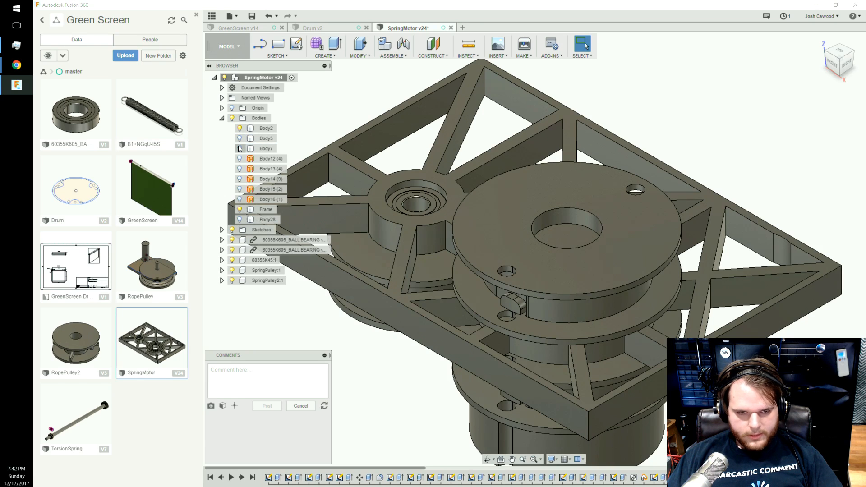
{"action": "left_click", "coordinate": [239, 149]}
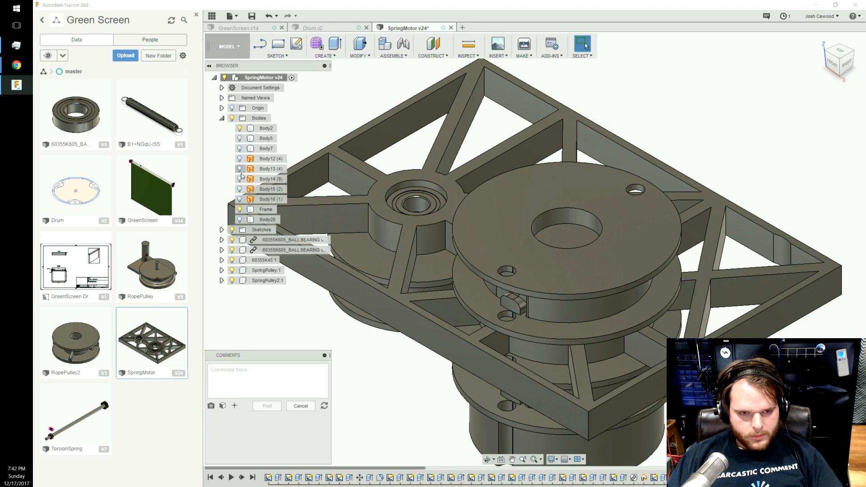
{"action": "left_click", "coordinate": [240, 220]}
Examine the pulley drums from the side and the notched hub on the large pulley's underside.
{"action": "mouse_move", "coordinate": [811, 69]}
{"action": "middle_mouse_down", "text": "shift"}
{"action": "mouse_move", "coordinate": [767, 29]}
{"action": "mouse_move", "coordinate": [746, 245]}
{"action": "middle_mouse_up", "text": "shift"}
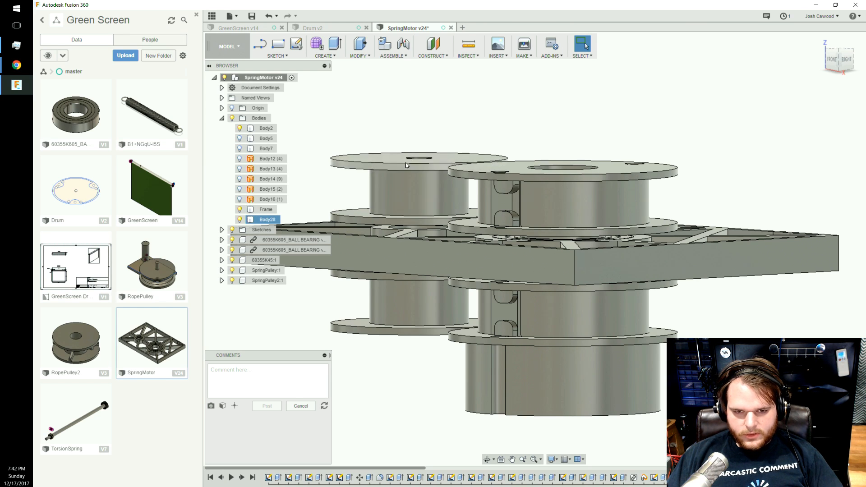
{"action": "left_click", "coordinate": [399, 193]}
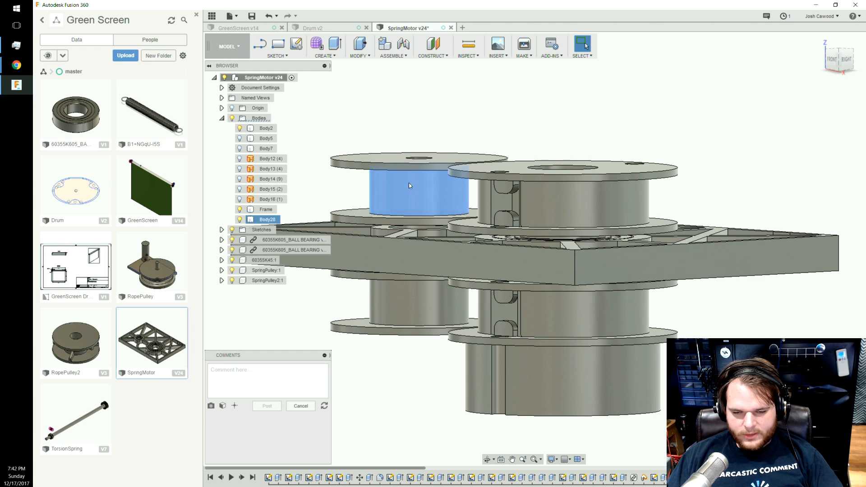
{"action": "left_click", "coordinate": [532, 211]}
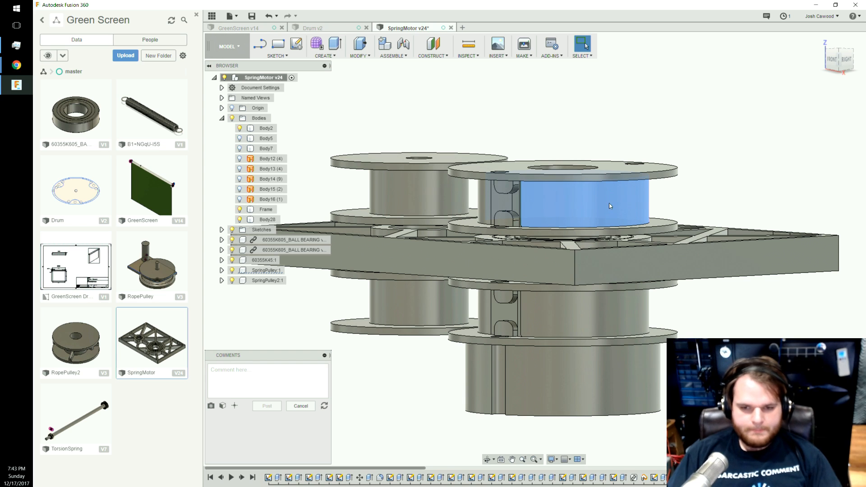
{"action": "left_click", "coordinate": [847, 66]}
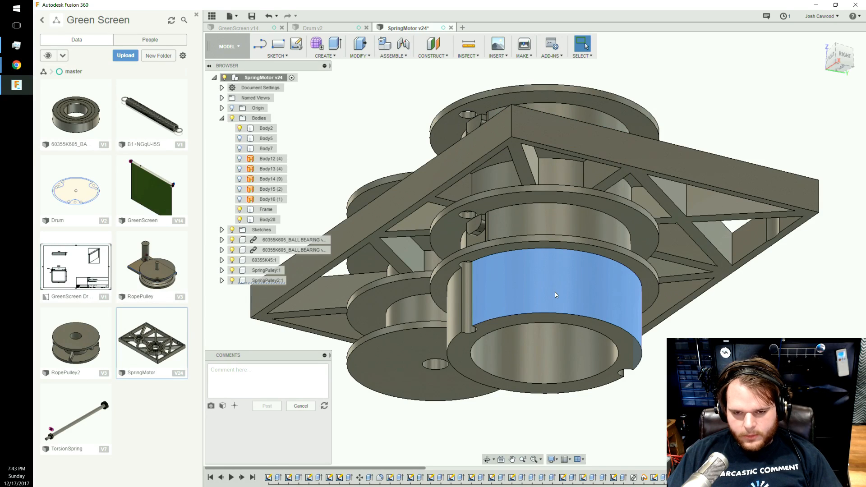
{"action": "mouse_move", "coordinate": [842, 61]}
{"action": "left_mouse_down"}
{"action": "mouse_move", "coordinate": [837, 49]}
{"action": "mouse_move", "coordinate": [840, 67]}
{"action": "left_mouse_up"}
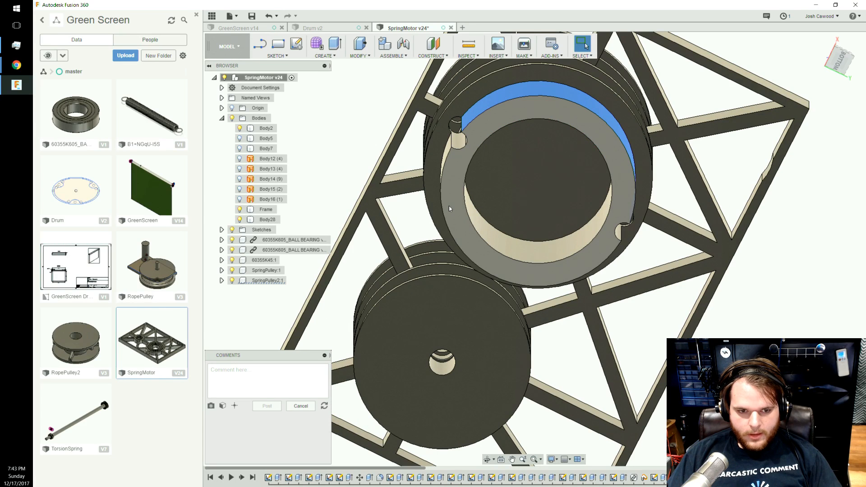
Copy the entire drum profile and paste it into a new SpringMotor sketch on the round face inside the large pulley's hub.
{"action": "left_click", "coordinate": [326, 28]}
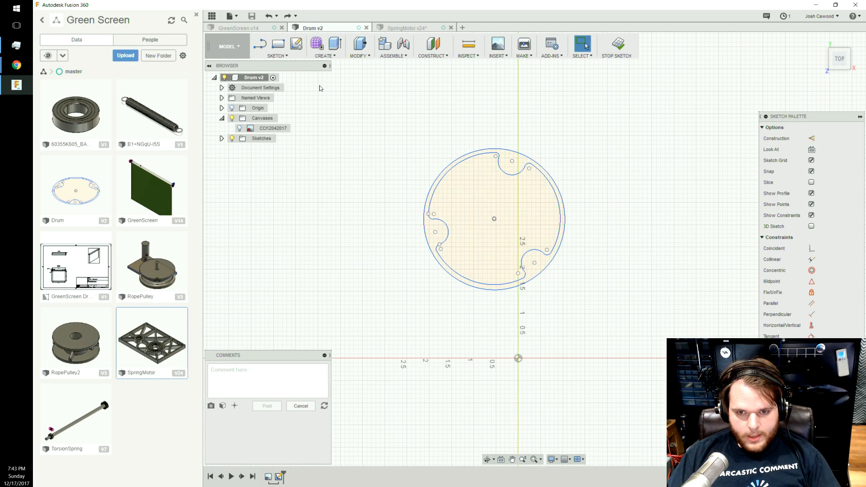
{"action": "left_click_drag", "start_coordinate": [393, 107], "coordinate": [615, 304]}
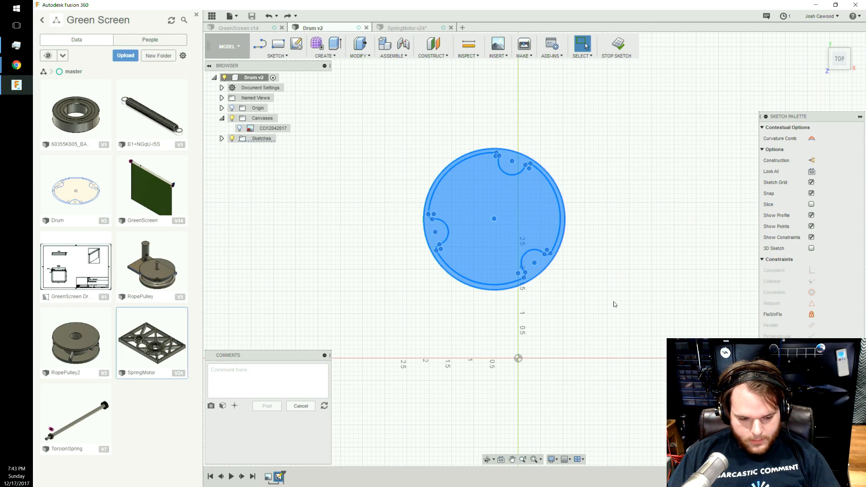
{"action": "left_click", "coordinate": [405, 26]}
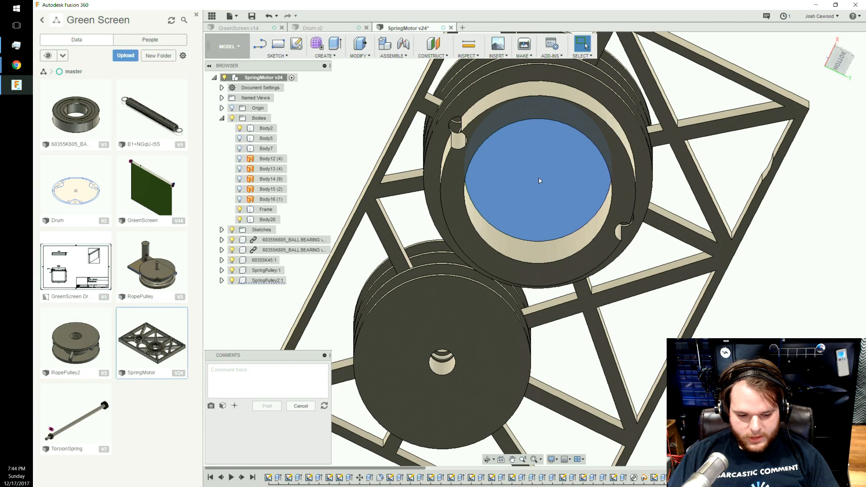
{"action": "left_click", "coordinate": [541, 164]}
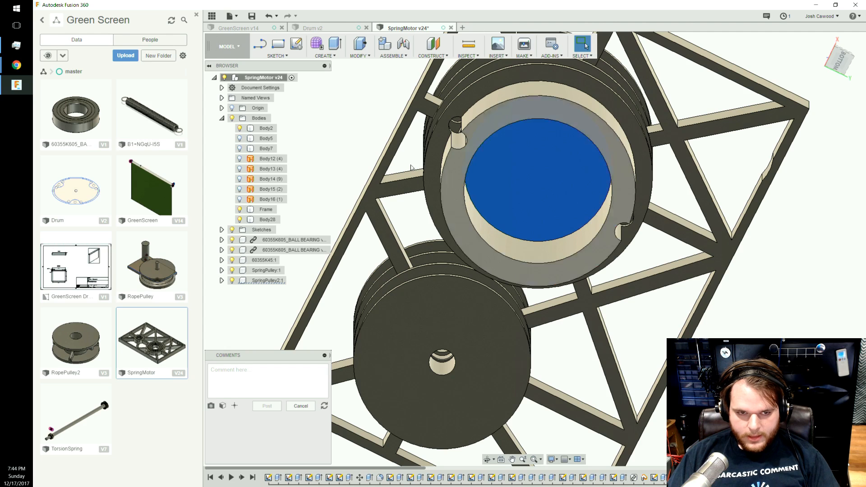
{"action": "left_click", "coordinate": [261, 44]}
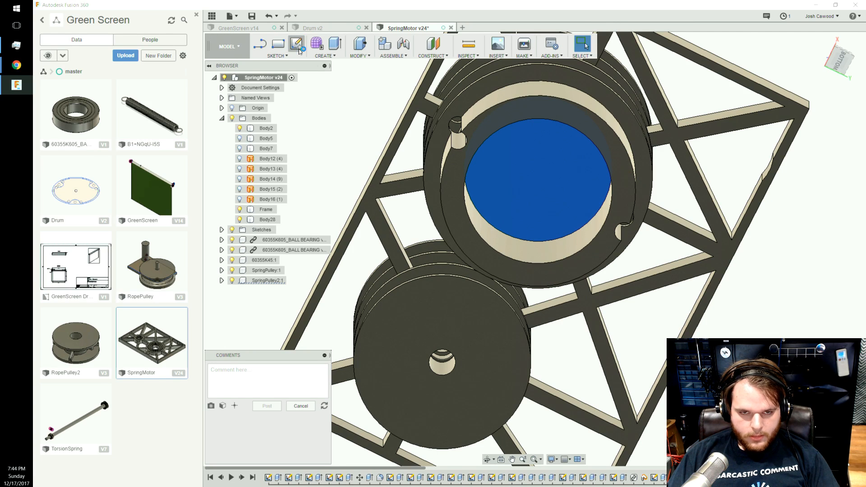
{"action": "key", "text": "ctrl+v"}
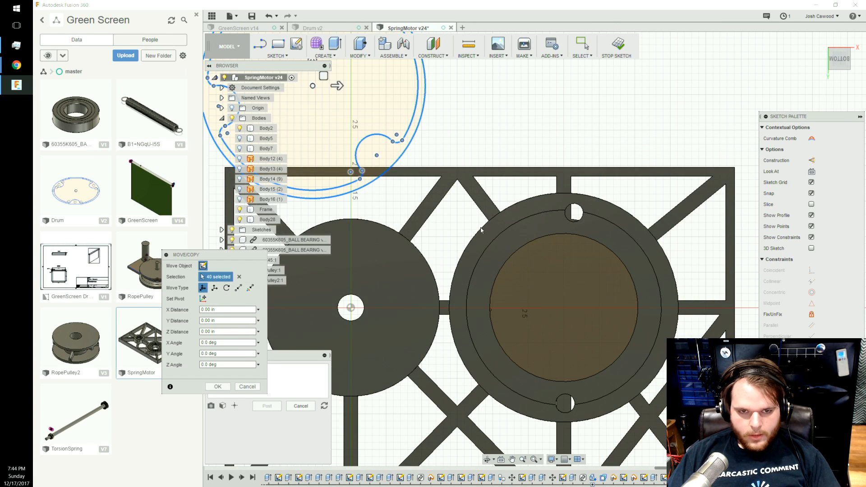
Try positioning the pasted drum profile over the large pulley, using Y distances of -3.20 in and 3.00 in.
{"action": "mouse_move", "coordinate": [337, 86]}
{"action": "left_mouse_down"}
{"action": "mouse_move", "coordinate": [338, 107]}
{"action": "mouse_move", "coordinate": [589, 108]}
{"action": "left_mouse_up"}
{"action": "left_click_drag", "start_coordinate": [576, 77], "coordinate": [556, 301]}
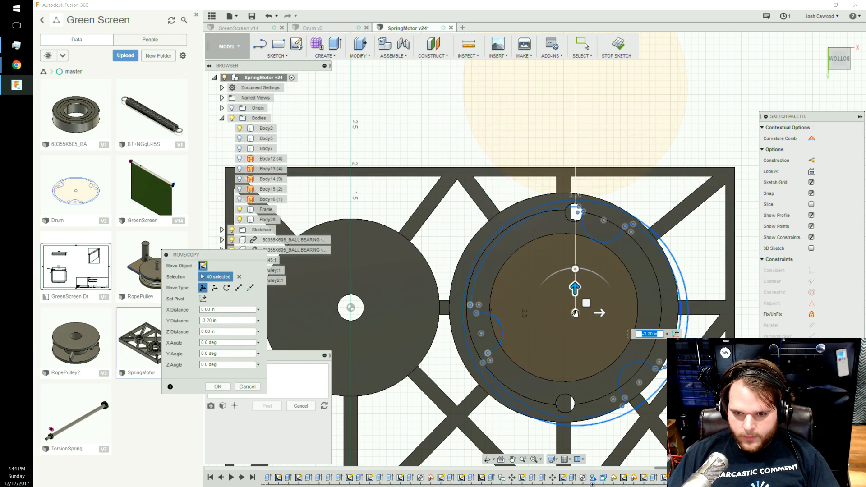
{"action": "mouse_move", "coordinate": [608, 313]}
{"action": "left_mouse_down"}
{"action": "mouse_move", "coordinate": [582, 312]}
{"action": "mouse_move", "coordinate": [561, 76]}
{"action": "left_mouse_up"}
{"action": "scroll", "coordinate": [588, 177], "scroll_direction": "down", "scroll_amount": 3}
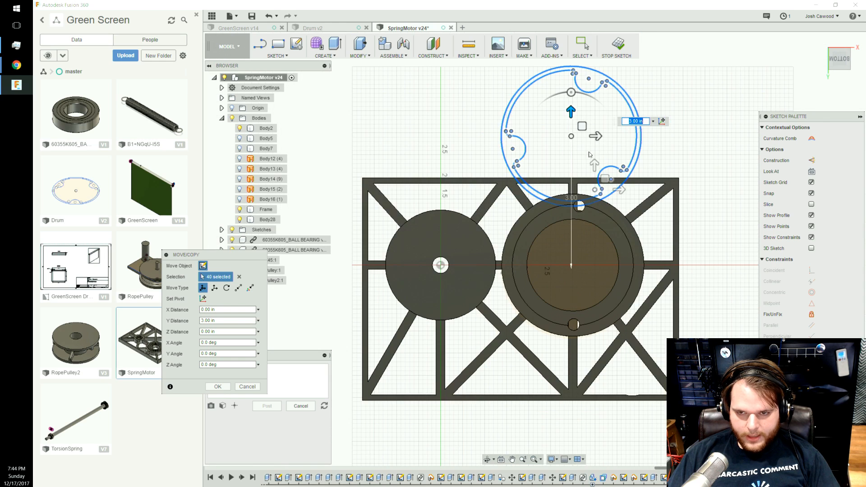
Cancel the move of the pasted profile and undo the new SpringMotor sketch.
{"action": "left_click", "coordinate": [253, 388]}
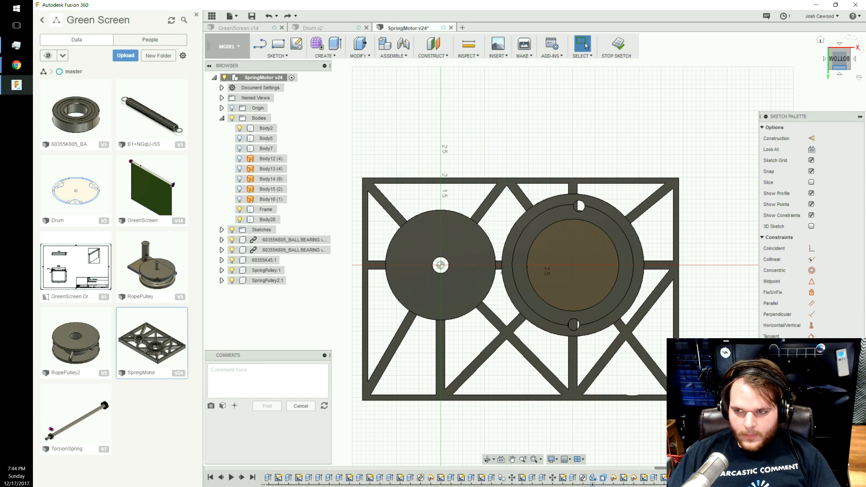
{"action": "key", "text": "ctrl+z"}
{"action": "key", "text": "ctrl+z"}
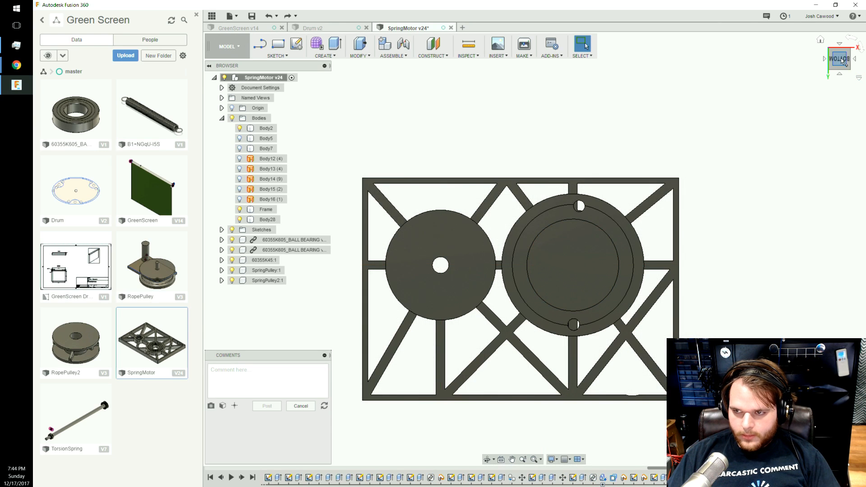
Extrude the ring-shaped hub face on the large pulley's underside by -1.00 in as a cut.
{"action": "left_click_drag", "start_coordinate": [841, 59], "coordinate": [826, 91]}
{"action": "key", "text": "e"}
{"action": "left_click", "coordinate": [610, 291]}
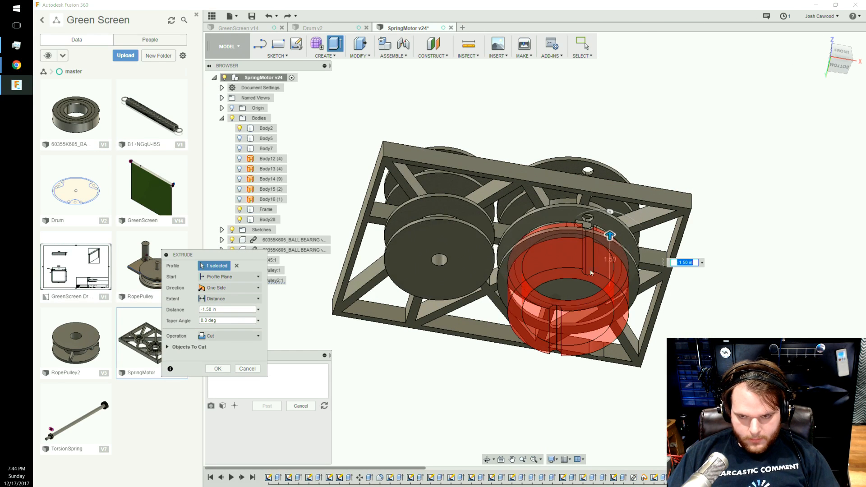
{"action": "left_click_drag", "start_coordinate": [622, 253], "coordinate": [622, 269]}
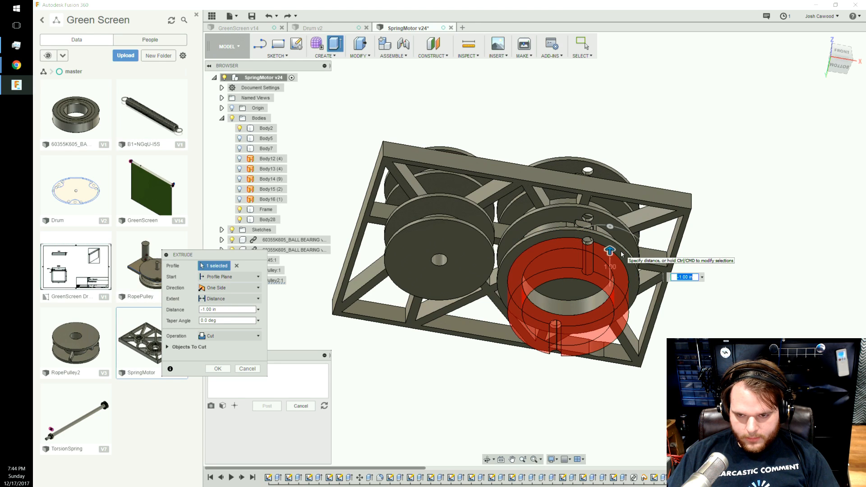
{"action": "left_click", "coordinate": [217, 369]}
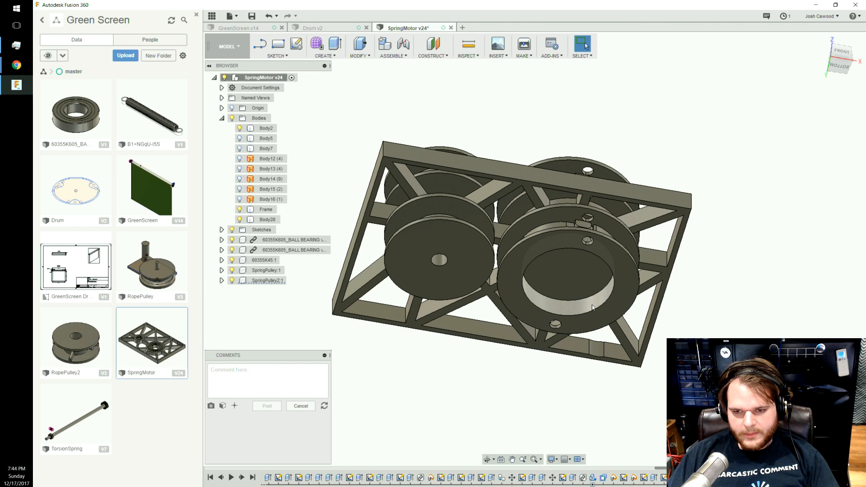
Start a new sketch on the large pulley's exposed ring face around the bore.
{"action": "left_click", "coordinate": [612, 299]}
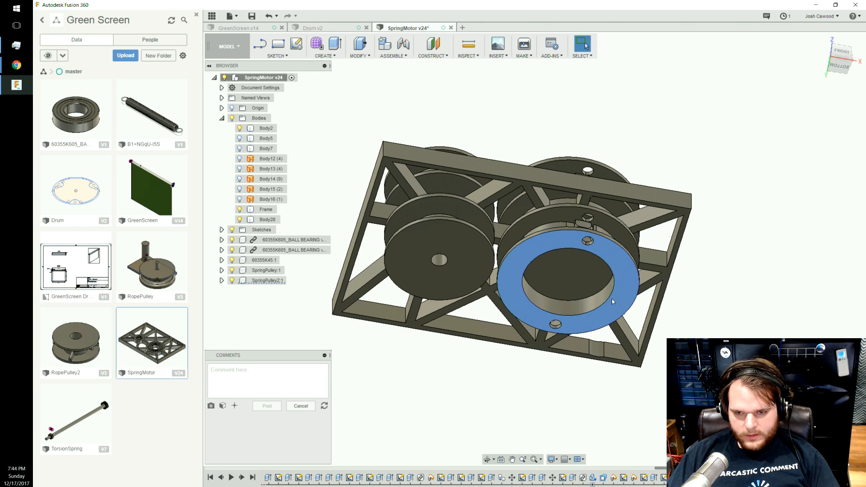
{"action": "left_click", "coordinate": [296, 43]}
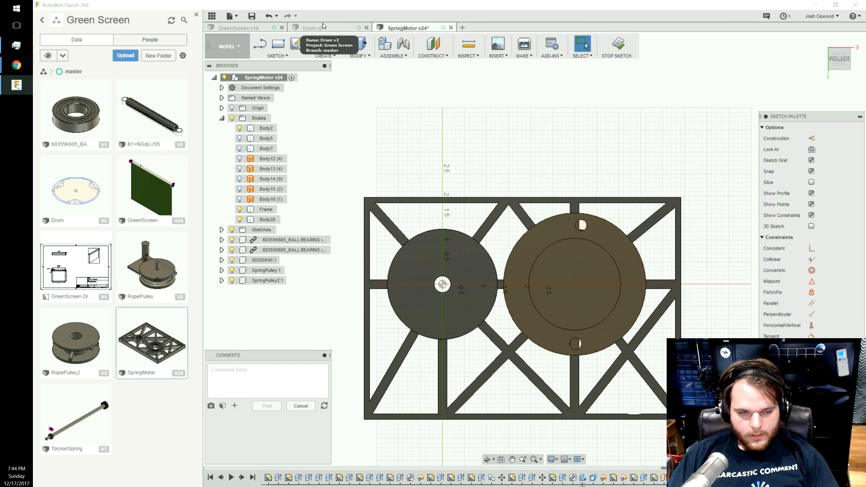
{"action": "key", "text": "ctrl+v"}
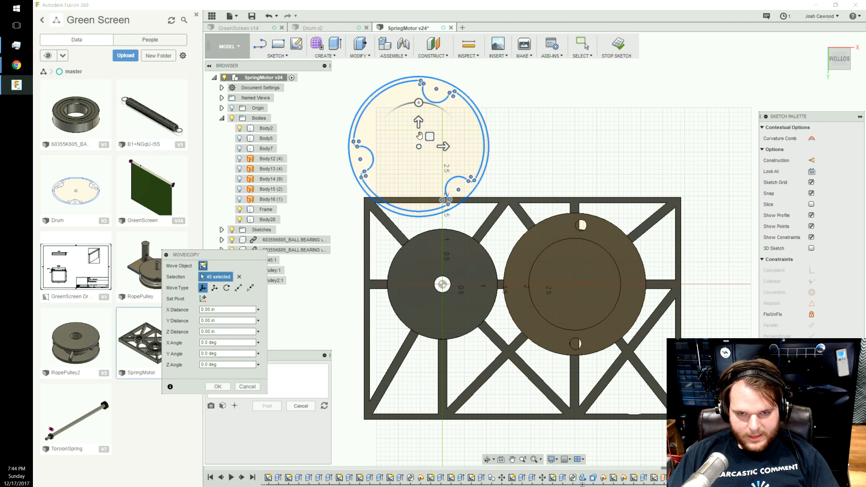
{"action": "mouse_move", "coordinate": [423, 149]}
{"action": "left_mouse_down"}
{"action": "mouse_move", "coordinate": [505, 195]}
{"action": "mouse_move", "coordinate": [582, 289]}
{"action": "left_mouse_up"}
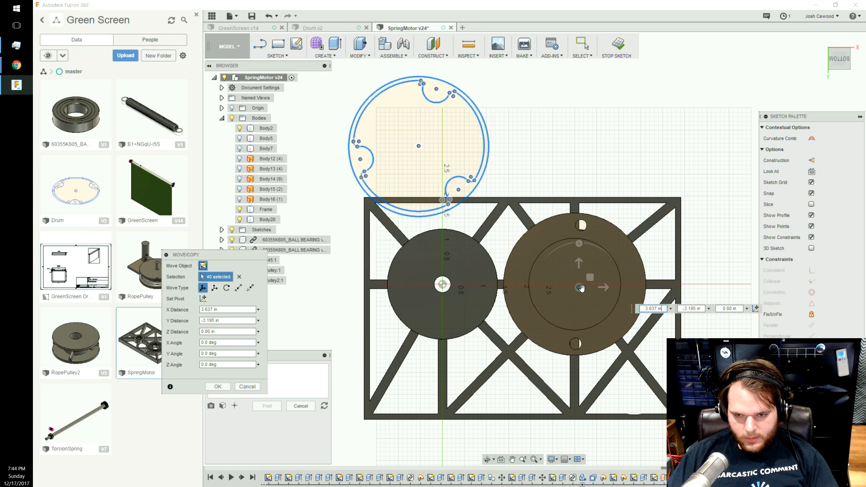
{"action": "key", "text": "Escape"}
{"action": "key", "text": "ctrl+z"}
Draw a circle from the large pulley's center out to the edge of its bore.
{"action": "left_click", "coordinate": [574, 284]}
{"action": "key", "text": "c"}
{"action": "left_click", "coordinate": [574, 284]}
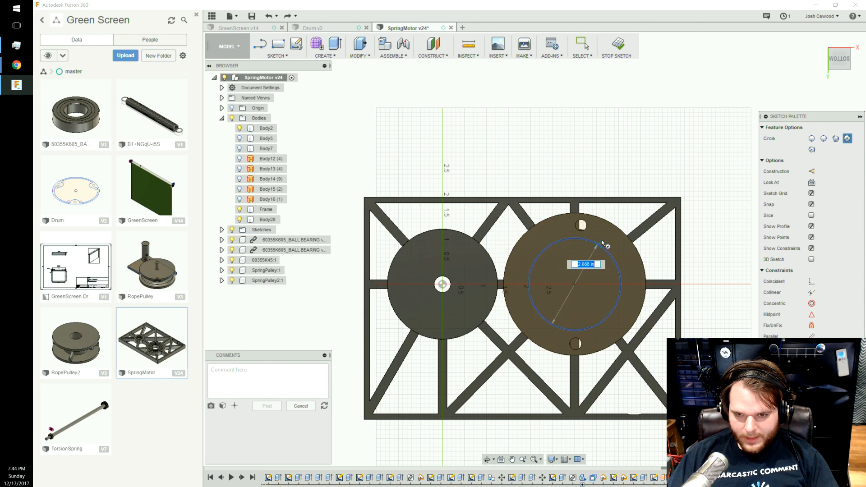
{"action": "left_click", "coordinate": [601, 247]}
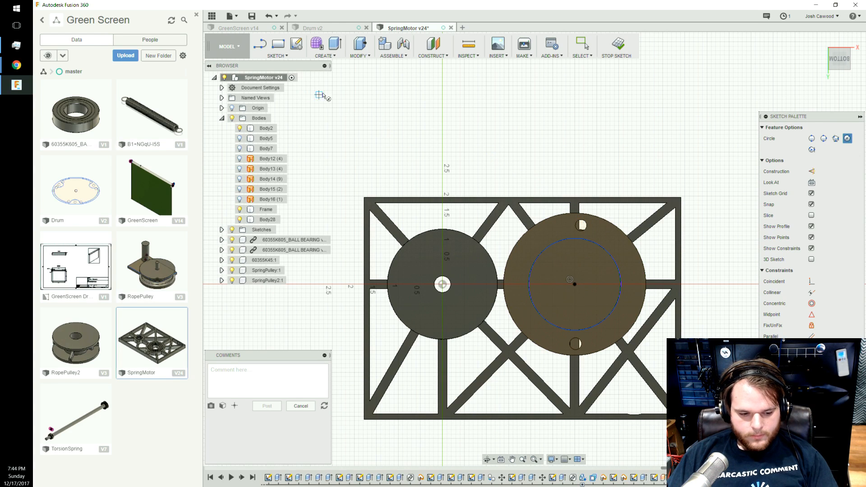
{"action": "key", "text": "Escape"}
Paste the drum profile and move it point to point from its center onto the large pulley's circle center.
{"action": "key", "text": "ctrl+v"}
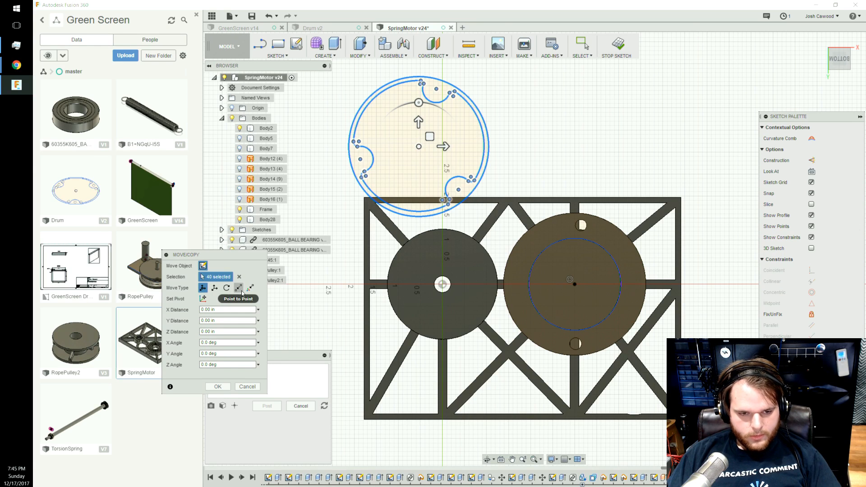
{"action": "left_click", "coordinate": [238, 288]}
{"action": "left_click", "coordinate": [418, 145]}
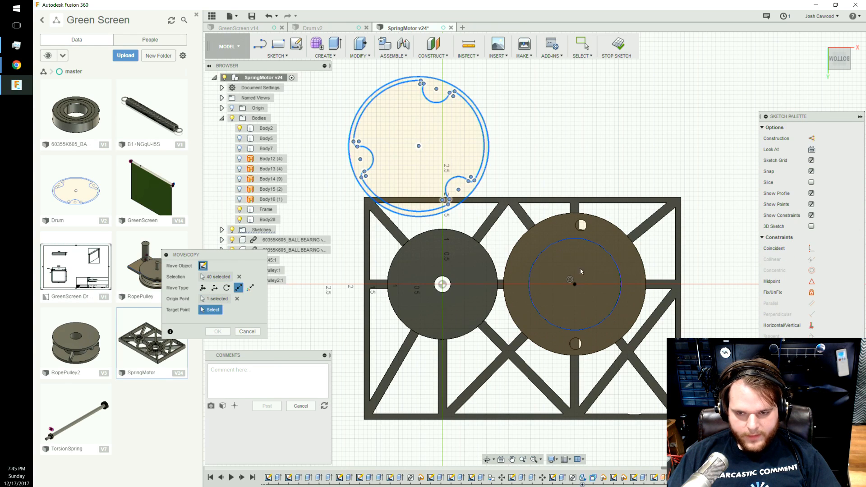
{"action": "left_click", "coordinate": [575, 285]}
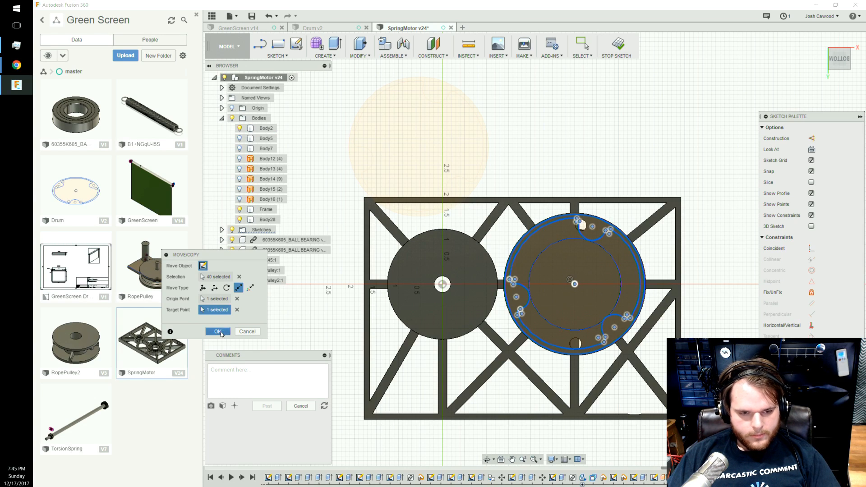
{"action": "left_click", "coordinate": [218, 331]}
{"action": "scroll", "coordinate": [585, 300], "scroll_direction": "up", "scroll_amount": 2}
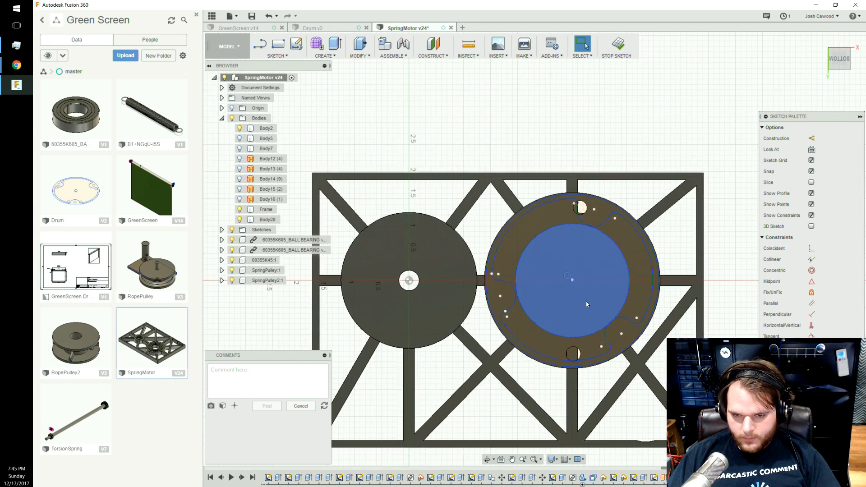
{"action": "left_click", "coordinate": [634, 302]}
{"action": "key", "text": "e"}
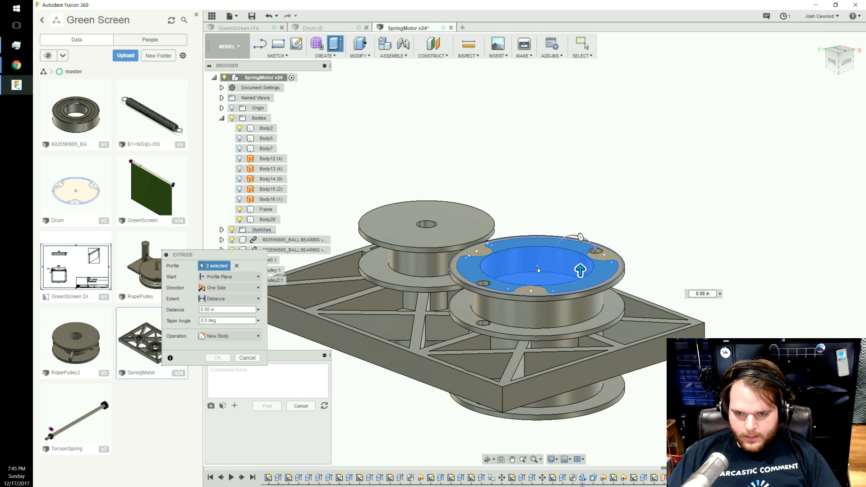
{"action": "left_click", "coordinate": [834, 72]}
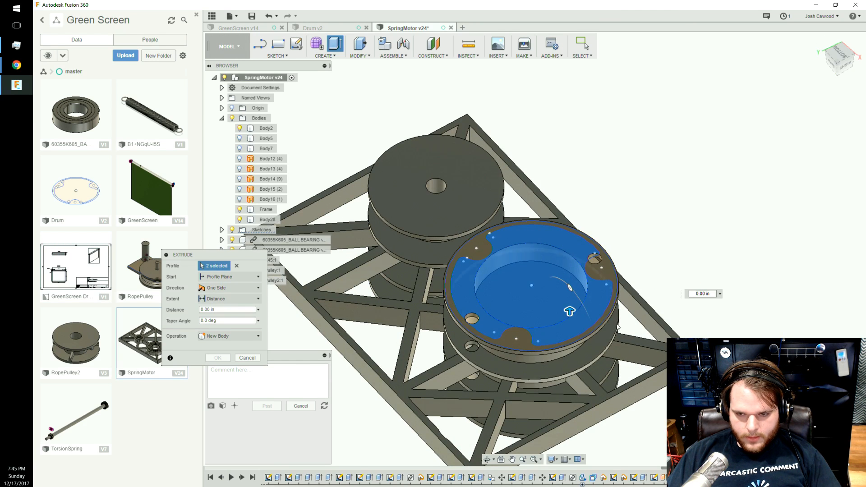
{"action": "scroll", "coordinate": [593, 300], "scroll_direction": "up", "scroll_amount": 4}
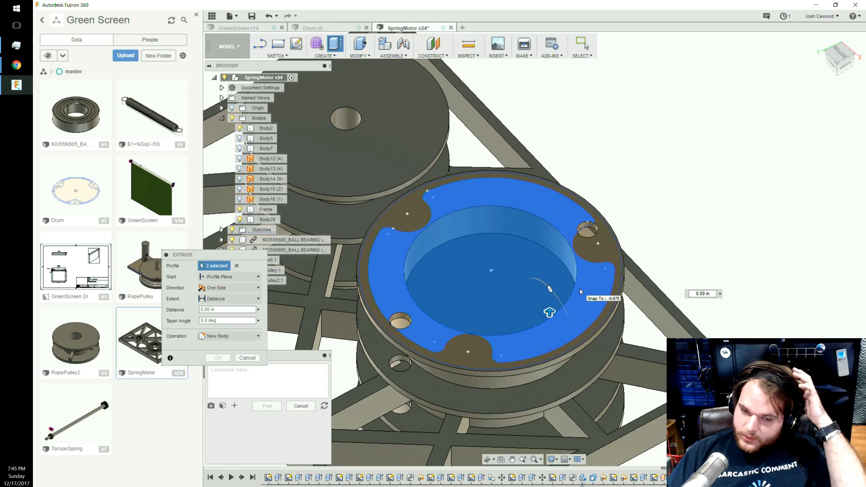
{"action": "middle_click_drag", "start_coordinate": [580, 291], "coordinate": [712, 191], "text": "shift"}
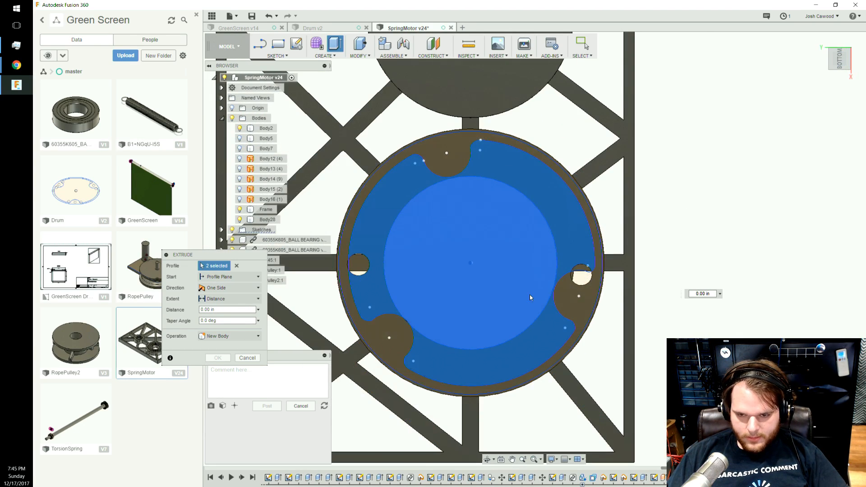
{"action": "scroll", "coordinate": [546, 287], "scroll_direction": "up", "scroll_amount": 8}
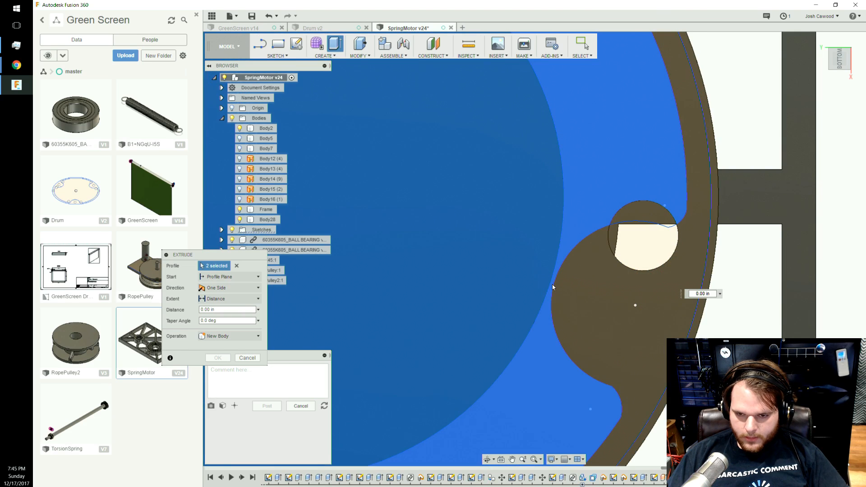
{"action": "scroll", "coordinate": [553, 285], "scroll_direction": "down", "scroll_amount": 4}
{"action": "scroll", "coordinate": [552, 288], "scroll_direction": "down", "scroll_amount": 3}
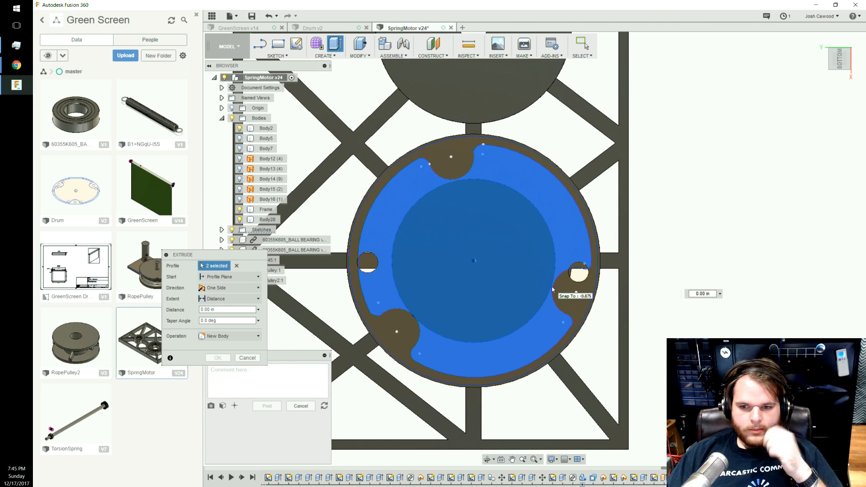
{"action": "mouse_move", "coordinate": [818, 62]}
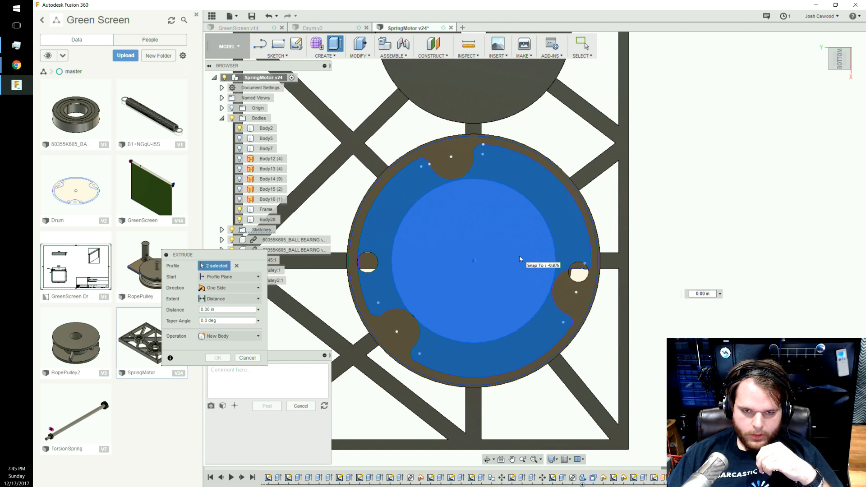
{"action": "left_click", "coordinate": [247, 357]}
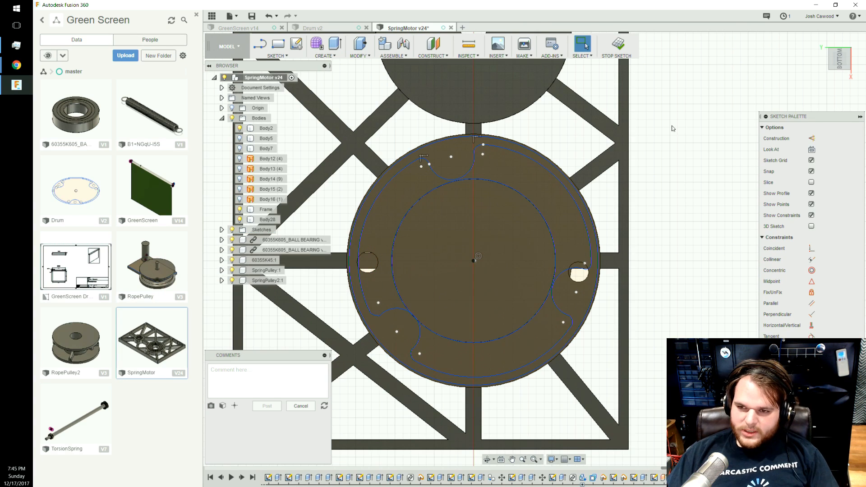
Offset the large pulley's bore wall inward to narrow the bore while the drum profile sketch is hidden, and show the sketch again.
{"action": "left_click", "coordinate": [840, 72]}
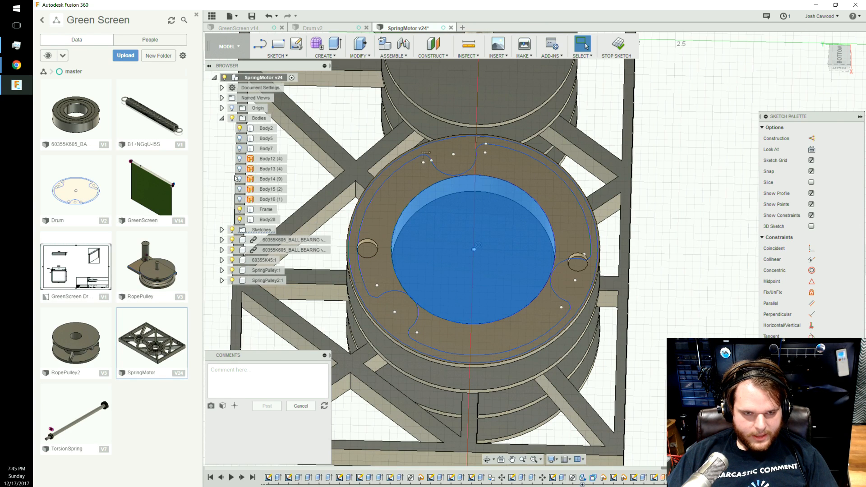
{"action": "left_click", "coordinate": [222, 230]}
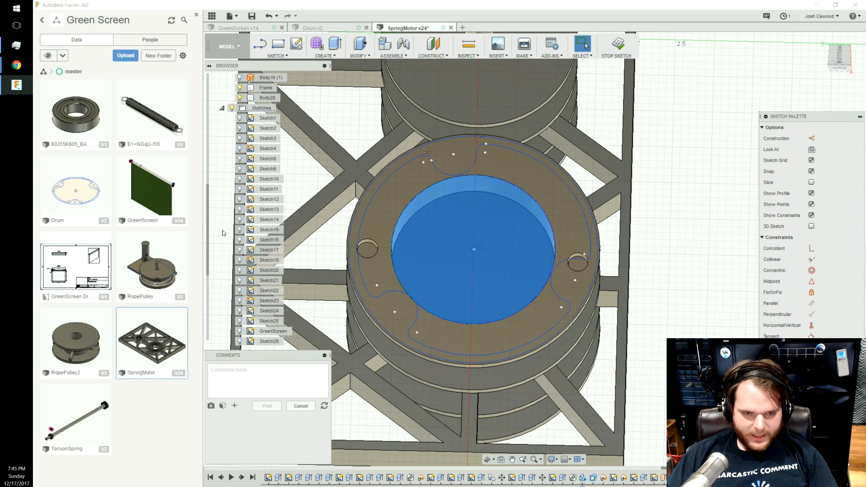
{"action": "scroll", "coordinate": [227, 256], "scroll_direction": "down", "scroll_amount": 2}
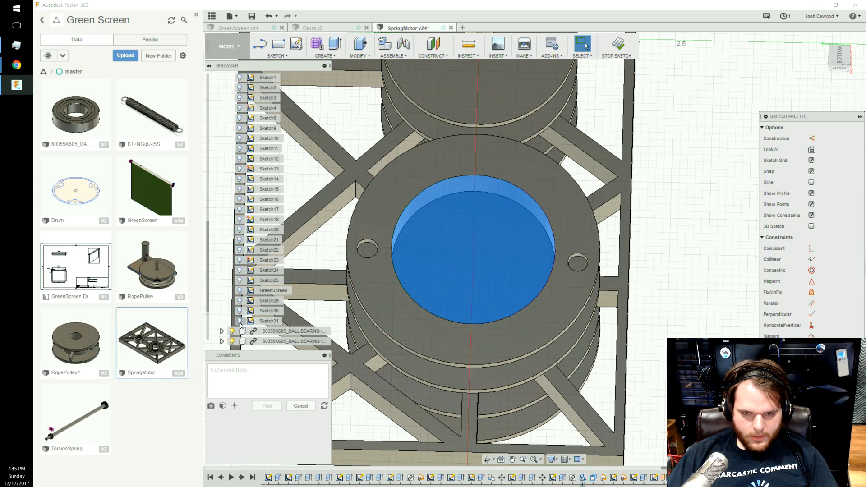
{"action": "key", "text": "q"}
{"action": "left_click", "coordinate": [499, 186]}
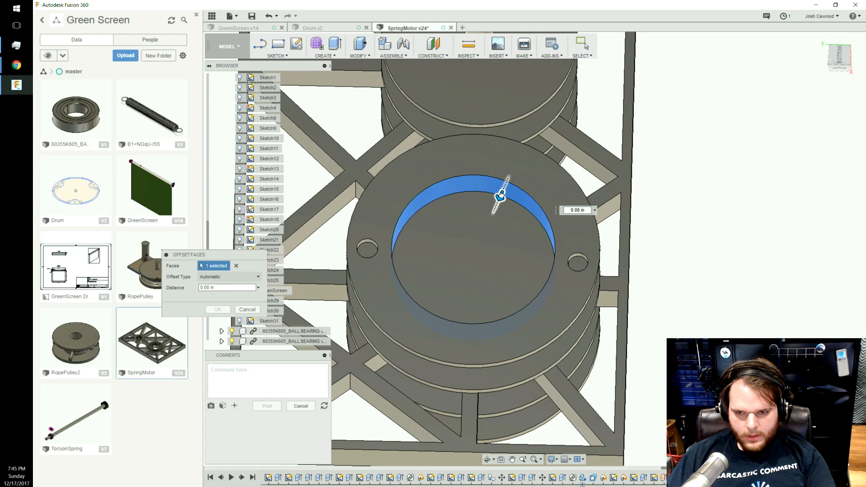
{"action": "left_click_drag", "start_coordinate": [500, 195], "coordinate": [490, 209]}
{"action": "left_click", "coordinate": [218, 310]}
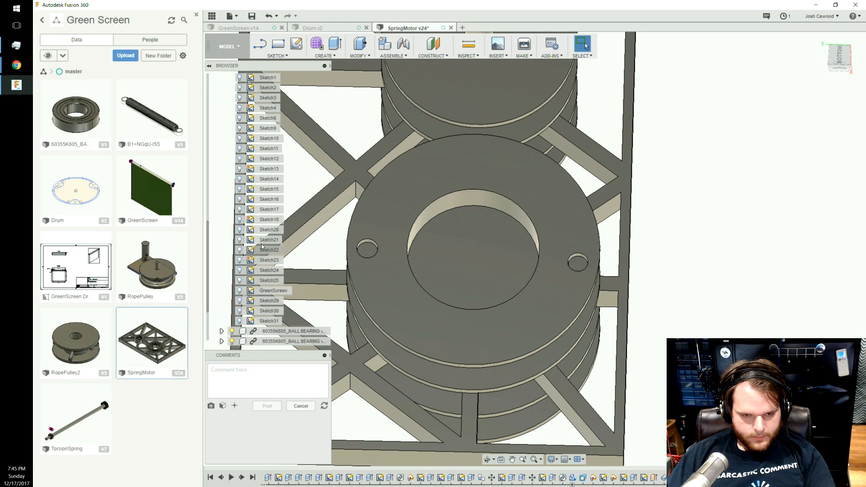
{"action": "left_click", "coordinate": [240, 322]}
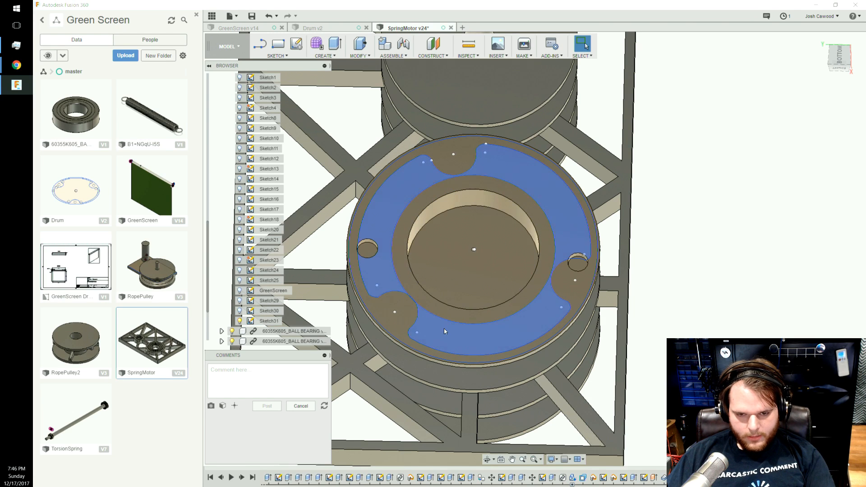
{"action": "left_click", "coordinate": [450, 332]}
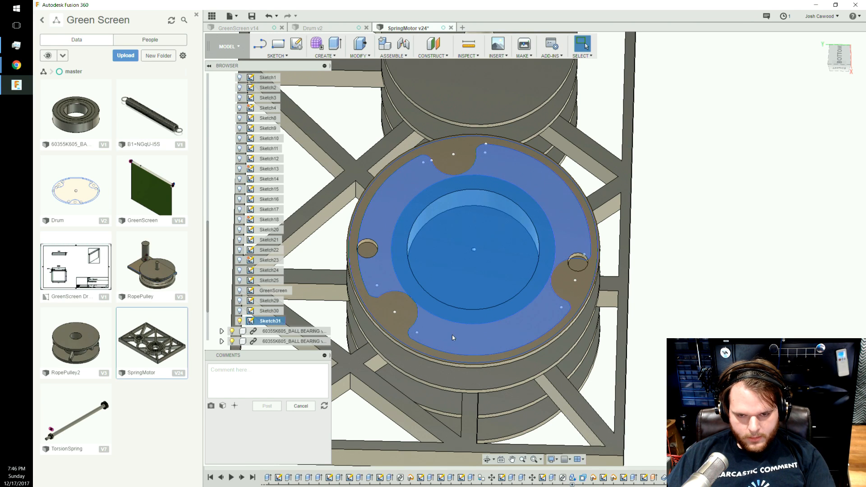
{"action": "left_click", "coordinate": [495, 286]}
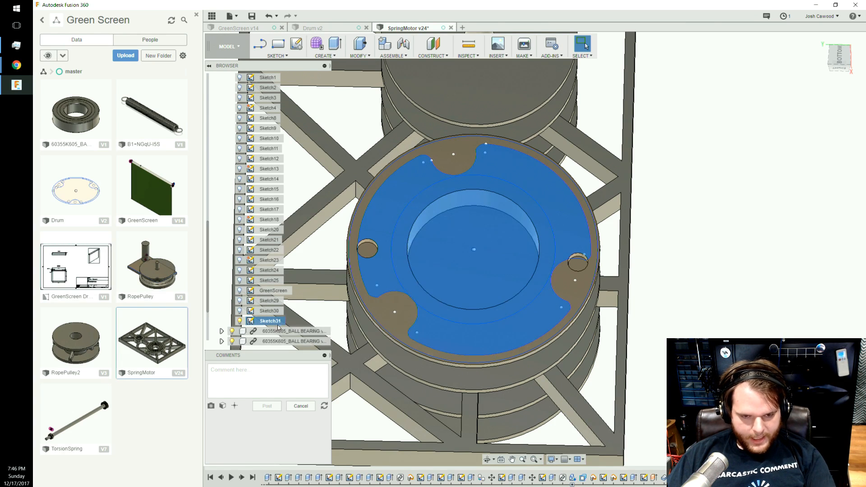
{"action": "left_click", "coordinate": [276, 320]}
{"action": "type", "text": "d"}
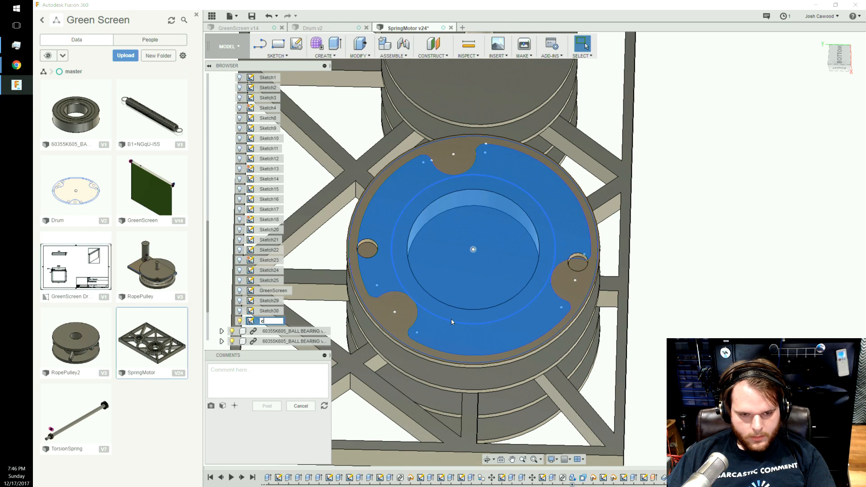
{"action": "key", "text": "Escape"}
{"action": "double_click", "coordinate": [259, 321]}
{"action": "key", "text": "Escape"}
Reopen the drum profile sketch, try drawing a smaller circle at the large pulley's center, and stop editing the sketch.
{"action": "left_click", "coordinate": [269, 321]}
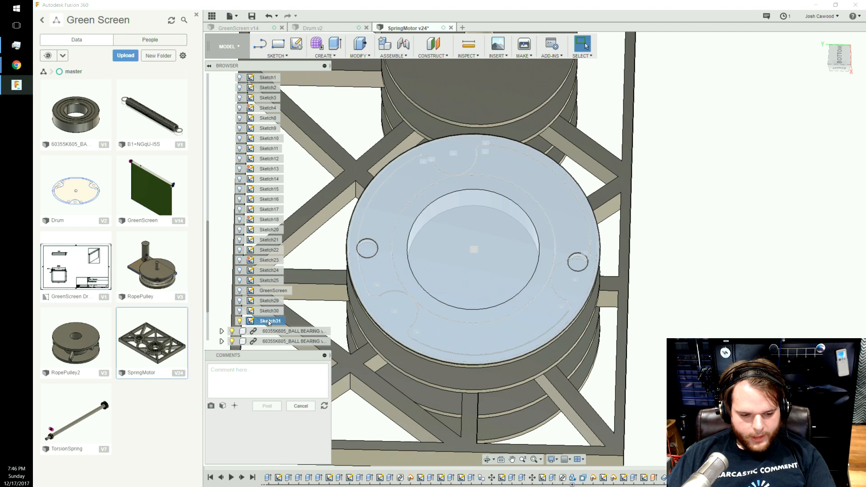
{"action": "double_click", "coordinate": [270, 321]}
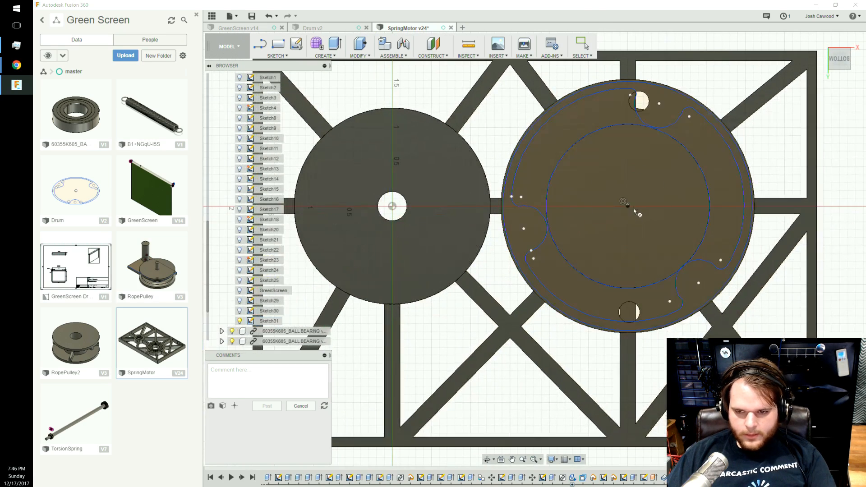
{"action": "left_click", "coordinate": [628, 205]}
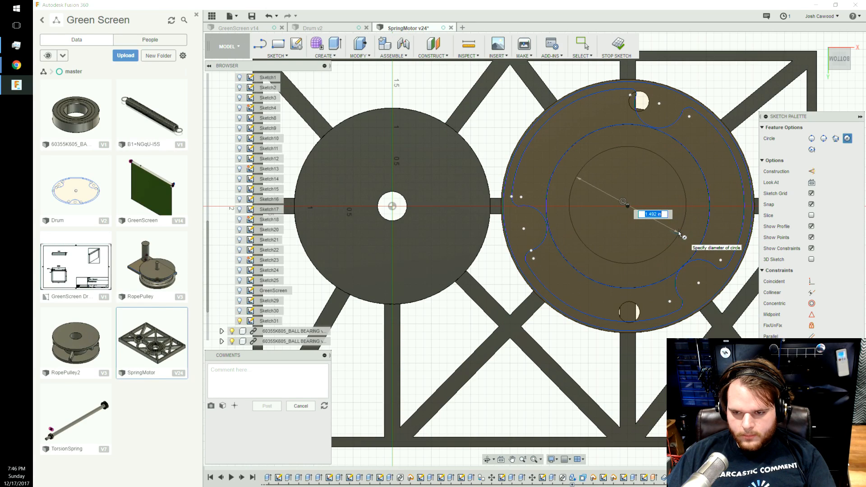
{"action": "key", "text": "Escape"}
{"action": "middle_click_drag", "start_coordinate": [803, 44], "coordinate": [786, 305], "text": "shift"}
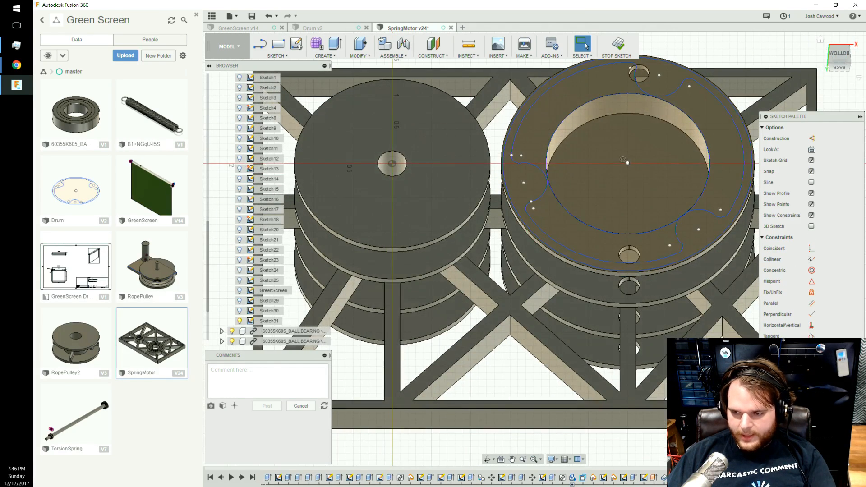
{"action": "left_click", "coordinate": [845, 383]}
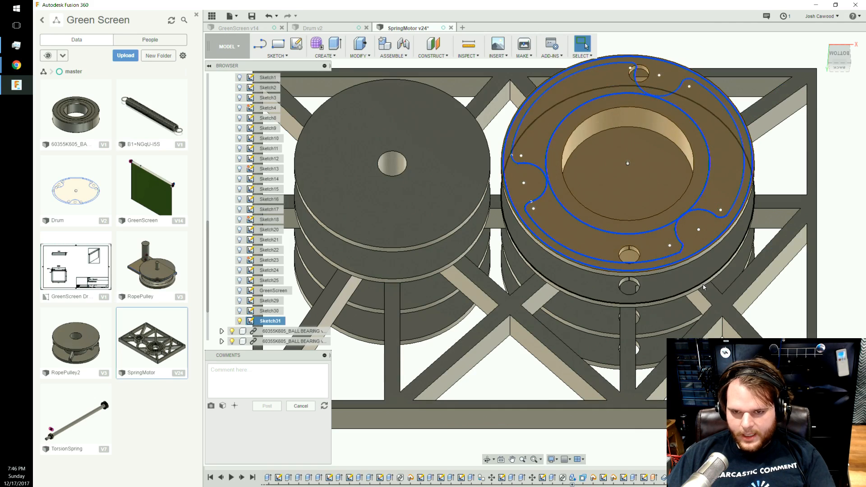
Reopen the drum profile sketch and draw a circle from the large pulley's center out to the edge of its bore.
{"action": "left_click", "coordinate": [719, 191]}
{"action": "key", "text": "c"}
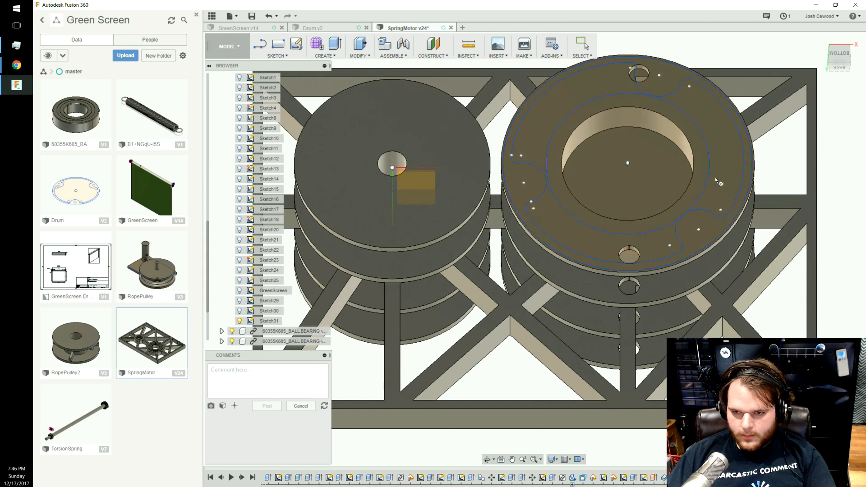
{"action": "left_click", "coordinate": [621, 249]}
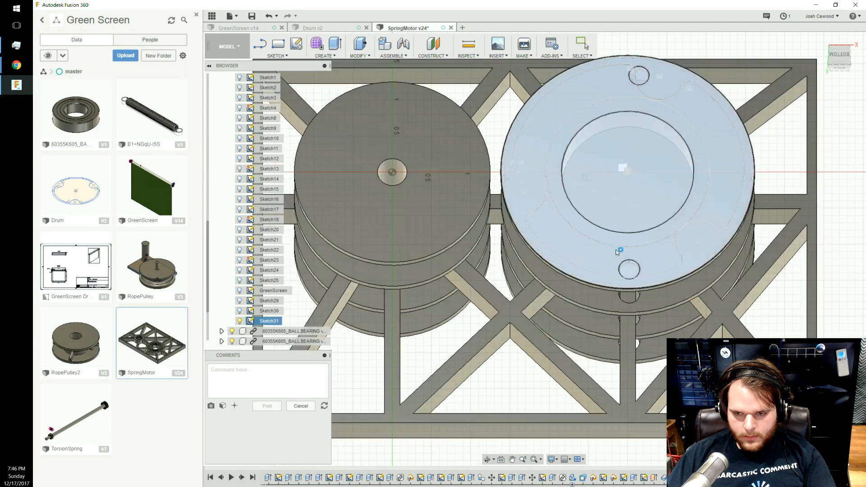
{"action": "left_click", "coordinate": [631, 207]}
{"action": "left_click", "coordinate": [693, 206]}
{"action": "key", "text": "Escape"}
{"action": "mouse_move", "coordinate": [694, 207]}
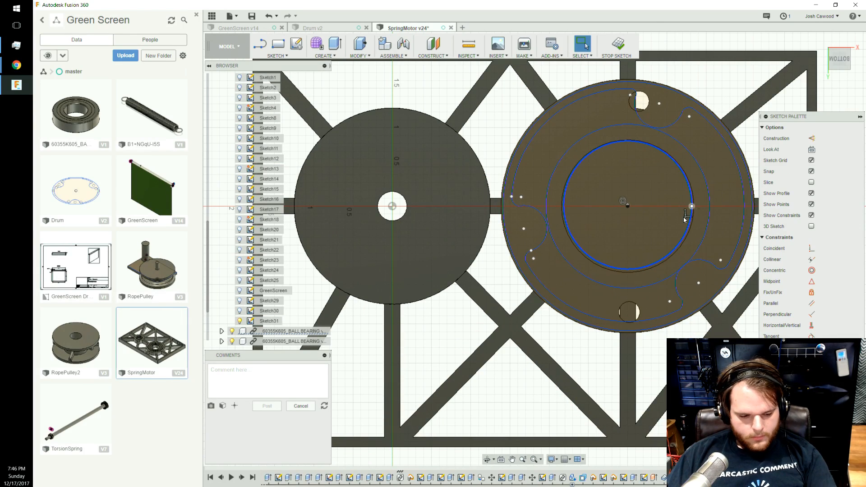
{"action": "key", "text": "c"}
{"action": "left_click", "coordinate": [629, 206]}
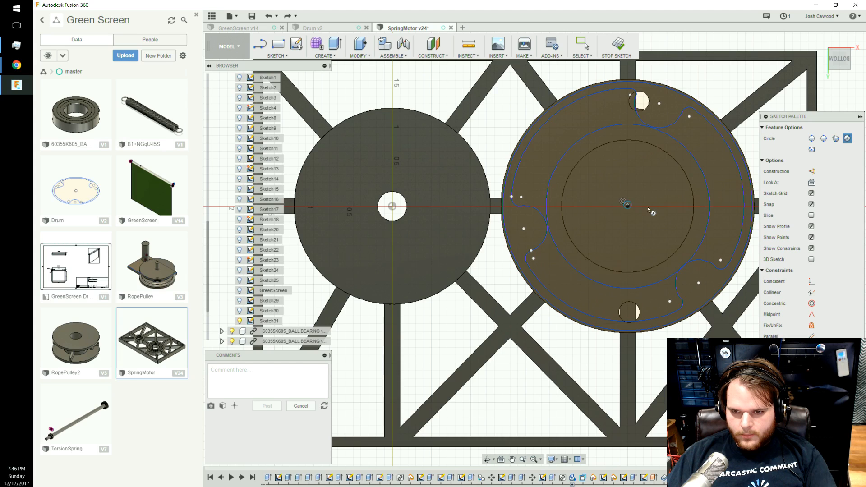
{"action": "left_click", "coordinate": [696, 210]}
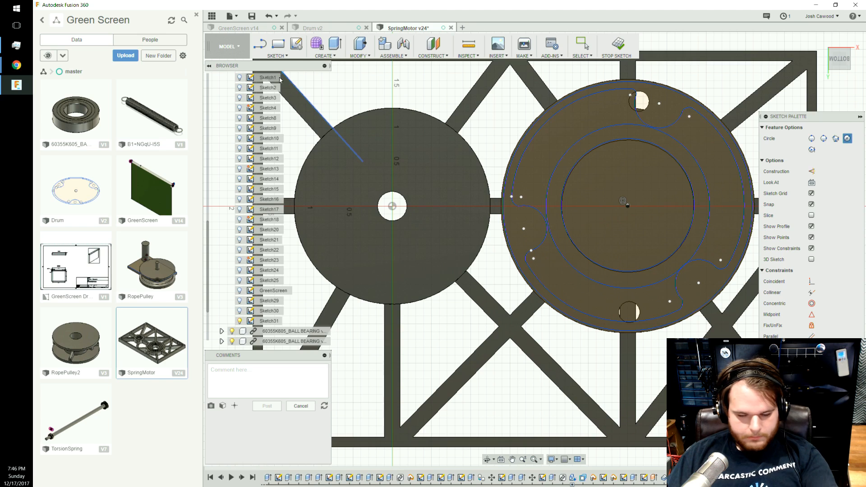
{"action": "key", "text": "Escape"}
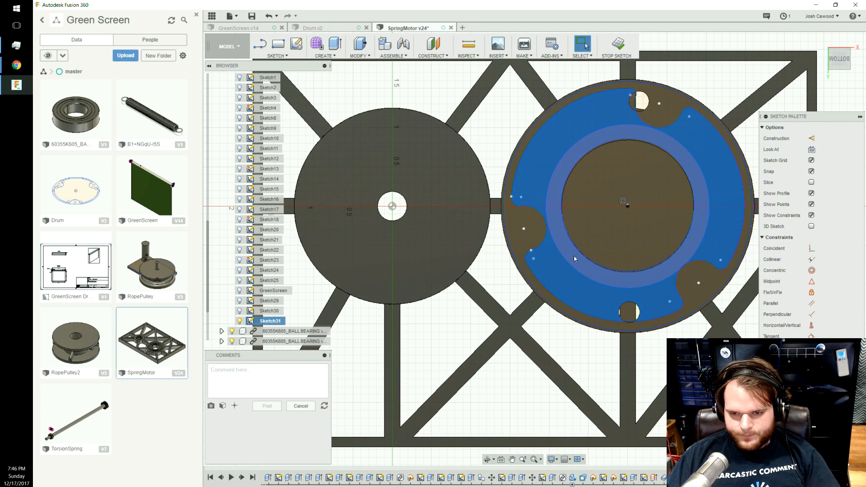
Extrude the notched drum profile together with its inner ring 1.50 in outward from the large pulley, joined to the existing body.
{"action": "key", "text": "e"}
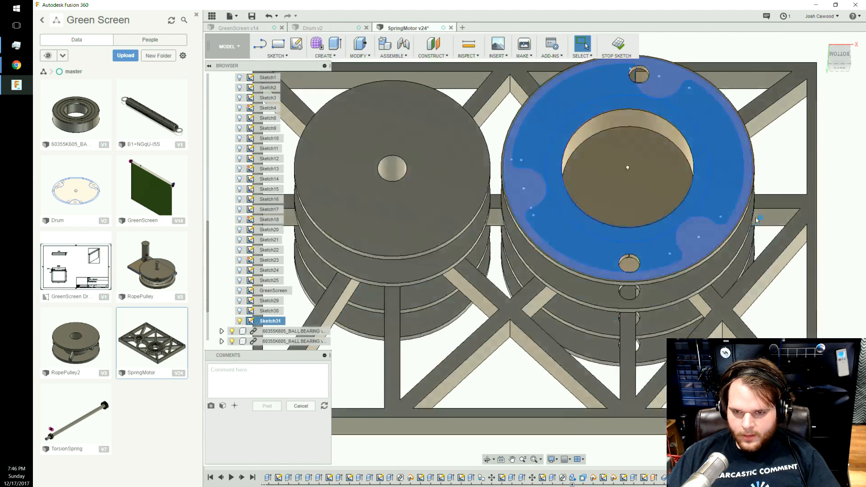
{"action": "left_click", "coordinate": [839, 71]}
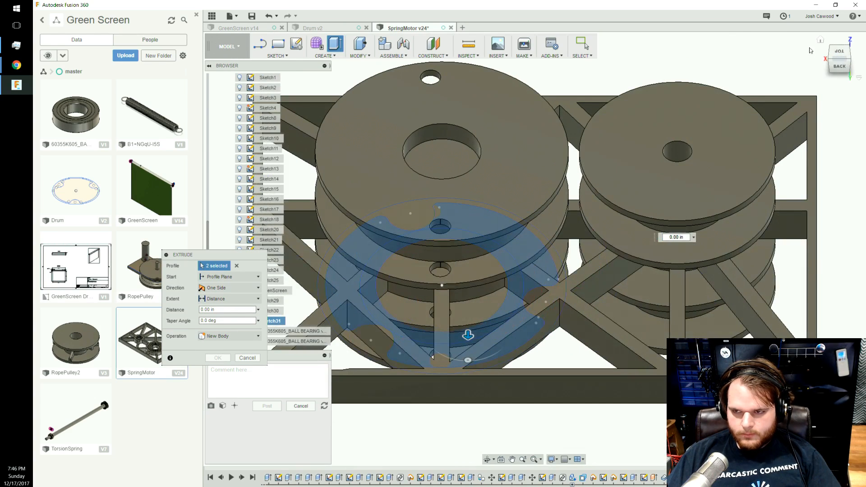
{"action": "left_click", "coordinate": [840, 67]}
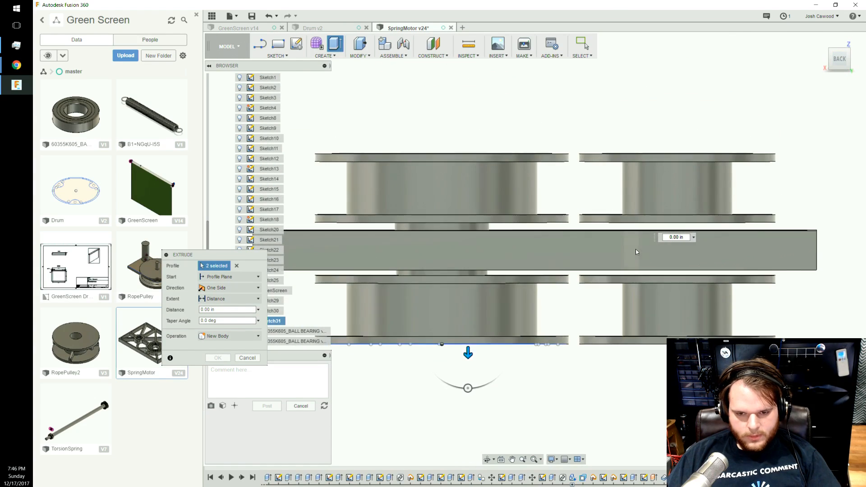
{"action": "left_click_drag", "start_coordinate": [469, 353], "coordinate": [468, 423]}
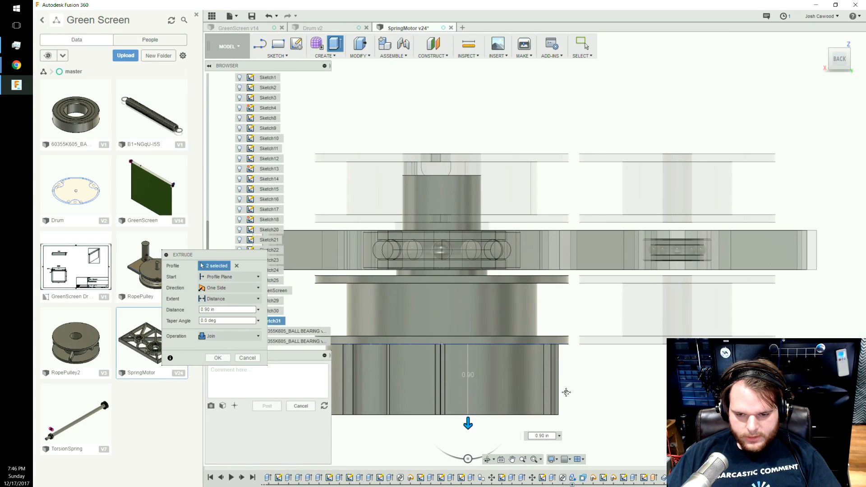
{"action": "middle_click_drag", "start_coordinate": [566, 392], "coordinate": [573, 288]}
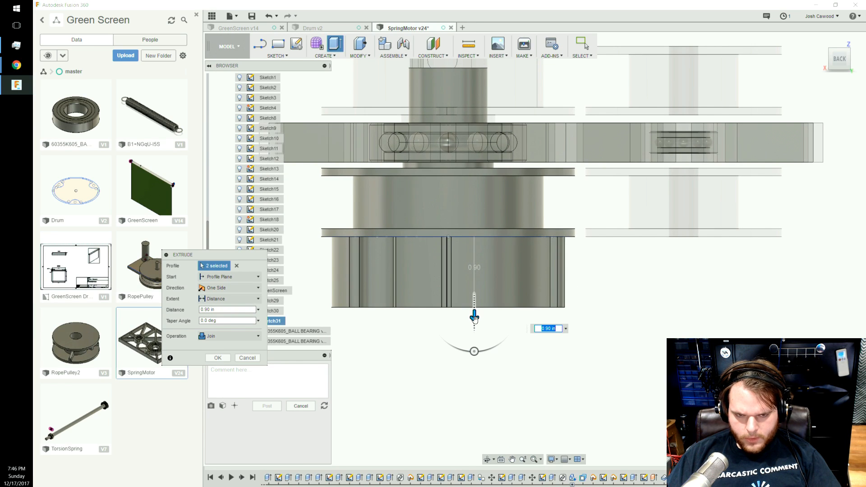
{"action": "left_click_drag", "start_coordinate": [474, 317], "coordinate": [477, 369]}
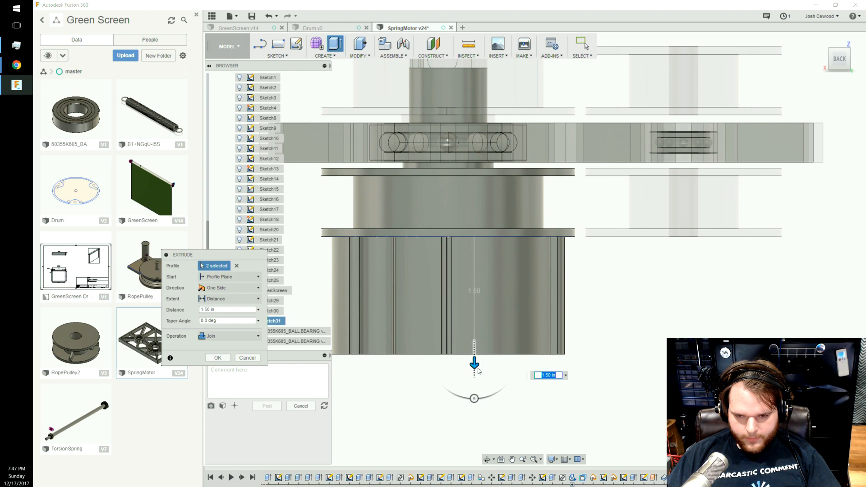
{"action": "left_click", "coordinate": [218, 358]}
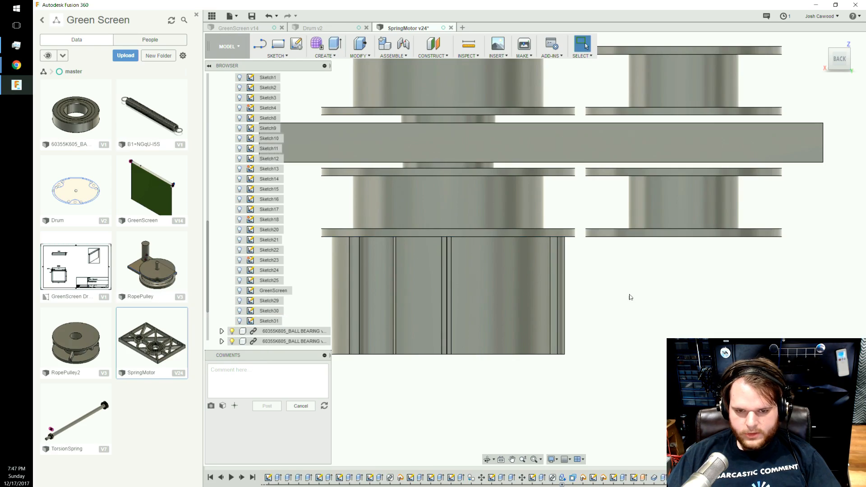
Reopen the drum profile sketch and select all 12 curves of the notched outline for Move/Copy.
{"action": "middle_click_drag", "start_coordinate": [535, 249], "coordinate": [534, 249], "text": "shift"}
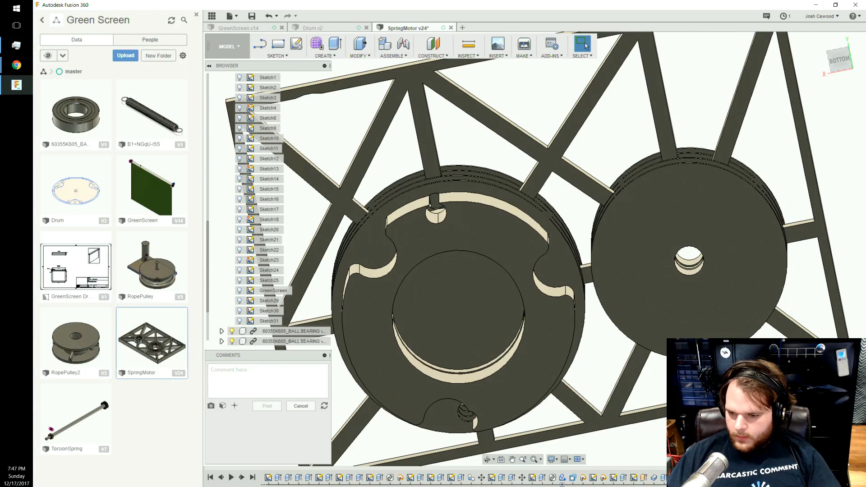
{"action": "left_click", "coordinate": [270, 321]}
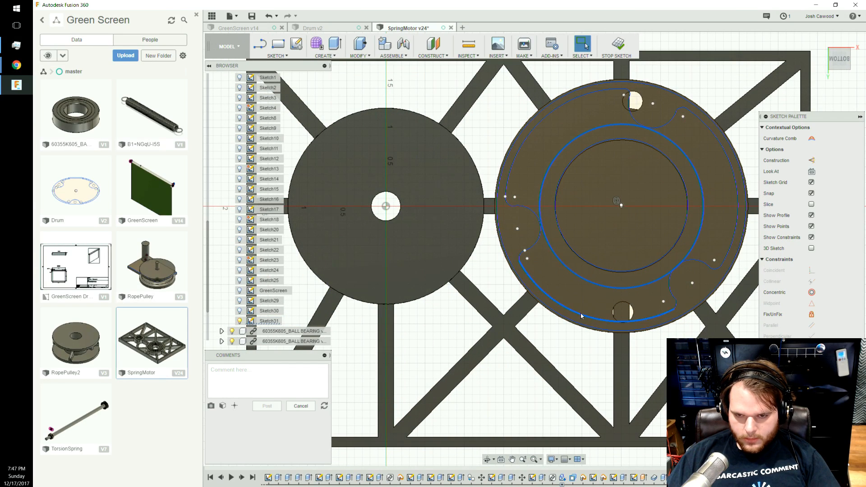
{"action": "left_click", "coordinate": [556, 274]}
{"action": "key", "text": "Escape"}
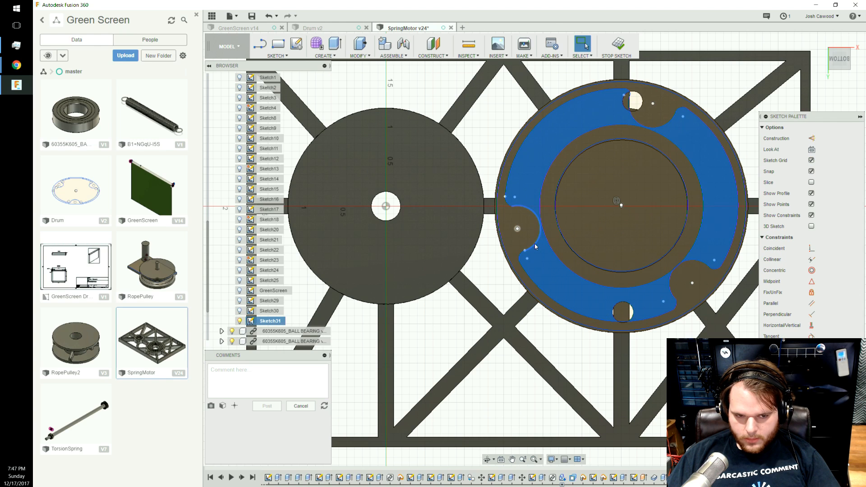
{"action": "key", "text": "m"}
{"action": "left_click", "coordinate": [534, 246]}
{"action": "left_click", "coordinate": [524, 261]}
{"action": "left_click", "coordinate": [671, 284]}
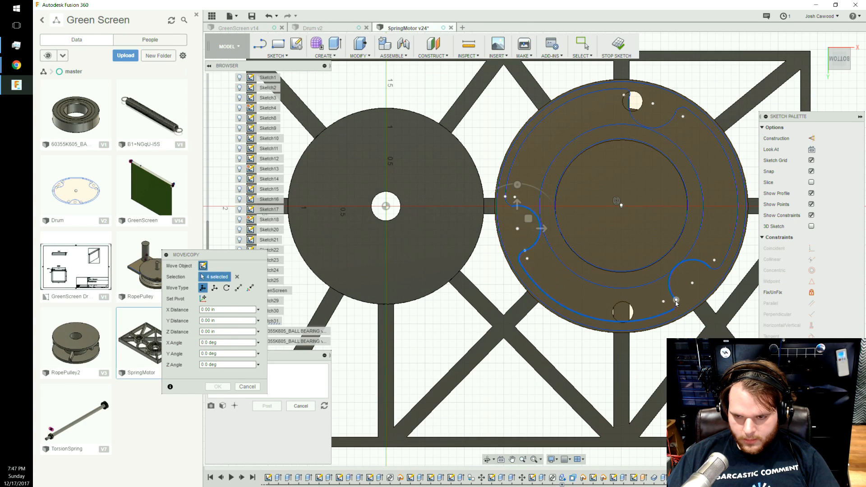
{"action": "left_click", "coordinate": [676, 307]}
{"action": "left_click", "coordinate": [721, 265]}
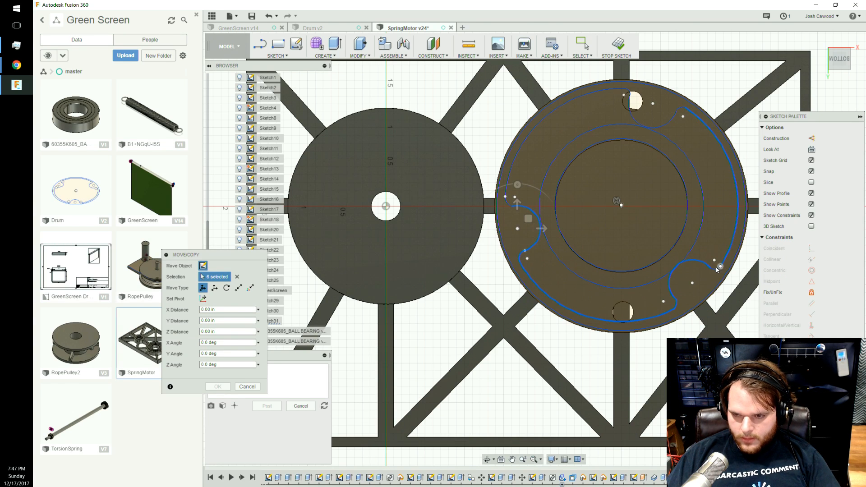
{"action": "left_click", "coordinate": [679, 110]}
{"action": "scroll", "coordinate": [679, 111], "scroll_direction": "up", "scroll_amount": 3}
{"action": "left_click", "coordinate": [683, 110]}
{"action": "left_click", "coordinate": [586, 76]}
{"action": "left_click", "coordinate": [593, 77]}
{"action": "left_click", "coordinate": [576, 76]}
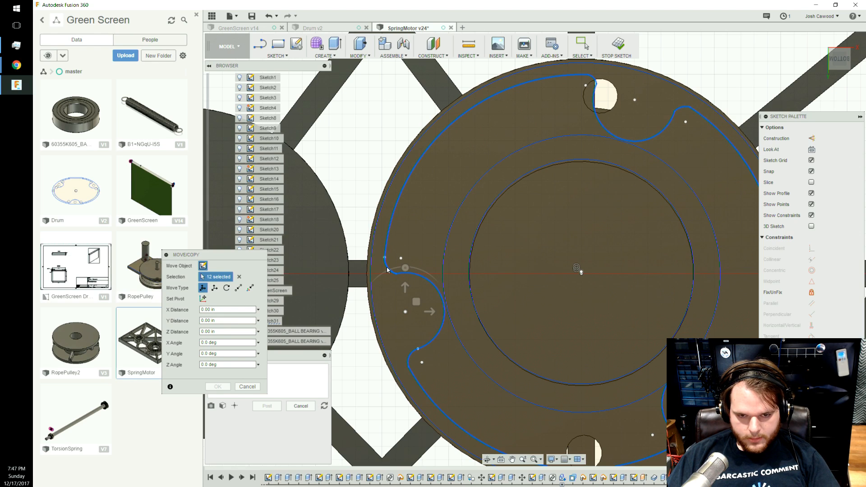
{"action": "scroll", "coordinate": [520, 330], "scroll_direction": "down", "scroll_amount": 2}
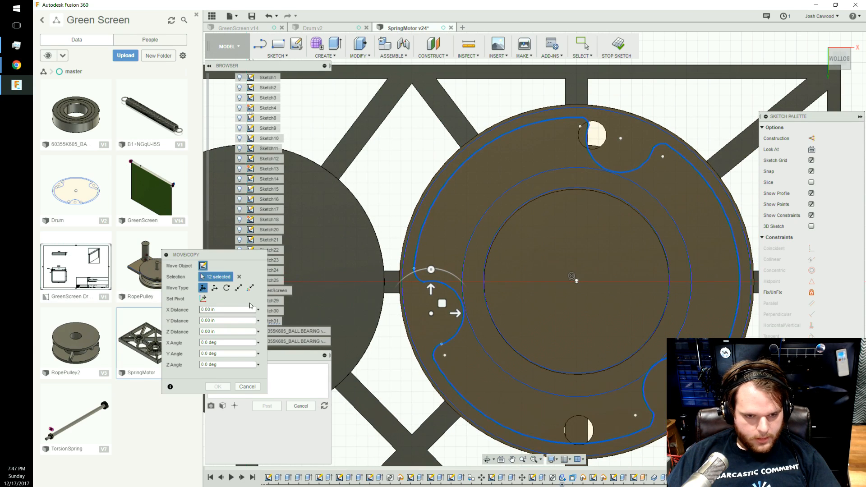
Set the move pivot at the large pulley's center and rotate the notched outline 10 degrees about it.
{"action": "left_click", "coordinate": [204, 299]}
{"action": "left_click", "coordinate": [576, 281]}
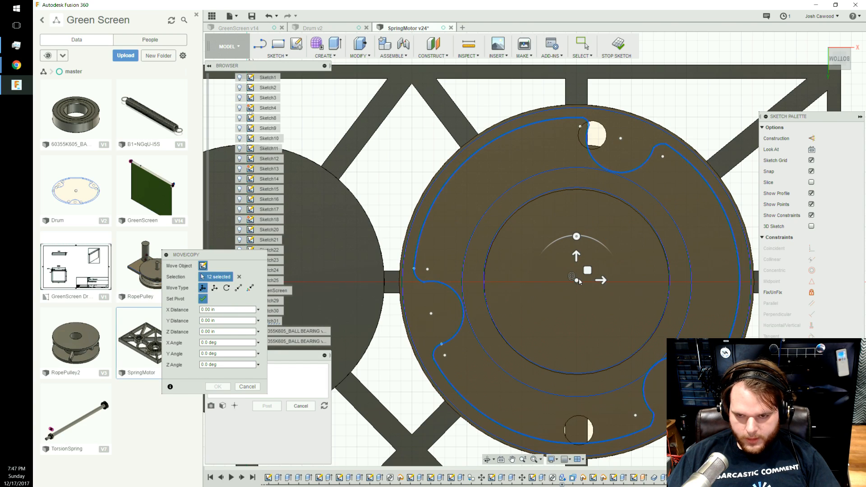
{"action": "left_click", "coordinate": [203, 300]}
{"action": "mouse_move", "coordinate": [577, 236]}
{"action": "left_mouse_down"}
{"action": "mouse_move", "coordinate": [566, 234]}
{"action": "mouse_move", "coordinate": [576, 226]}
{"action": "left_mouse_up"}
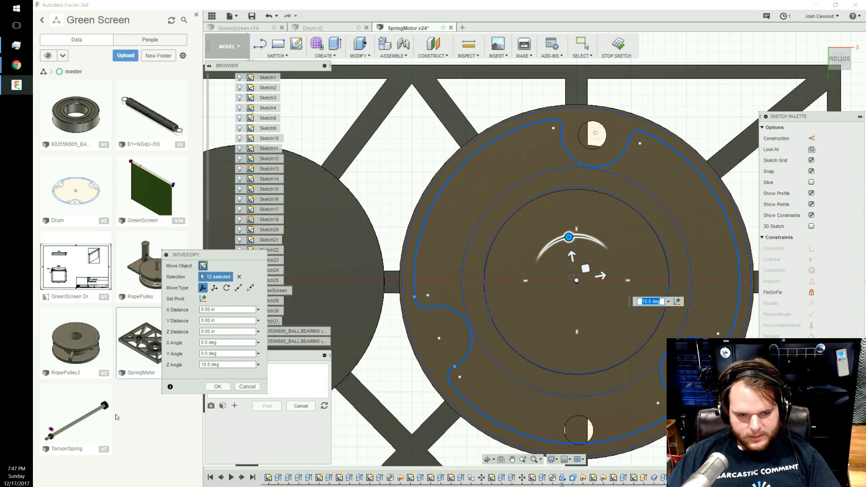
{"action": "left_click", "coordinate": [218, 387]}
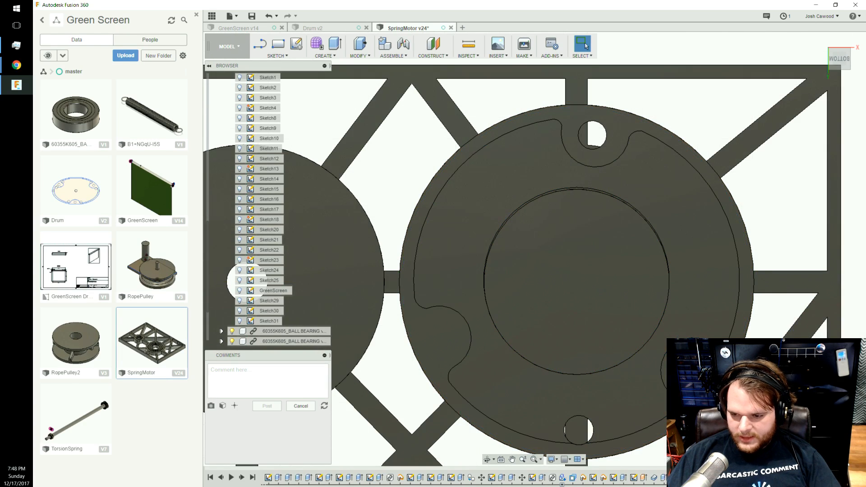
Start a new sketch on the end face of the extruded drum hub.
{"action": "mouse_move", "coordinate": [841, 62]}
{"action": "left_mouse_down"}
{"action": "mouse_move", "coordinate": [851, 81]}
{"action": "mouse_move", "coordinate": [850, 43]}
{"action": "mouse_move", "coordinate": [849, 86]}
{"action": "left_mouse_up"}
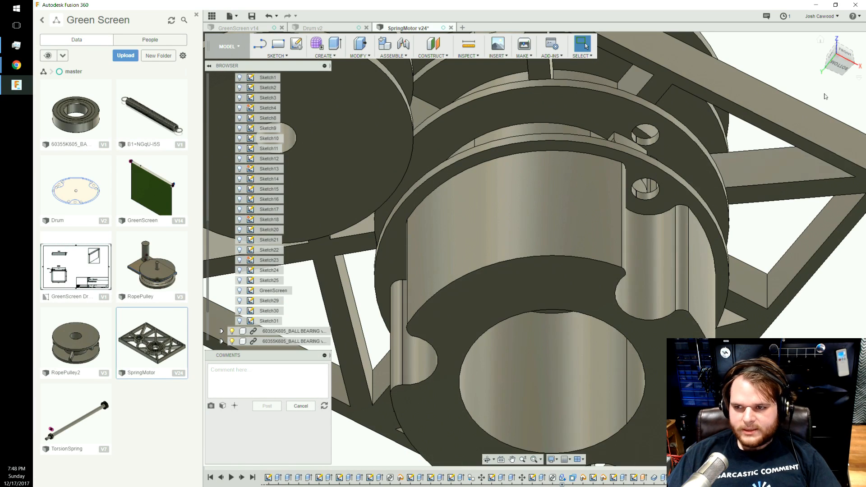
{"action": "mouse_move", "coordinate": [847, 66]}
{"action": "left_mouse_down"}
{"action": "mouse_move", "coordinate": [817, 95]}
{"action": "mouse_move", "coordinate": [812, 23]}
{"action": "mouse_move", "coordinate": [828, 84]}
{"action": "mouse_move", "coordinate": [841, 90]}
{"action": "left_mouse_up"}
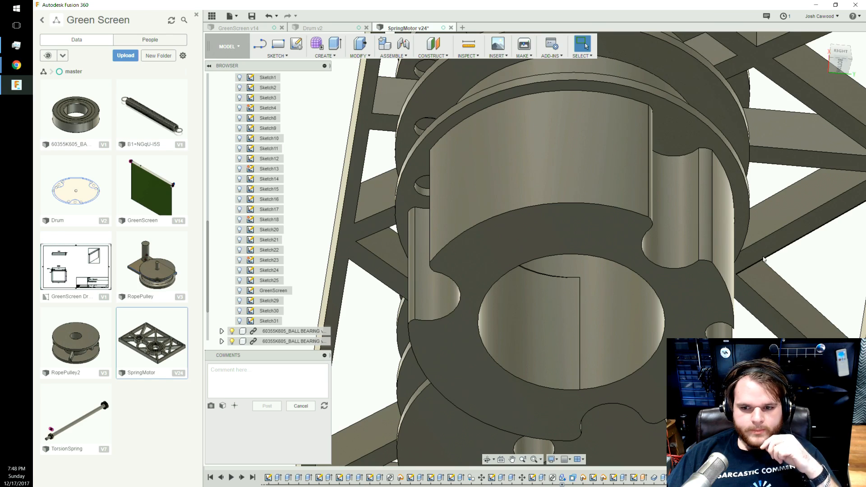
{"action": "mouse_move", "coordinate": [534, 248]}
{"action": "middle_mouse_down", "text": "shift"}
{"action": "mouse_move", "coordinate": [534, 176]}
{"action": "mouse_move", "coordinate": [677, 194]}
{"action": "middle_mouse_up", "text": "shift"}
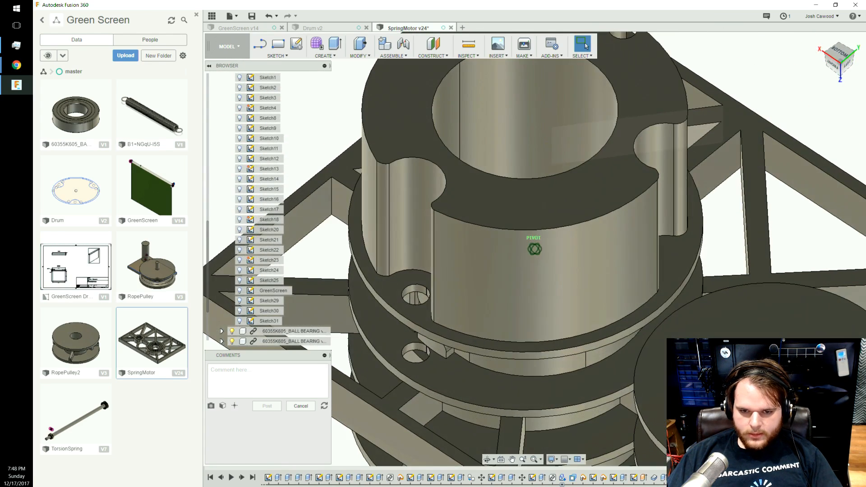
{"action": "scroll", "coordinate": [629, 210], "scroll_direction": "up", "scroll_amount": 4}
{"action": "scroll", "coordinate": [631, 212], "scroll_direction": "down", "scroll_amount": 3}
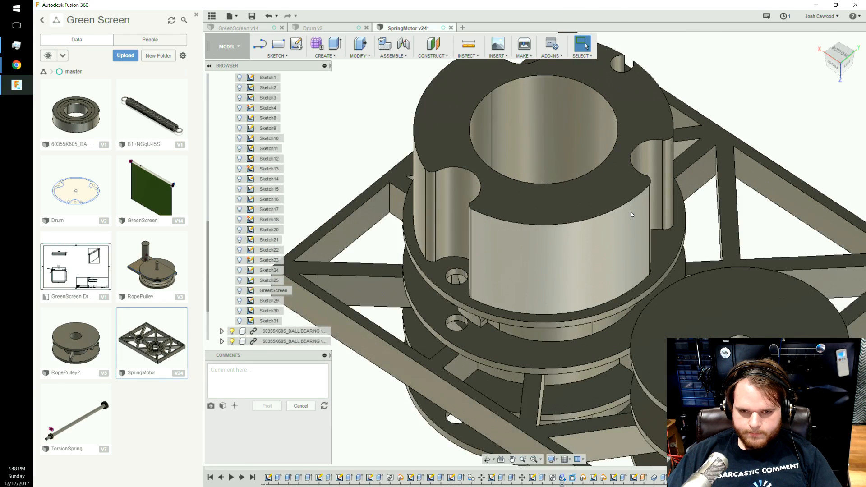
{"action": "left_click", "coordinate": [597, 219]}
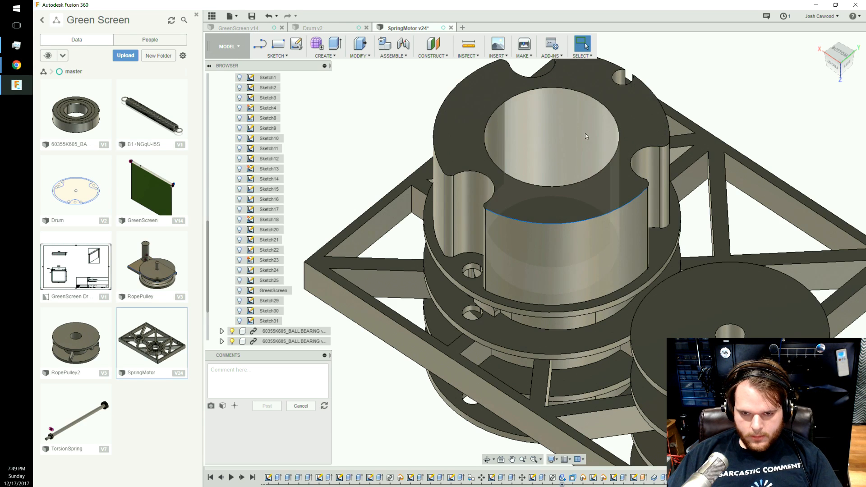
{"action": "left_click", "coordinate": [567, 200]}
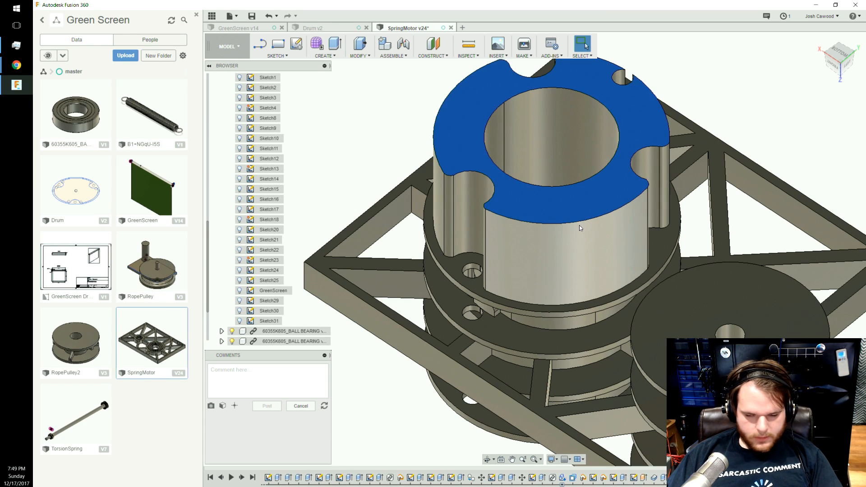
{"action": "key", "text": "c"}
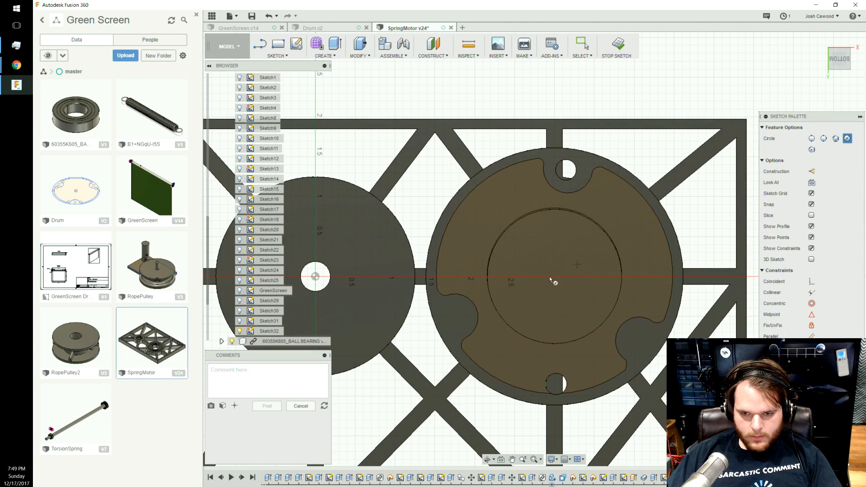
Copy the complete drum profile from the Drum v2 document and paste it into the new SpringMotor sketch.
{"action": "left_click", "coordinate": [316, 28]}
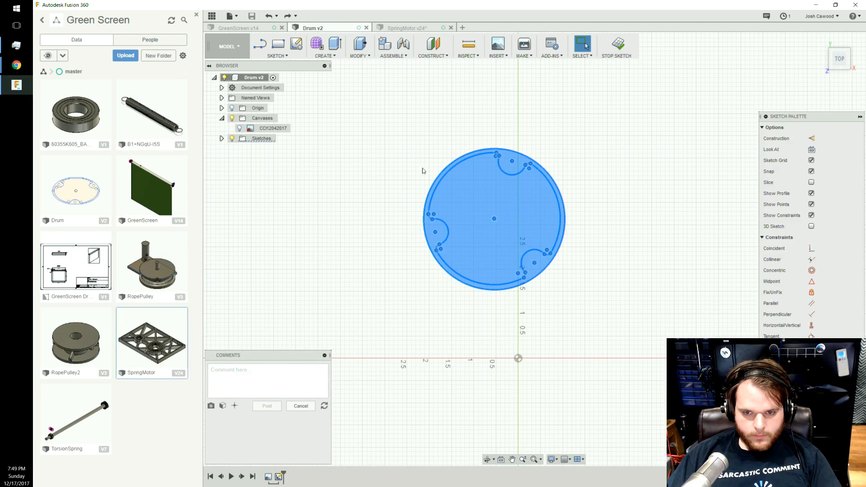
{"action": "key", "text": "ctrl+c"}
{"action": "left_click", "coordinate": [407, 28]}
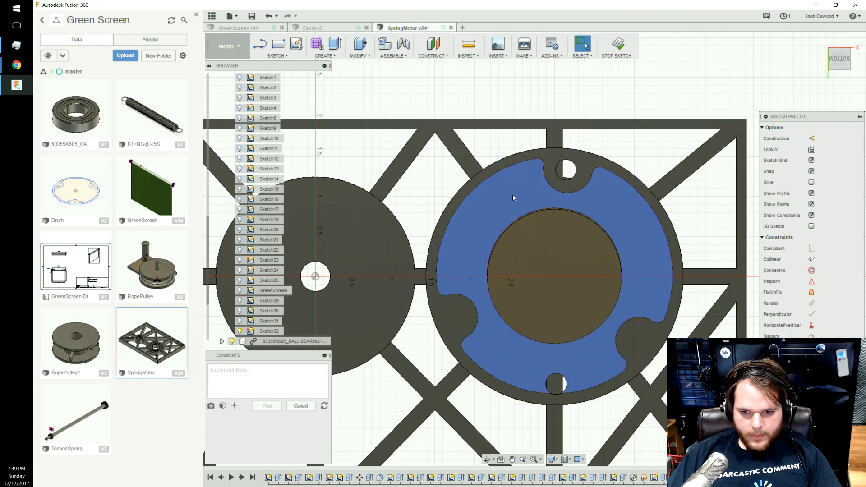
{"action": "key", "text": "ctrl+v"}
Move the pasted drum profile point to point from its own center to the large pulley's center.
{"action": "scroll", "coordinate": [441, 170], "scroll_direction": "down", "scroll_amount": 2}
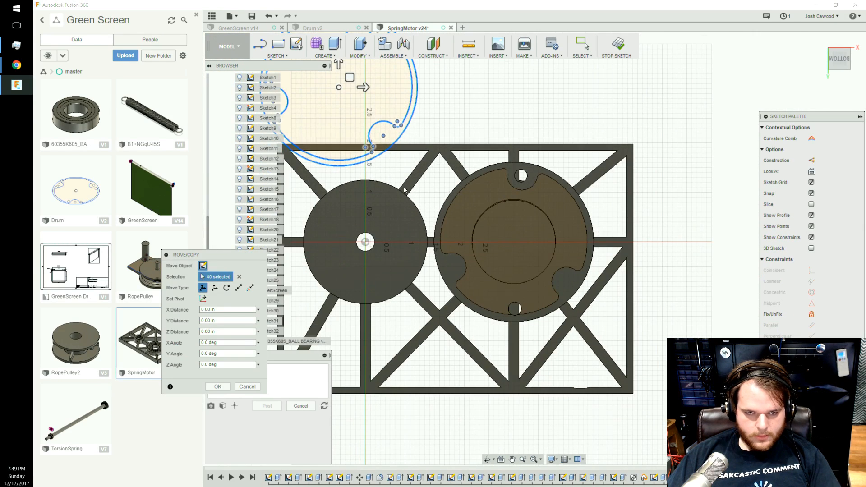
{"action": "scroll", "coordinate": [433, 181], "scroll_direction": "down", "scroll_amount": 2}
{"action": "left_click", "coordinate": [238, 288]}
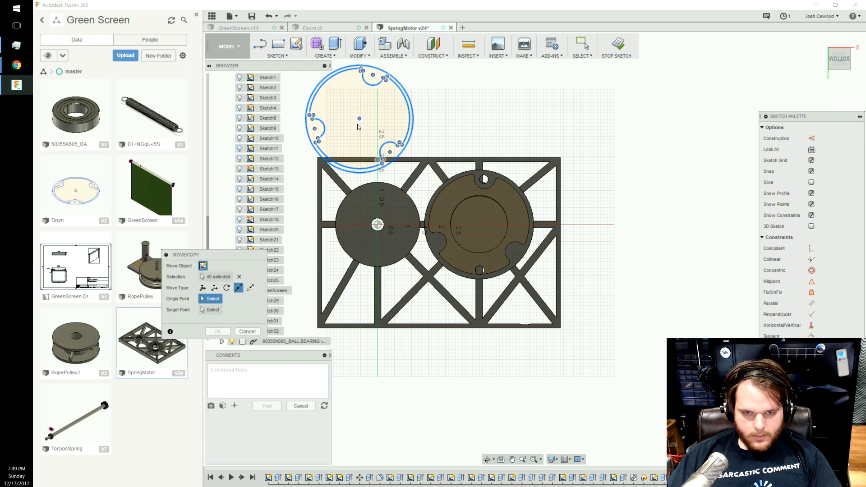
{"action": "left_click", "coordinate": [359, 118]}
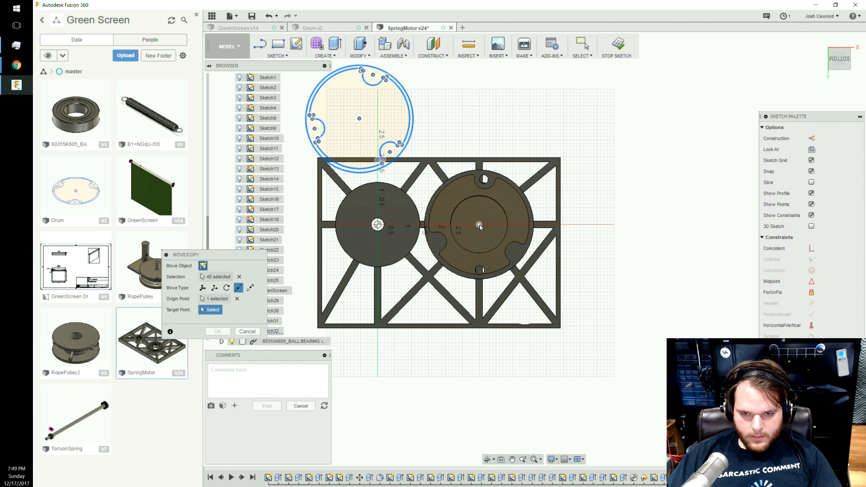
{"action": "left_click", "coordinate": [480, 226]}
{"action": "scroll", "coordinate": [489, 224], "scroll_direction": "up", "scroll_amount": 1}
{"action": "scroll", "coordinate": [489, 224], "scroll_direction": "down", "scroll_amount": 2}
{"action": "scroll", "coordinate": [488, 224], "scroll_direction": "up", "scroll_amount": 5}
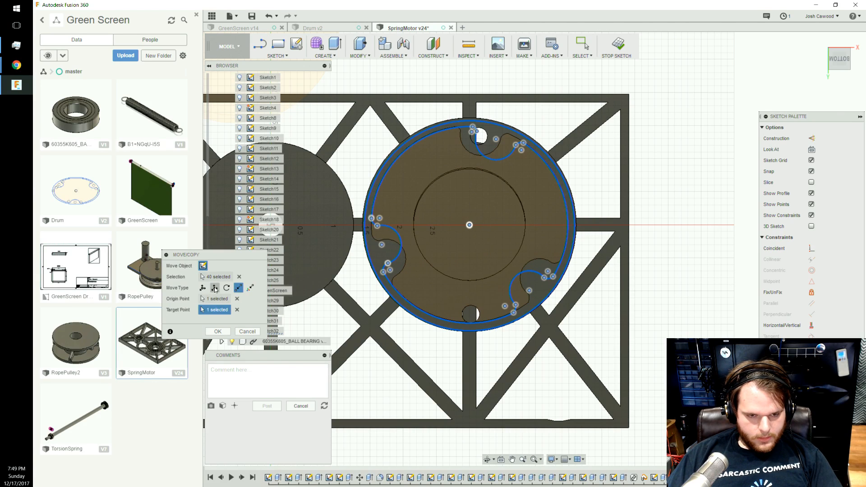
Try to rotate the pasted drum profile 10 degrees about the large pulley's center with a free move.
{"action": "left_click", "coordinate": [227, 288]}
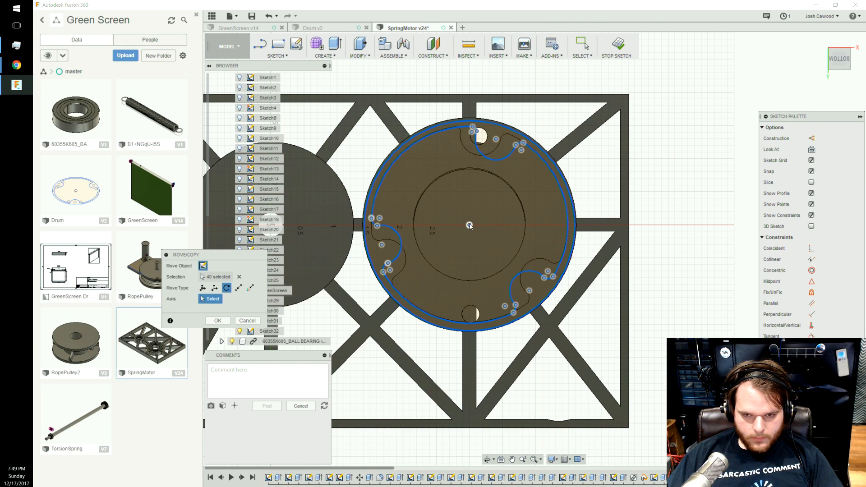
{"action": "left_click", "coordinate": [203, 288]}
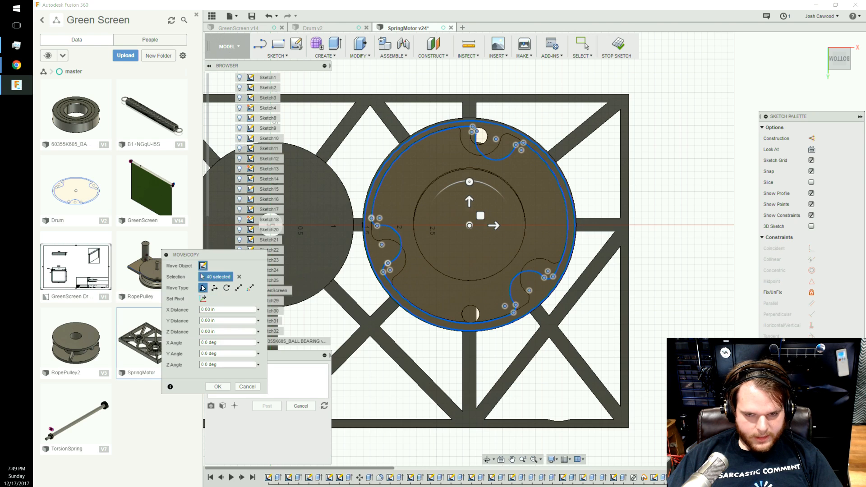
{"action": "left_click_drag", "start_coordinate": [467, 181], "coordinate": [460, 181]}
{"action": "scroll", "coordinate": [503, 136], "scroll_direction": "up", "scroll_amount": 5}
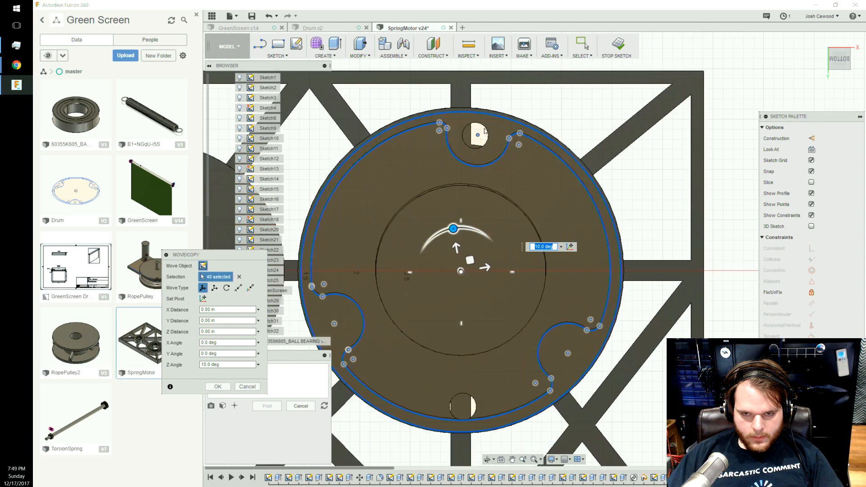
{"action": "key", "text": "Return"}
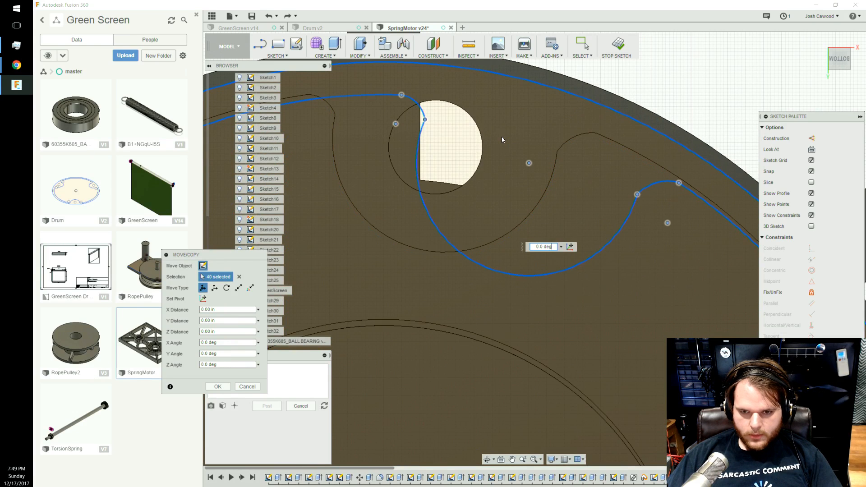
{"action": "scroll", "coordinate": [523, 162], "scroll_direction": "down", "scroll_amount": 6}
{"action": "left_click", "coordinate": [576, 227]}
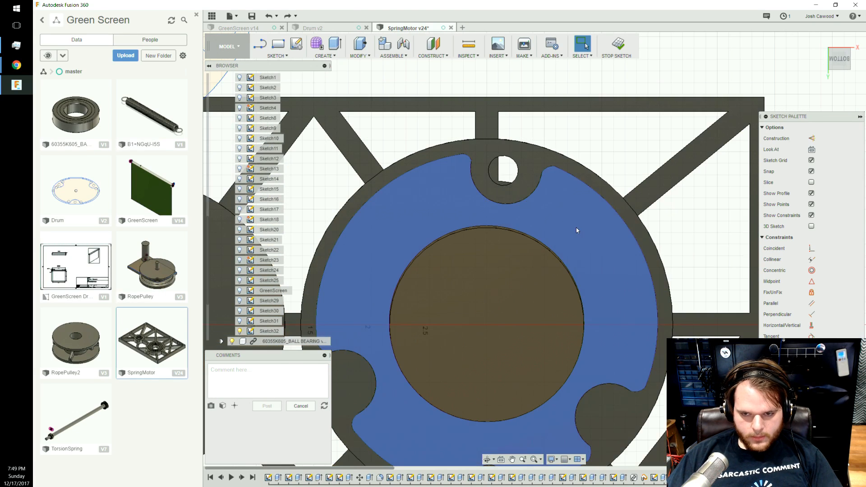
Show Sketch31 together with the sketch on the drum hub's end face.
{"action": "scroll", "coordinate": [565, 269], "scroll_direction": "down", "scroll_amount": 1}
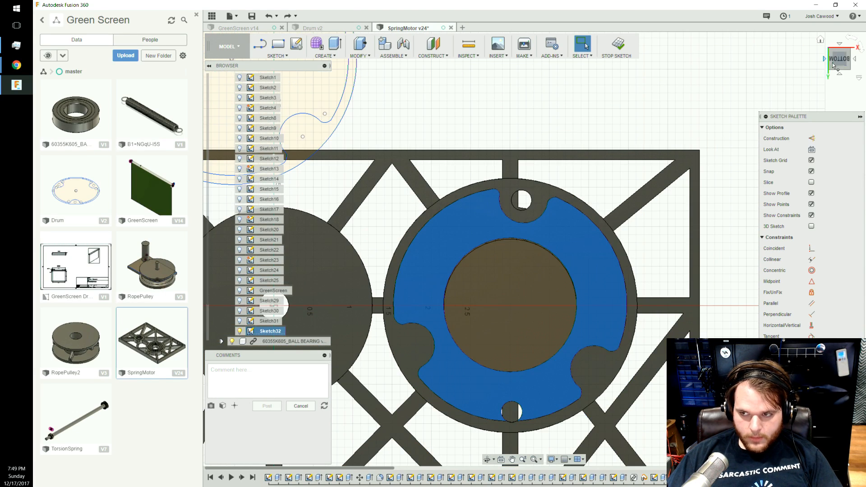
{"action": "middle_click_drag", "start_coordinate": [534, 248], "coordinate": [560, 172], "text": "shift"}
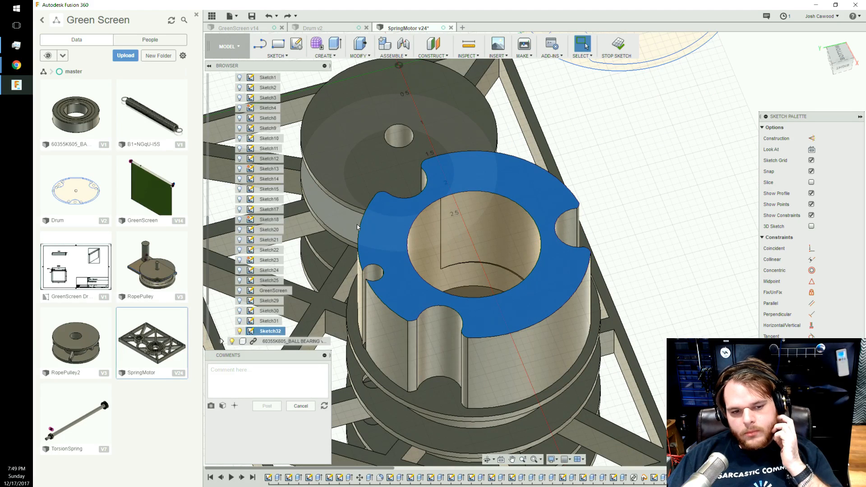
{"action": "left_click", "coordinate": [272, 321]}
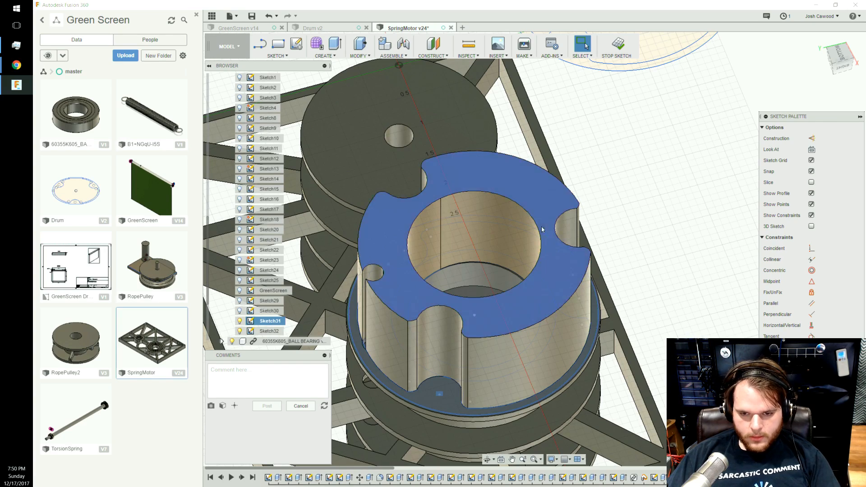
{"action": "mouse_move", "coordinate": [837, 68]}
{"action": "left_mouse_down"}
{"action": "mouse_move", "coordinate": [830, 53]}
{"action": "mouse_move", "coordinate": [834, 71]}
{"action": "left_mouse_up"}
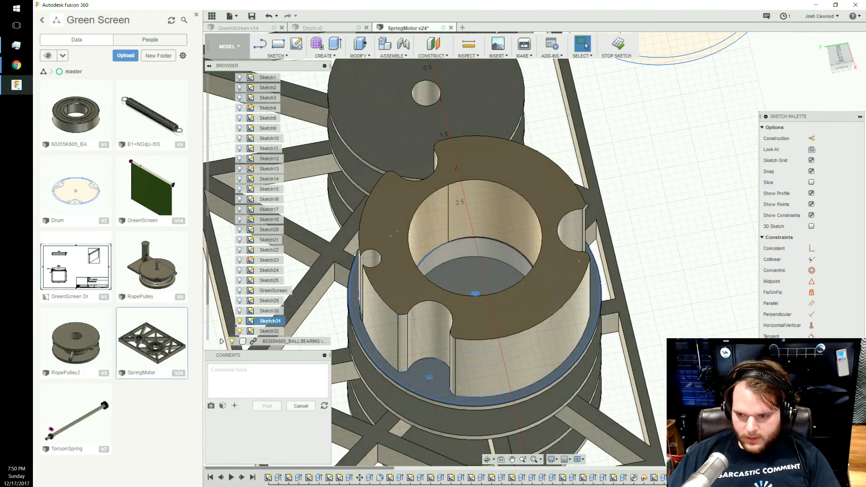
Finish the current sketch and delete Sketch32 with the pasted drum profile.
{"action": "left_click", "coordinate": [617, 45]}
{"action": "left_click", "coordinate": [280, 332]}
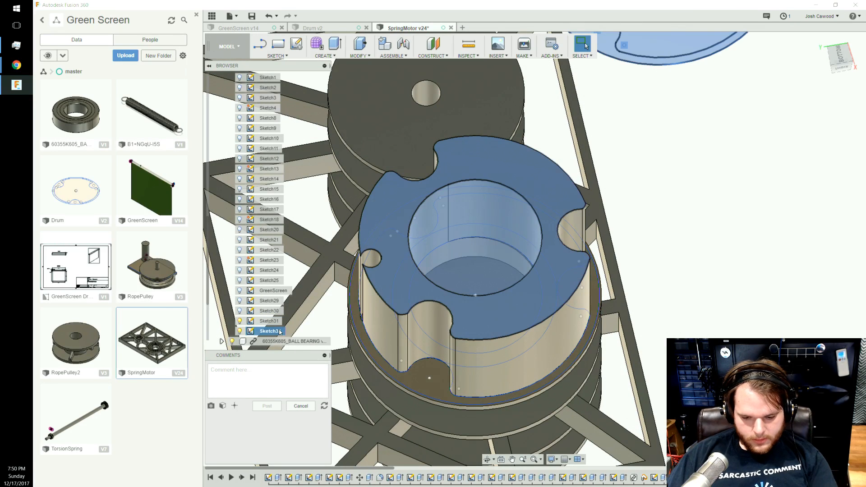
{"action": "key", "text": "Delete"}
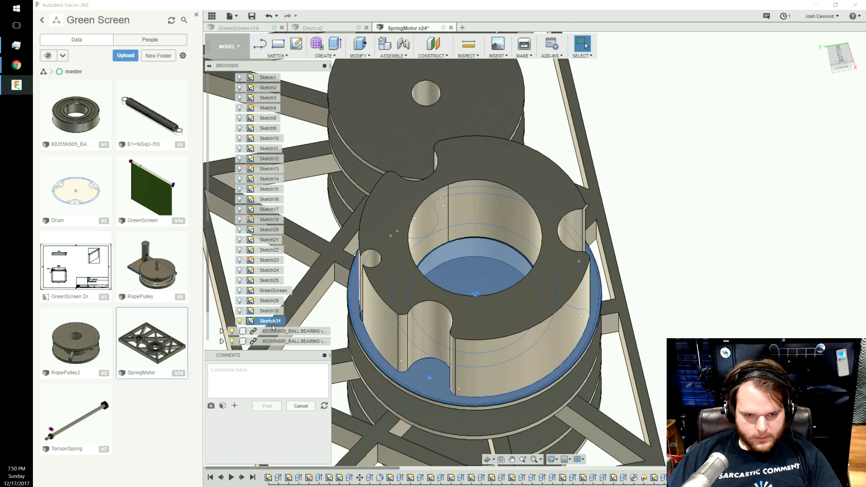
{"action": "right_click", "coordinate": [280, 322]}
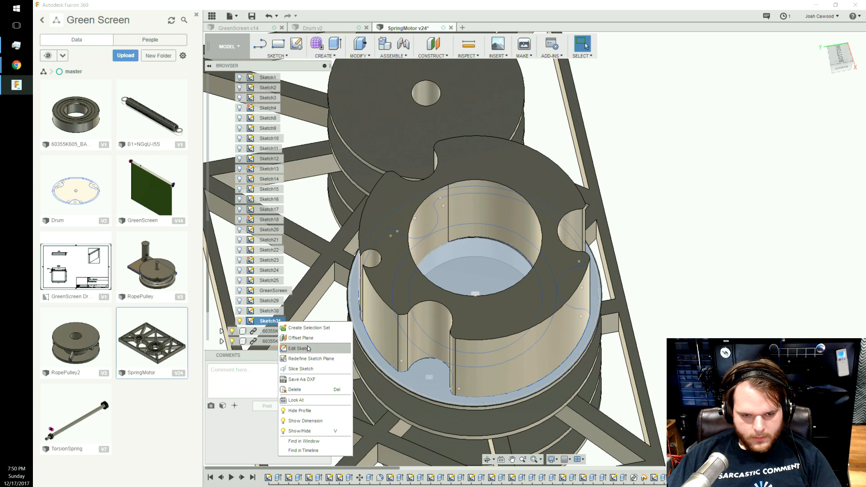
{"action": "left_click", "coordinate": [733, 246]}
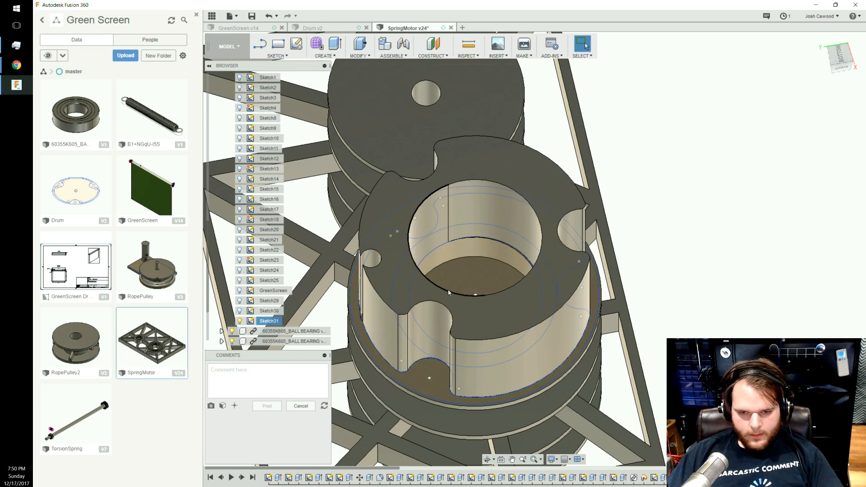
{"action": "left_click", "coordinate": [517, 324]}
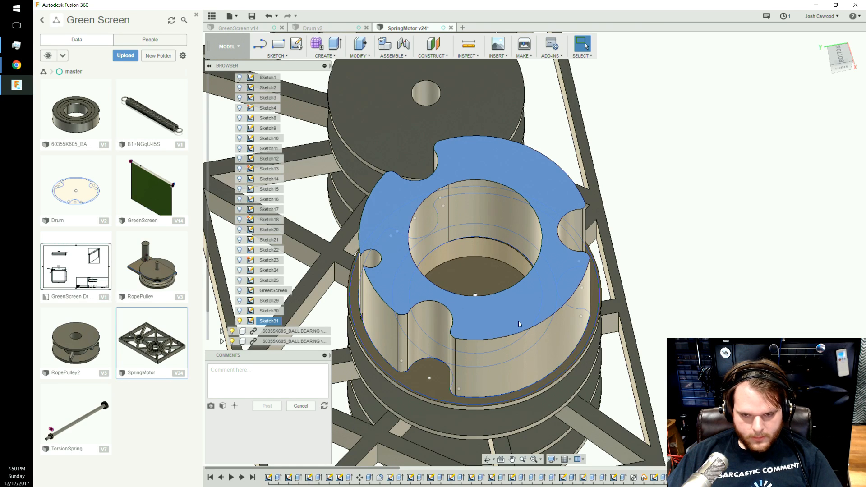
{"action": "left_click", "coordinate": [524, 321]}
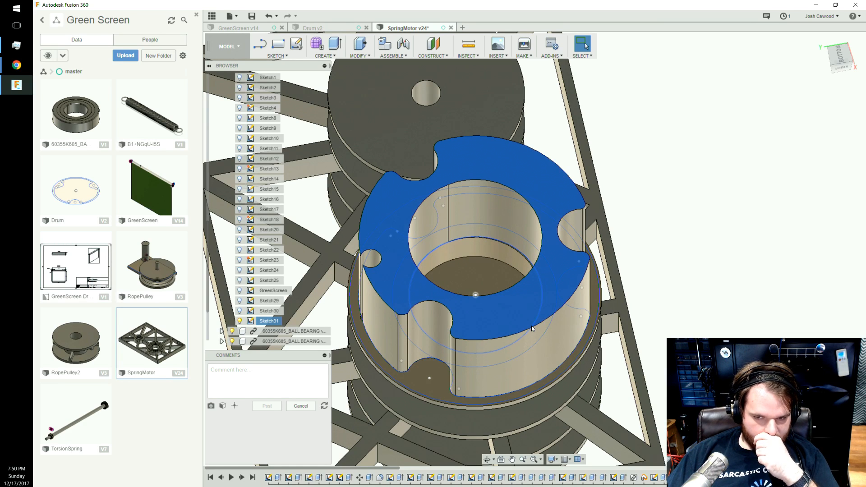
Start a Draft on the drum hub's outer curved side face.
{"action": "left_click", "coordinate": [538, 350]}
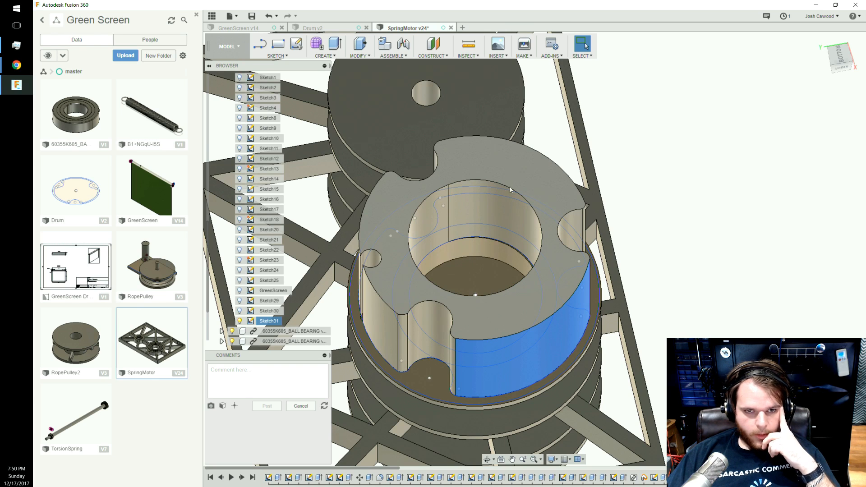
{"action": "left_click", "coordinate": [367, 56]}
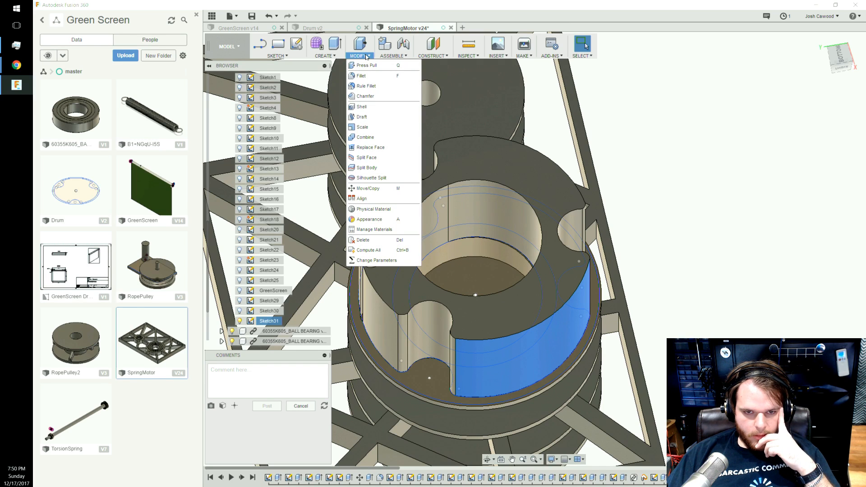
{"action": "left_click", "coordinate": [363, 116]}
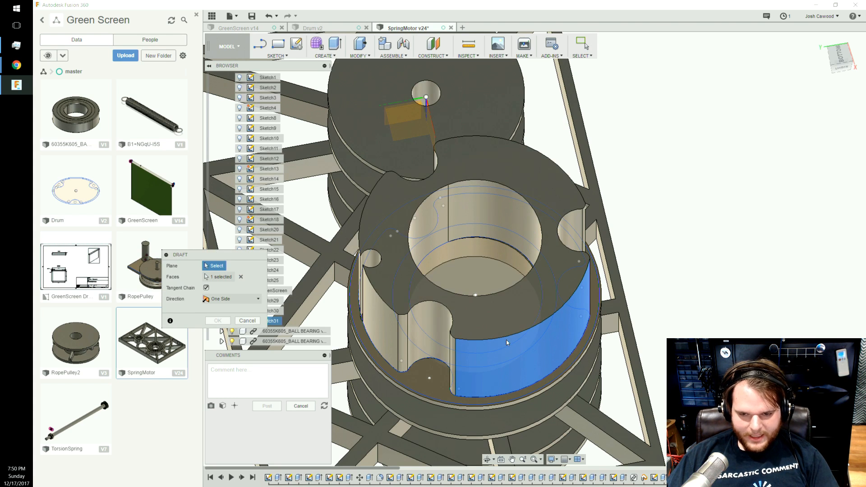
Try the round floor inside the hub's bore as the draft plane, and clear the plane and face selections.
{"action": "scroll", "coordinate": [439, 329], "scroll_direction": "up", "scroll_amount": 2}
{"action": "scroll", "coordinate": [439, 323], "scroll_direction": "up", "scroll_amount": 2}
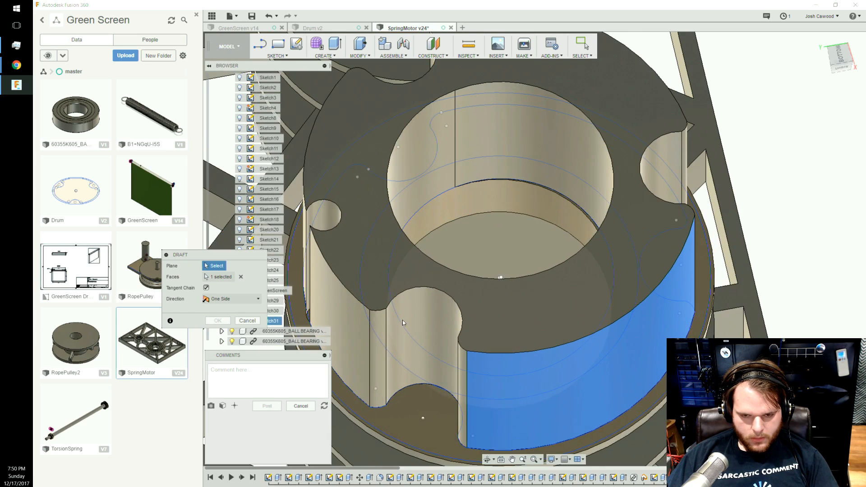
{"action": "left_click", "coordinate": [477, 329]}
{"action": "middle_click_drag", "start_coordinate": [438, 377], "coordinate": [720, 189], "text": "shift"}
{"action": "left_click", "coordinate": [833, 56]}
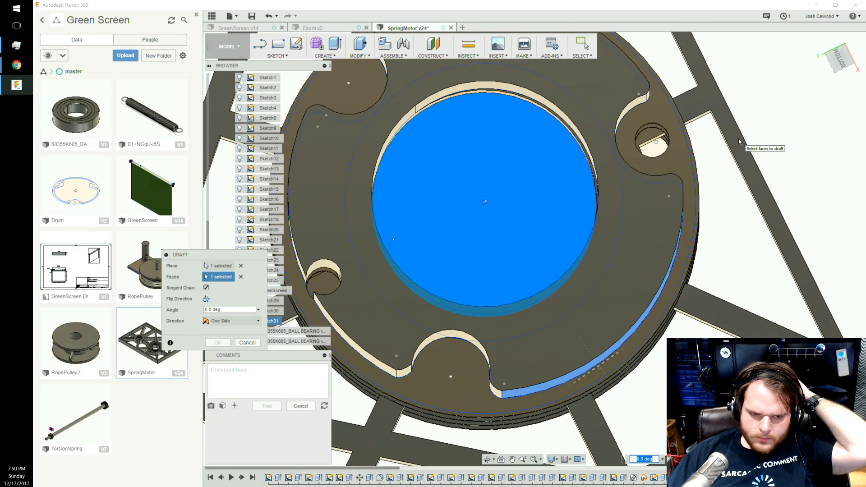
{"action": "left_click", "coordinate": [844, 66]}
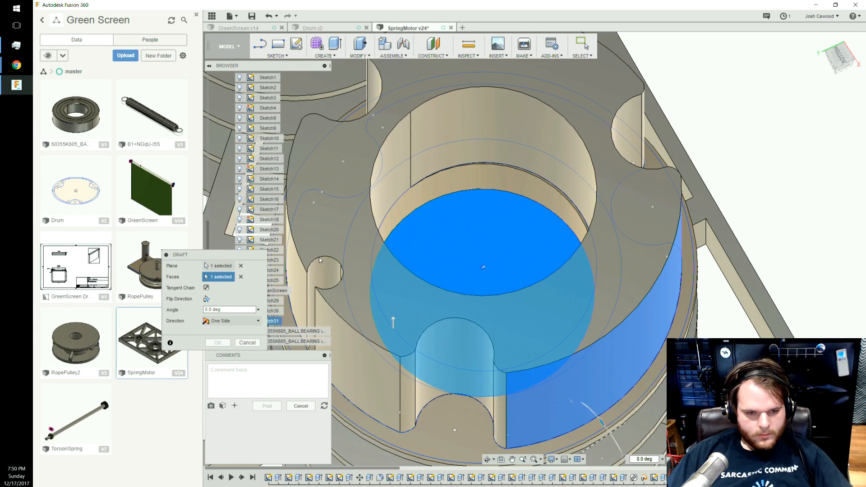
{"action": "left_click", "coordinate": [241, 266]}
{"action": "left_click", "coordinate": [241, 276]}
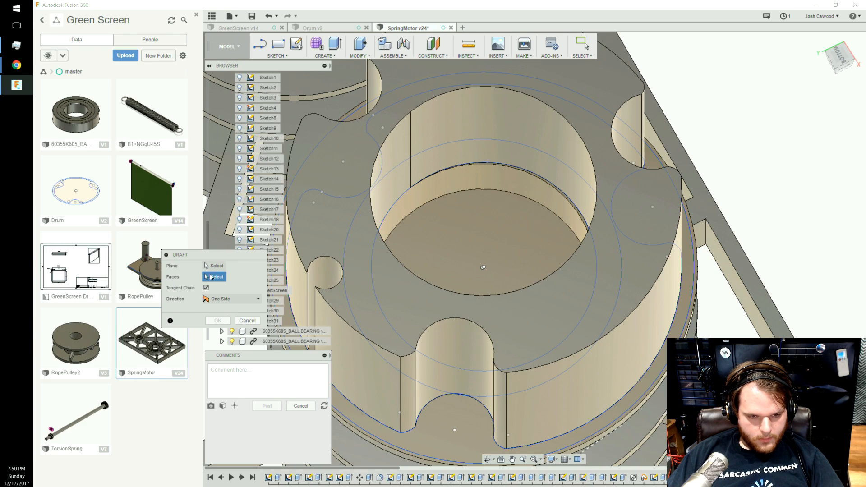
Select the outer side faces and the large notch faces all around the drum hub as the faces to draft.
{"action": "left_click", "coordinate": [584, 389]}
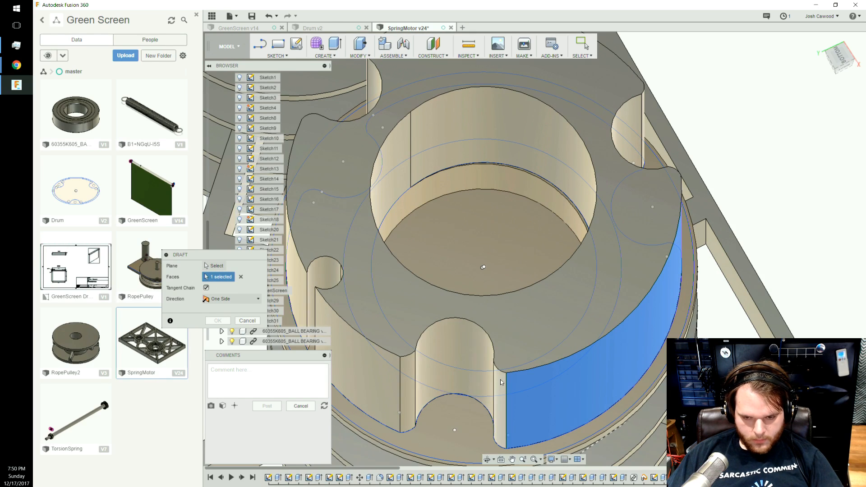
{"action": "left_click", "coordinate": [465, 352]}
{"action": "left_click", "coordinate": [398, 376]}
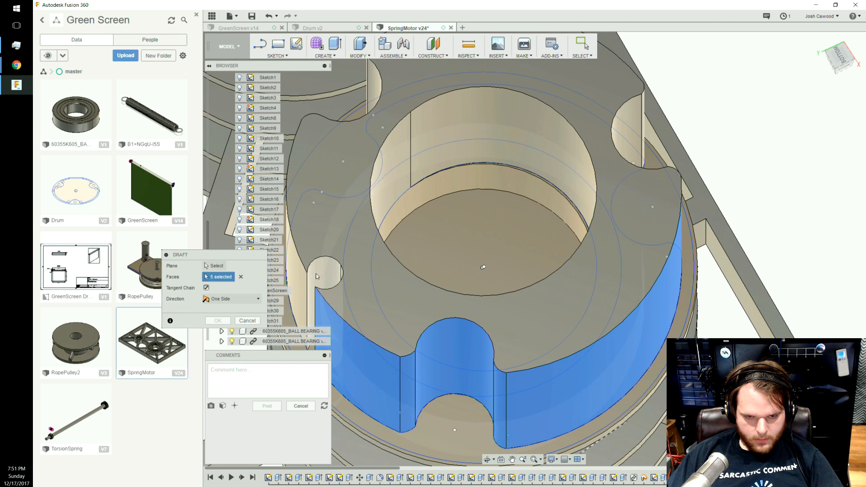
{"action": "left_click", "coordinate": [298, 262]}
{"action": "mouse_move", "coordinate": [836, 62]}
{"action": "left_mouse_down"}
{"action": "mouse_move", "coordinate": [812, 83]}
{"action": "mouse_move", "coordinate": [783, 68]}
{"action": "left_mouse_up"}
{"action": "left_click", "coordinate": [636, 349]}
{"action": "left_click", "coordinate": [573, 377]}
{"action": "left_click", "coordinate": [663, 377]}
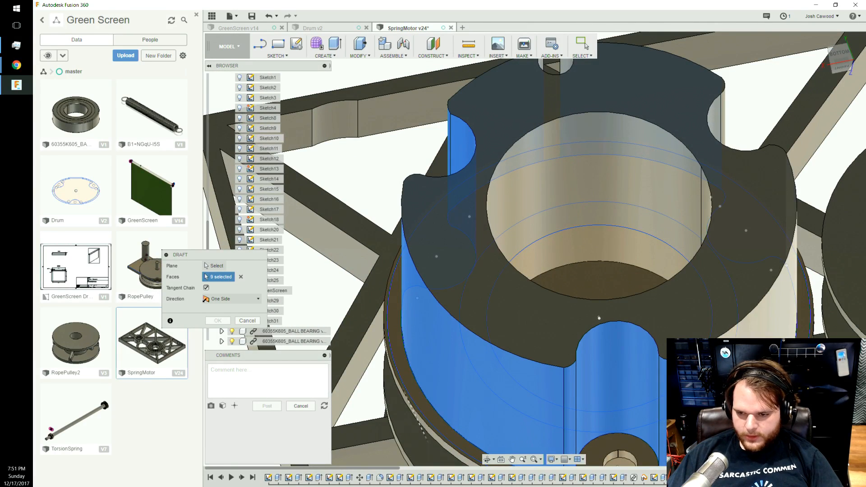
{"action": "left_click", "coordinate": [762, 311]}
{"action": "left_click", "coordinate": [844, 58]}
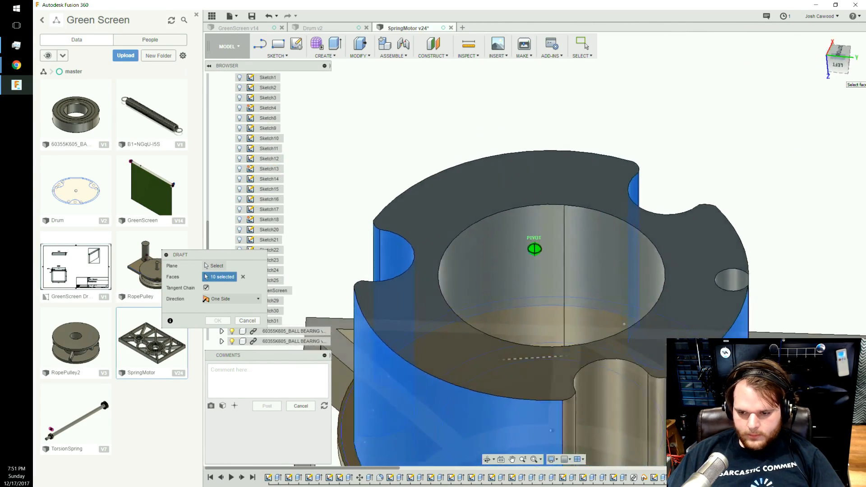
{"action": "left_click", "coordinate": [535, 381]}
{"action": "left_click", "coordinate": [486, 398]}
{"action": "left_click", "coordinate": [576, 402]}
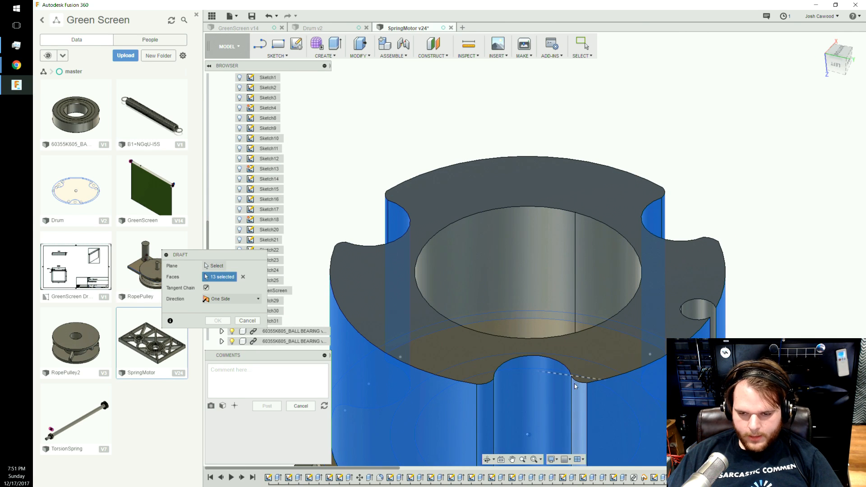
Try the hub's flat notched end face as the draft plane, with the direction flipped and an angle of -10 deg.
{"action": "left_click", "coordinate": [215, 266]}
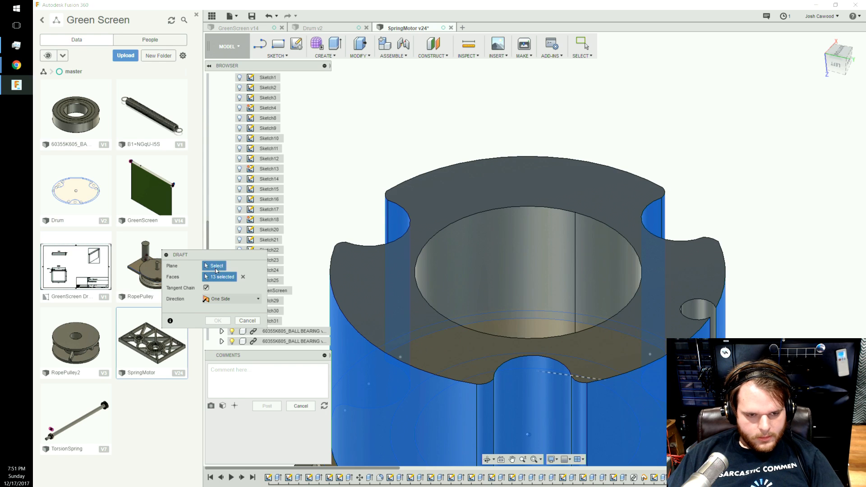
{"action": "left_click", "coordinate": [470, 344]}
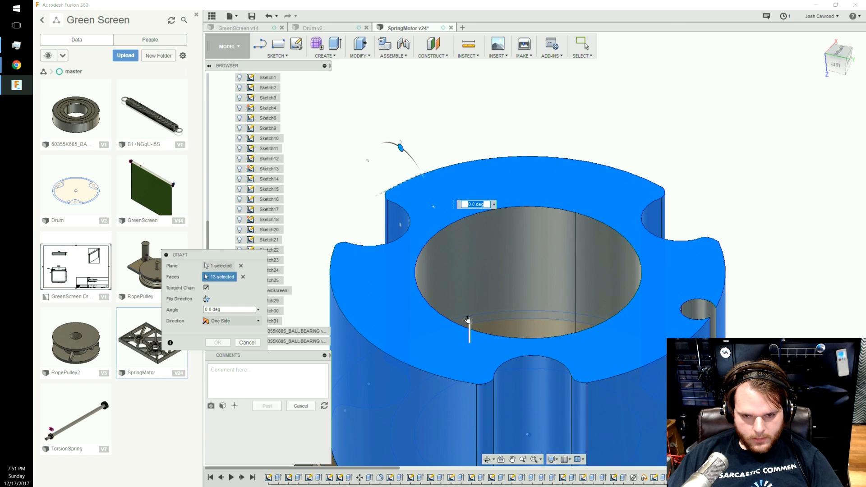
{"action": "left_click", "coordinate": [471, 323]}
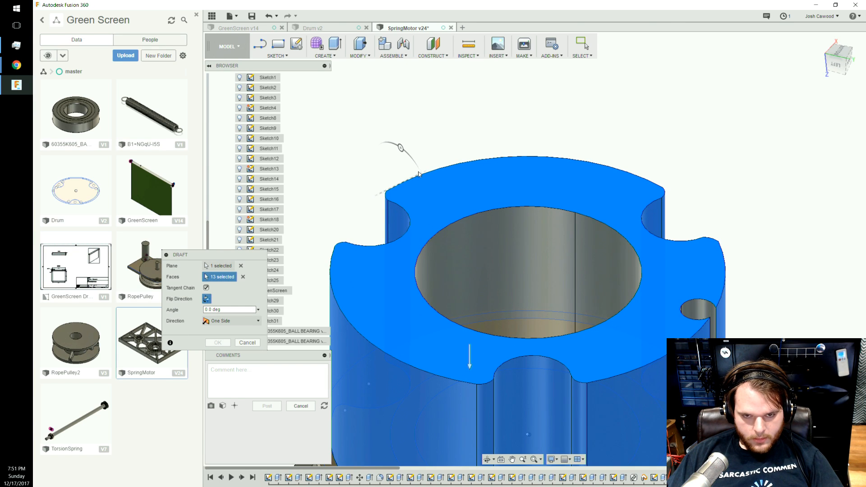
{"action": "mouse_move", "coordinate": [401, 148]}
{"action": "left_mouse_down"}
{"action": "mouse_move", "coordinate": [415, 166]}
{"action": "mouse_move", "coordinate": [389, 141]}
{"action": "mouse_move", "coordinate": [406, 152]}
{"action": "left_mouse_up"}
{"action": "scroll", "coordinate": [454, 294], "scroll_direction": "down", "scroll_amount": 3}
{"action": "scroll", "coordinate": [475, 263], "scroll_direction": "up", "scroll_amount": 6}
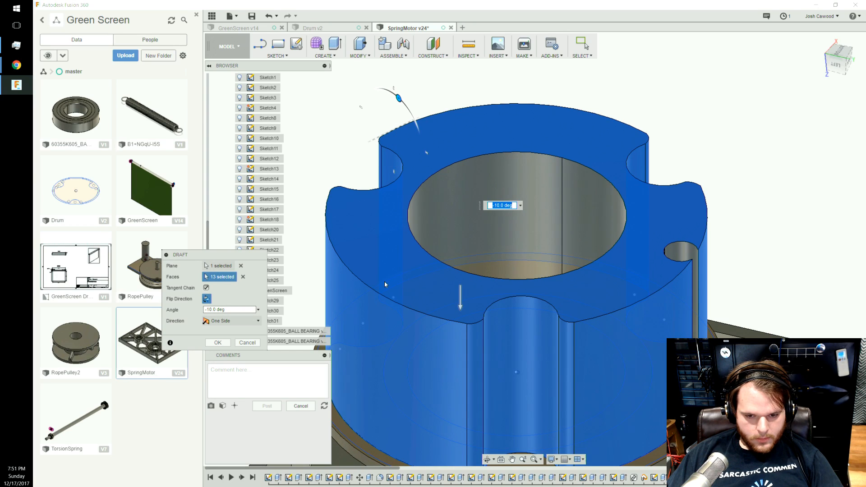
Try the round floor inside the hub's bore as the draft plane with the direction flipped, and cancel the Draft.
{"action": "left_click", "coordinate": [241, 266]}
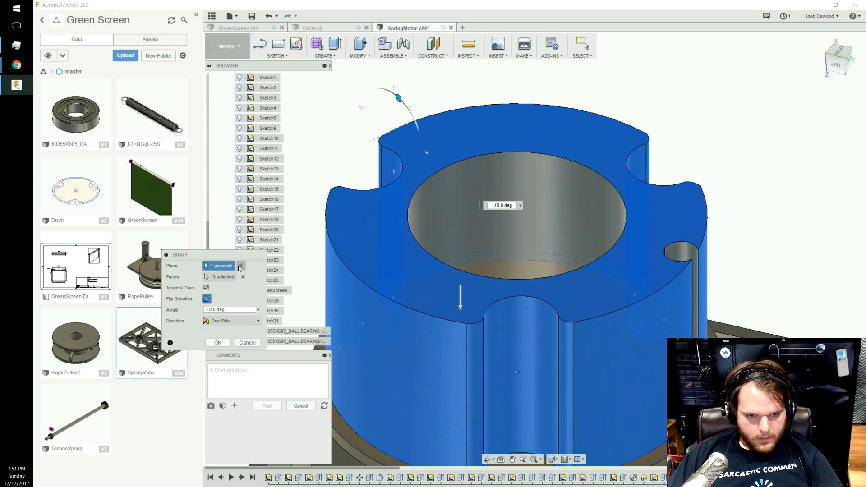
{"action": "left_click", "coordinate": [841, 54]}
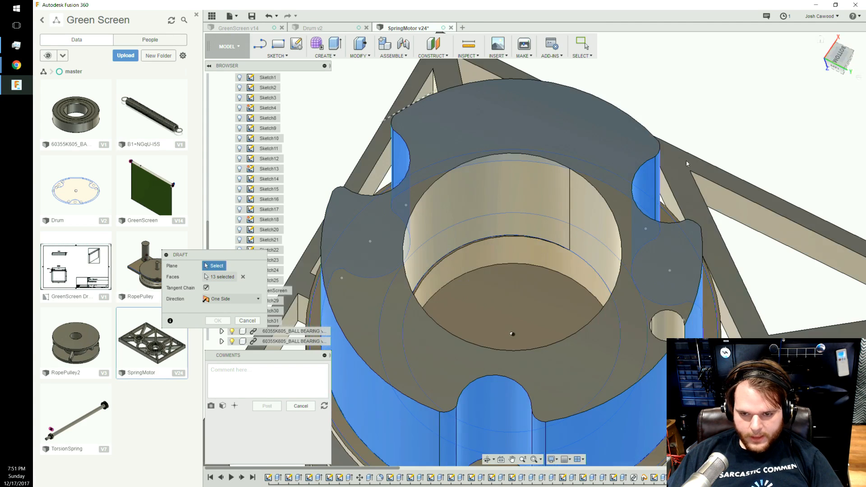
{"action": "left_click", "coordinate": [522, 298]}
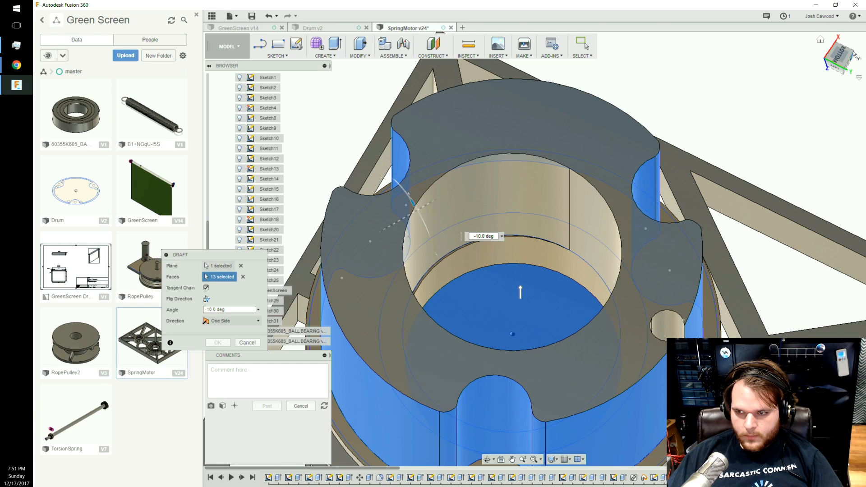
{"action": "middle_click_drag", "start_coordinate": [523, 255], "coordinate": [534, 246], "text": "shift"}
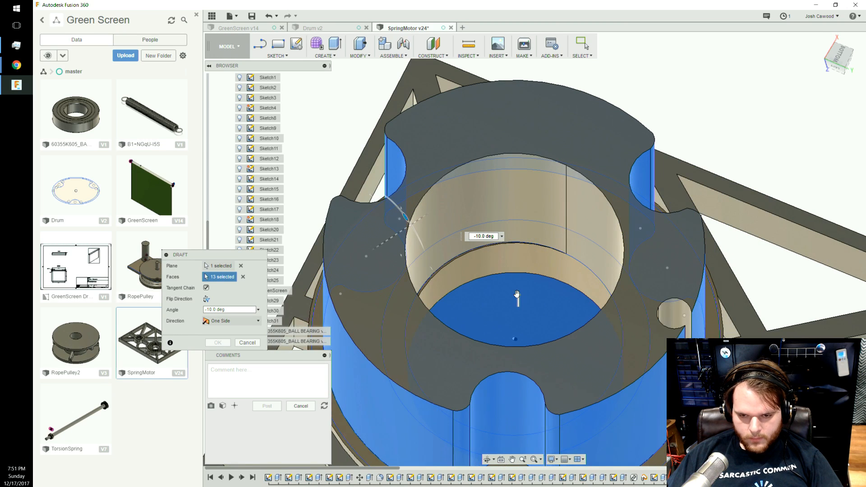
{"action": "left_click", "coordinate": [532, 301]}
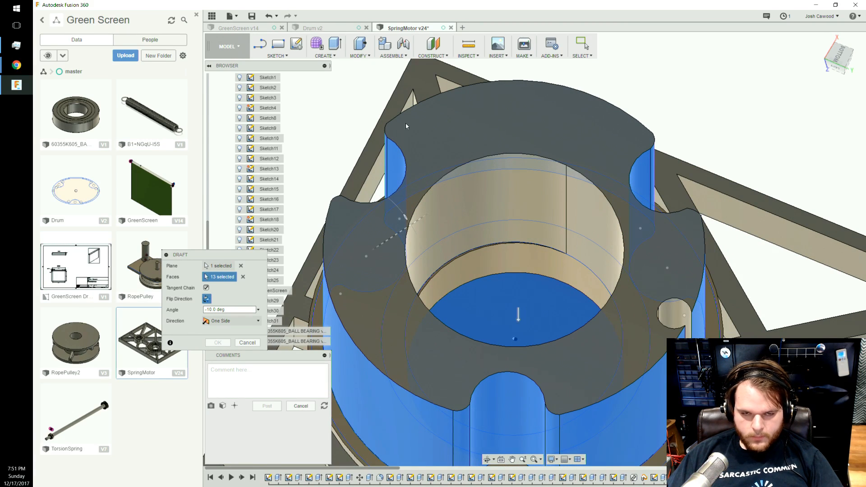
{"action": "left_click", "coordinate": [359, 54]}
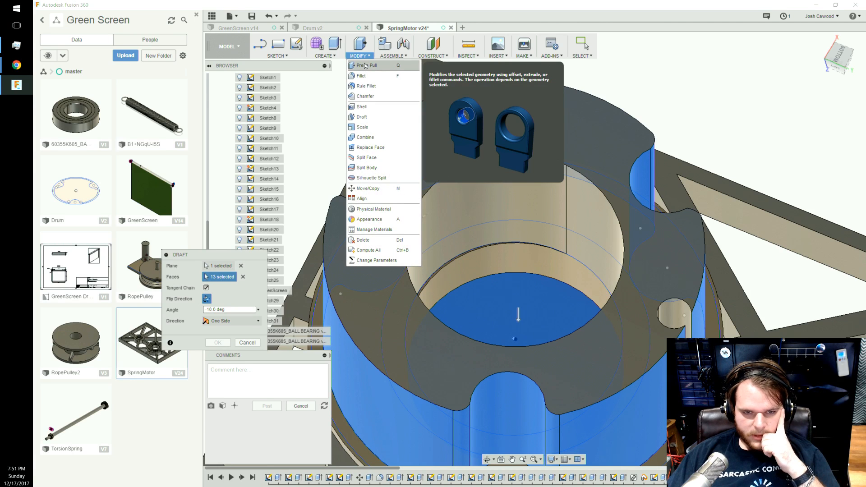
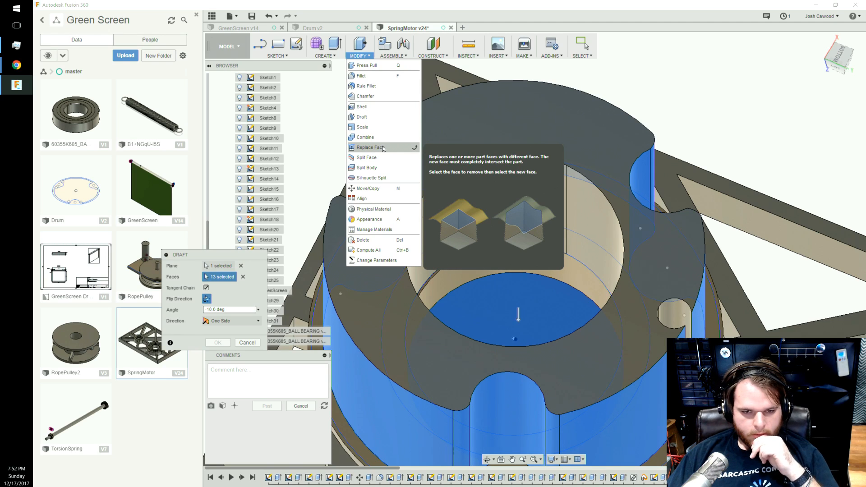
{"action": "left_click", "coordinate": [334, 55]}
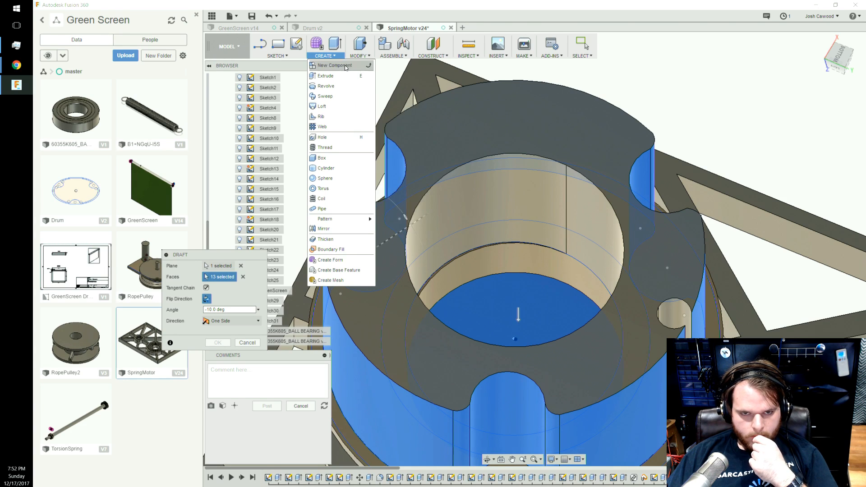
{"action": "left_click", "coordinate": [368, 56]}
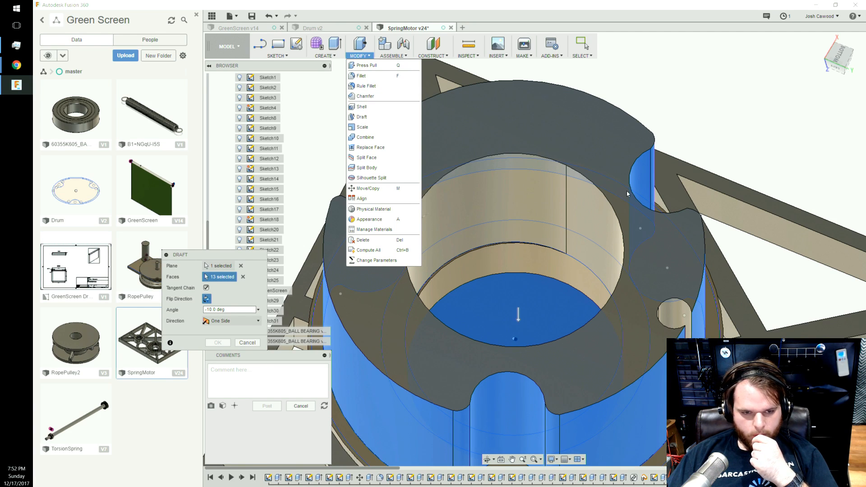
{"action": "left_click", "coordinate": [248, 343]}
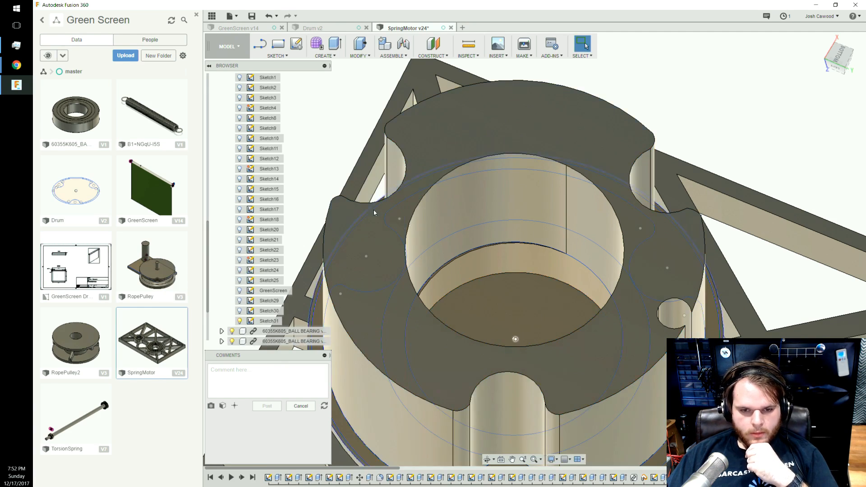
Try a 0.40 in equal-distance Chamfer on one outer edge of the hub's end face, and cancel it.
{"action": "left_click", "coordinate": [368, 53]}
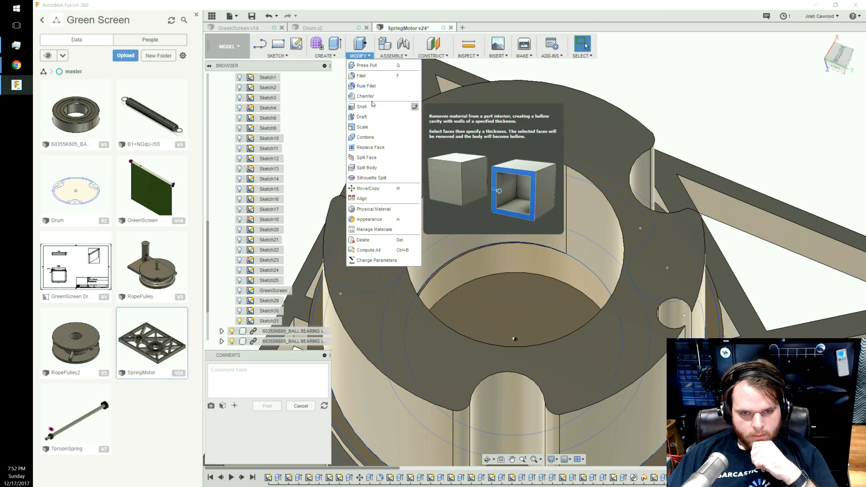
{"action": "left_click", "coordinate": [374, 97]}
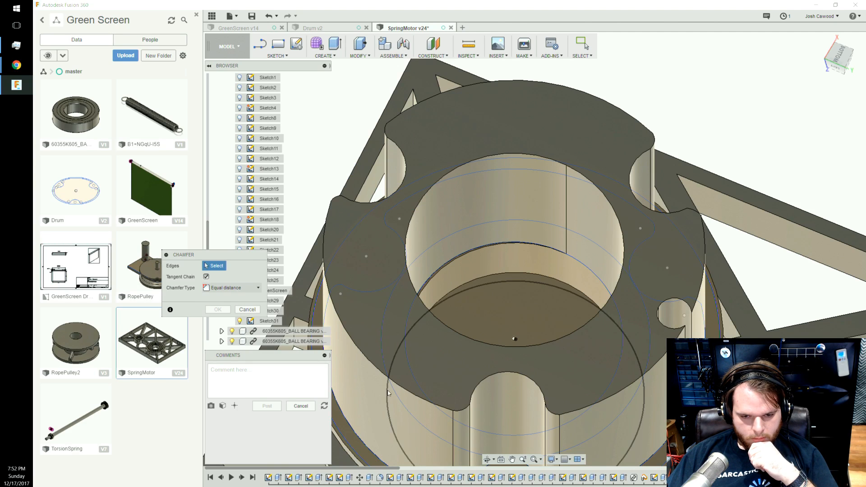
{"action": "left_click_drag", "start_coordinate": [834, 69], "coordinate": [842, 57]}
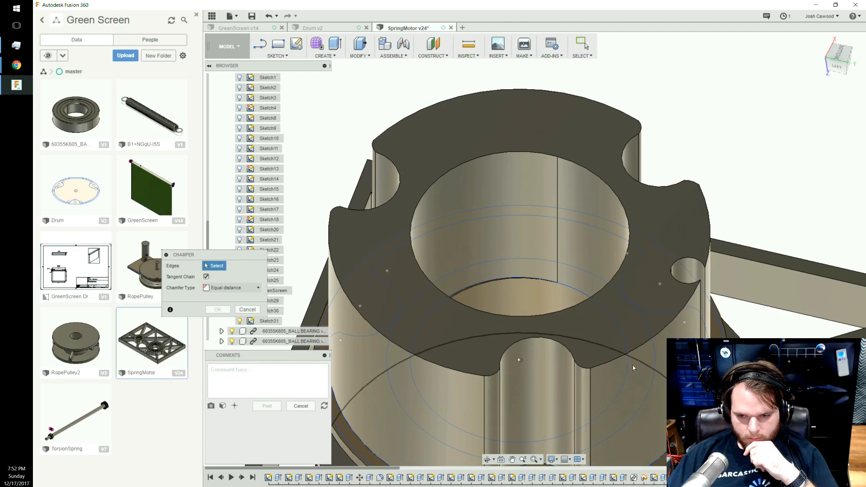
{"action": "left_click", "coordinate": [646, 344]}
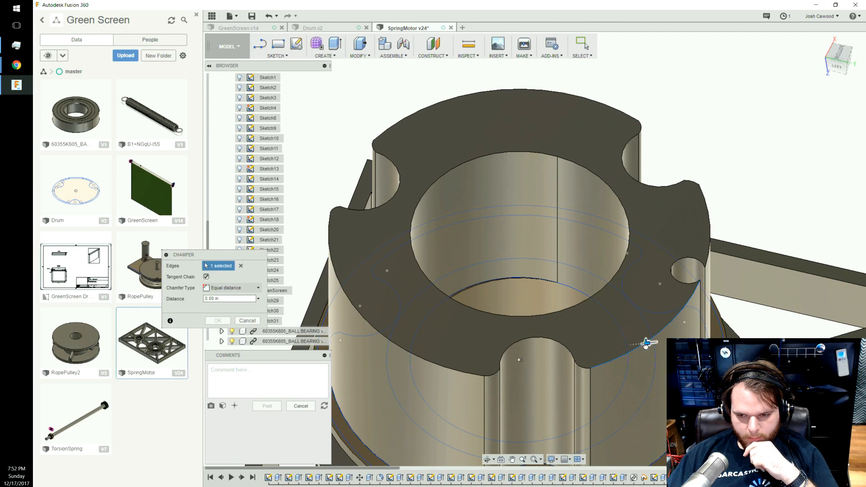
{"action": "left_click_drag", "start_coordinate": [643, 343], "coordinate": [627, 336]}
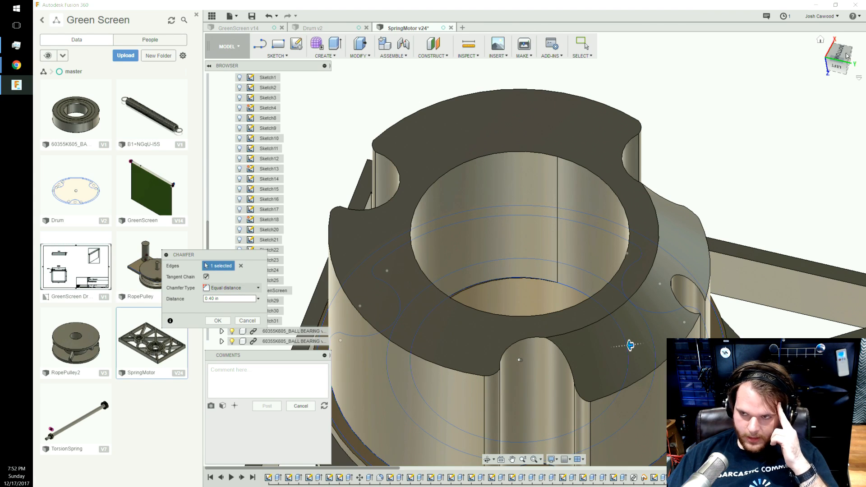
{"action": "left_click_drag", "start_coordinate": [838, 51], "coordinate": [845, 54]}
{"action": "mouse_move", "coordinate": [546, 360]}
{"action": "middle_mouse_down", "text": "shift"}
{"action": "mouse_move", "coordinate": [397, 290]}
{"action": "mouse_move", "coordinate": [343, 222]}
{"action": "mouse_move", "coordinate": [354, 174]}
{"action": "mouse_move", "coordinate": [482, 145]}
{"action": "mouse_move", "coordinate": [631, 83]}
{"action": "mouse_move", "coordinate": [648, 91]}
{"action": "mouse_move", "coordinate": [641, 87]}
{"action": "mouse_move", "coordinate": [340, 219]}
{"action": "mouse_move", "coordinate": [499, 300]}
{"action": "mouse_move", "coordinate": [593, 289]}
{"action": "mouse_move", "coordinate": [652, 269]}
{"action": "mouse_move", "coordinate": [722, 266]}
{"action": "mouse_move", "coordinate": [713, 271]}
{"action": "middle_mouse_up", "text": "shift"}
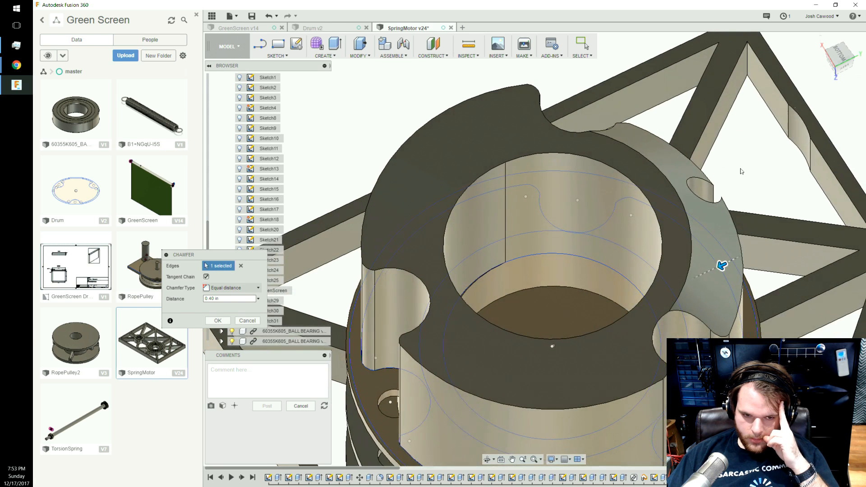
{"action": "left_click", "coordinate": [247, 288]}
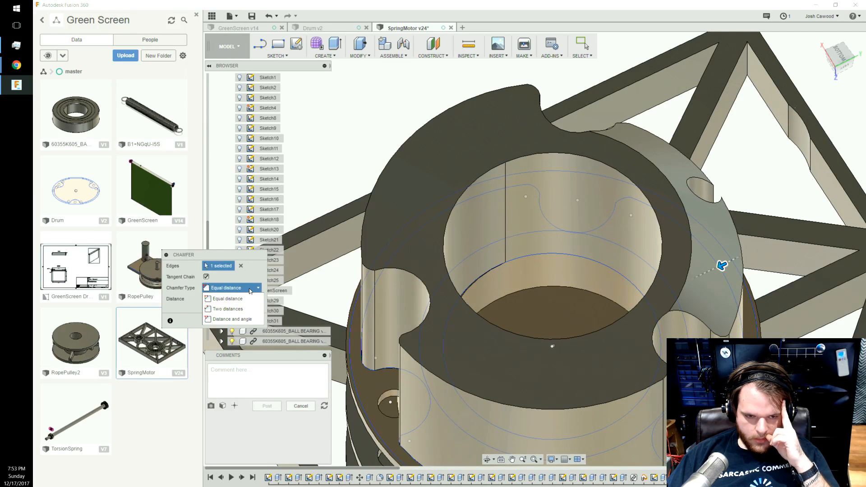
{"action": "left_click", "coordinate": [255, 290]}
{"action": "left_click", "coordinate": [247, 321]}
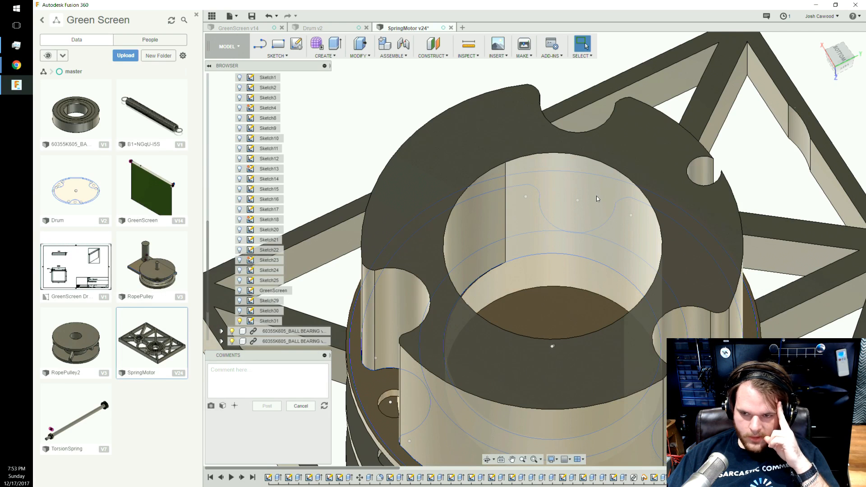
Start a sketch on the hub's notched end face and trace the right-hand large notch with a three-point arc.
{"action": "left_click", "coordinate": [364, 56]}
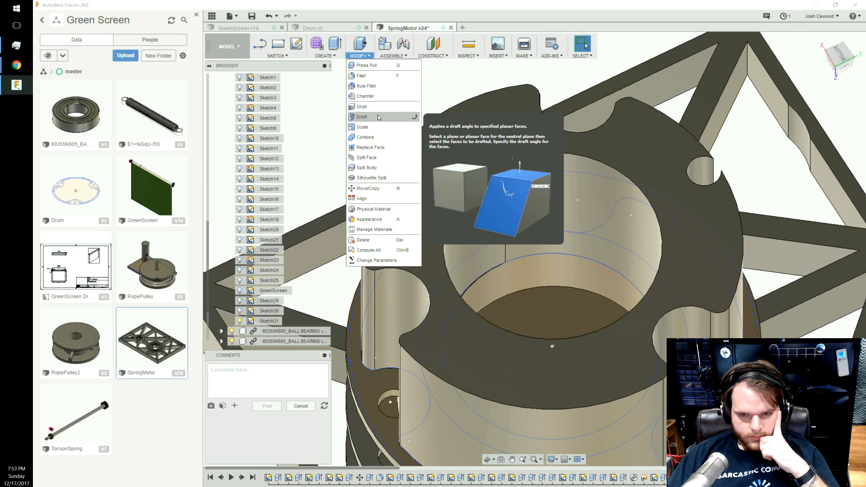
{"action": "left_click", "coordinate": [722, 237]}
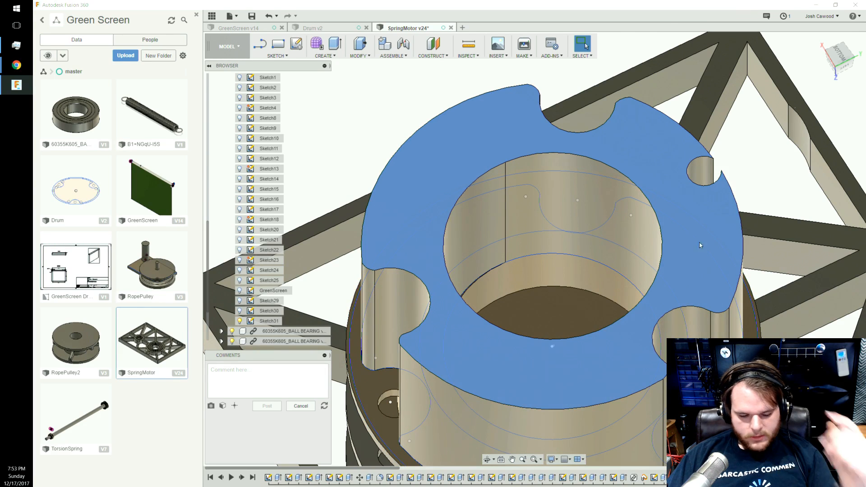
{"action": "left_click", "coordinate": [700, 247]}
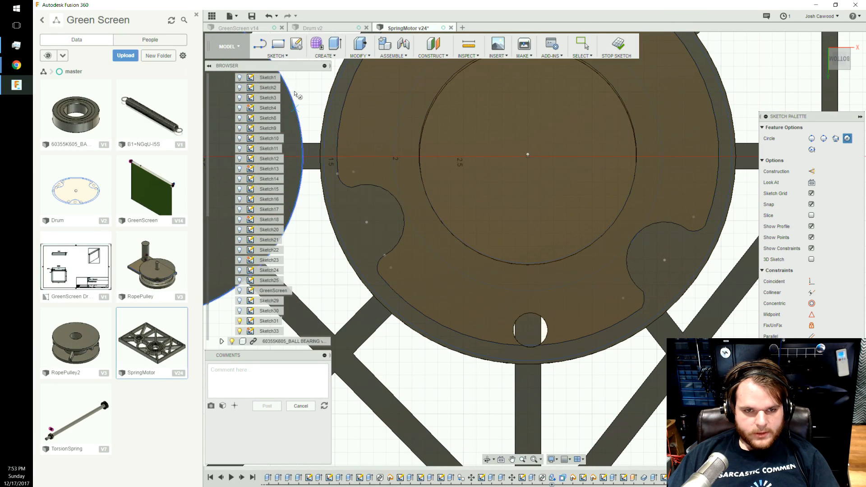
{"action": "left_click", "coordinate": [286, 57]}
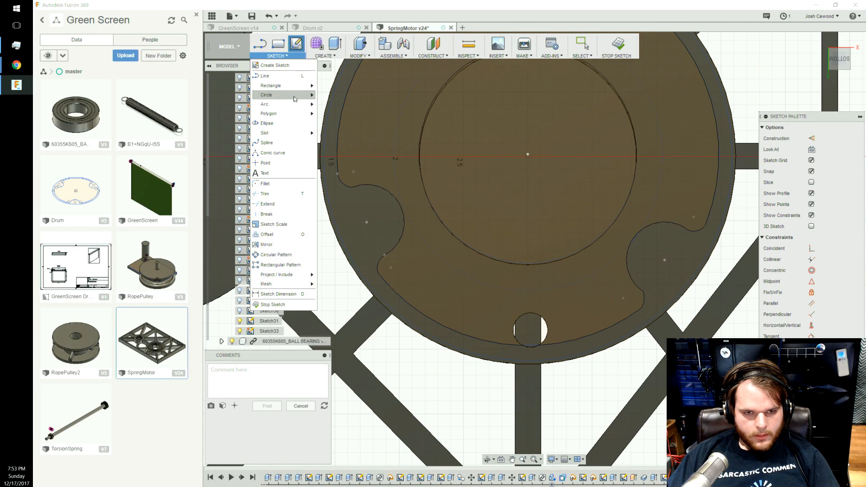
{"action": "mouse_move", "coordinate": [296, 105]}
{"action": "left_click", "coordinate": [340, 107]}
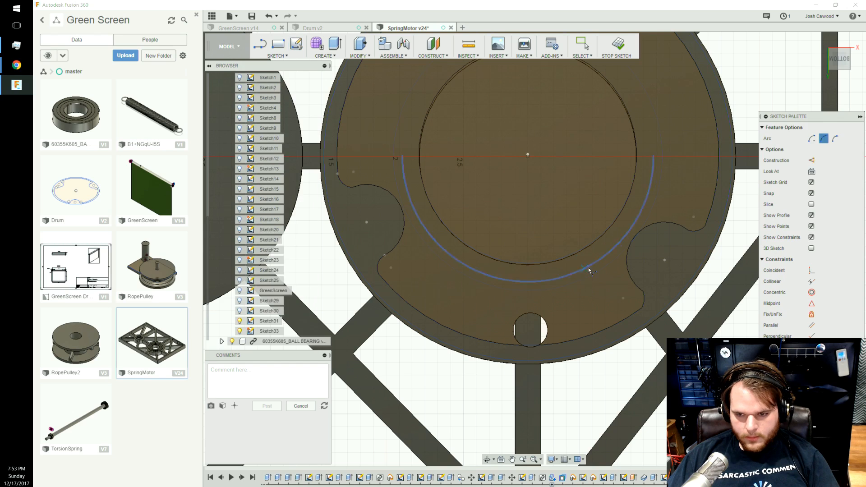
{"action": "left_click", "coordinate": [644, 293]}
{"action": "left_click", "coordinate": [689, 231]}
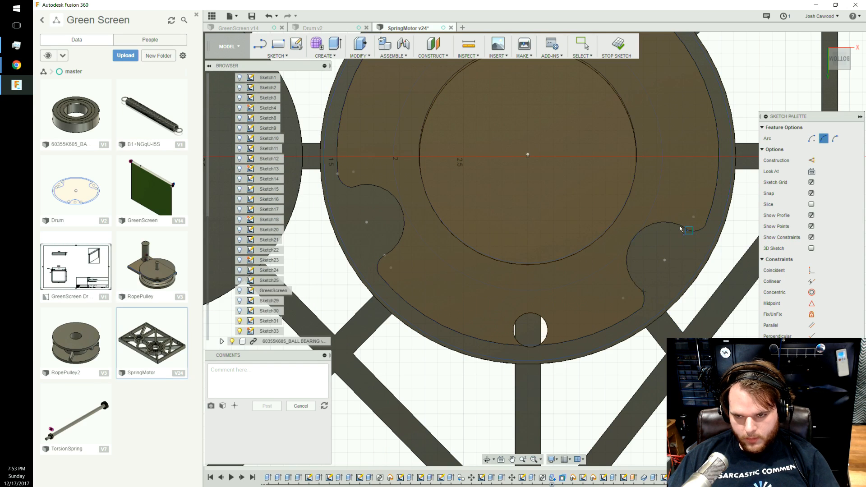
Trace the small rounded corner below that notch and the long outer edge across to the left-hand large notch with three-point arcs.
{"action": "left_click", "coordinate": [644, 296]}
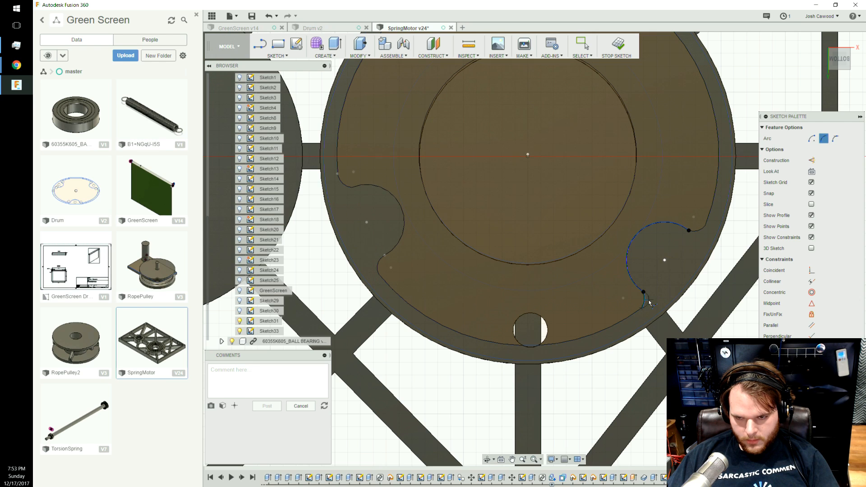
{"action": "left_click", "coordinate": [642, 308]}
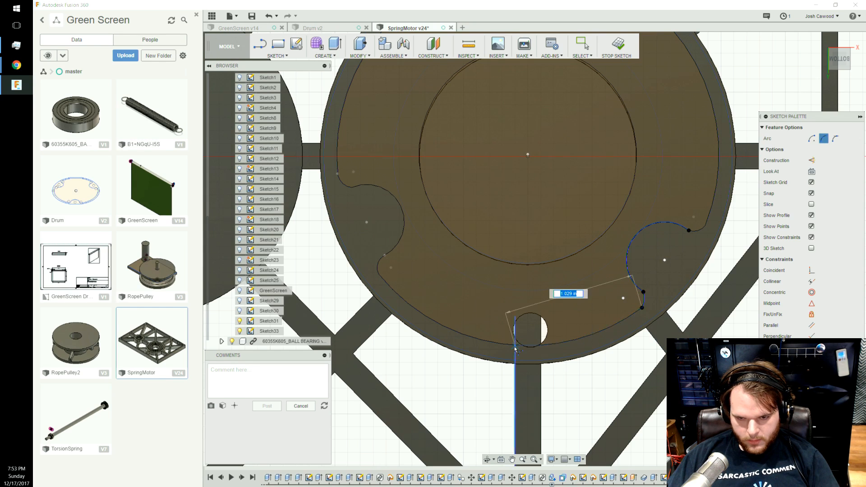
{"action": "left_click", "coordinate": [383, 280]}
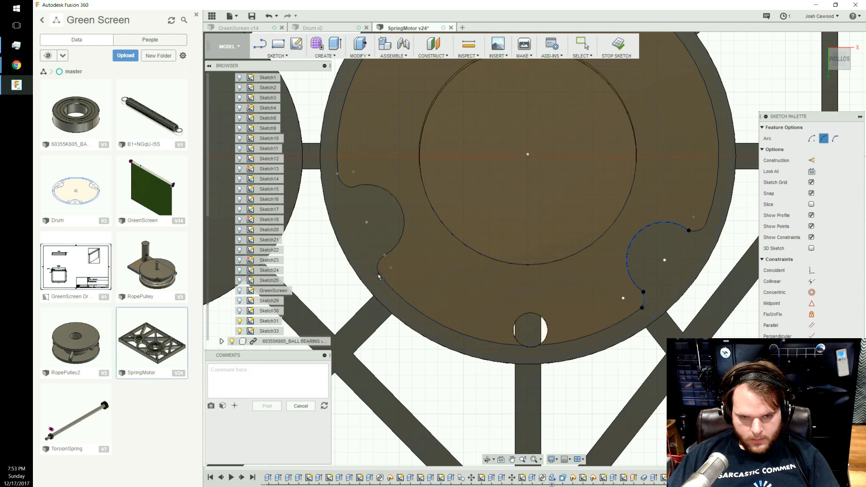
{"action": "left_click", "coordinate": [486, 334]}
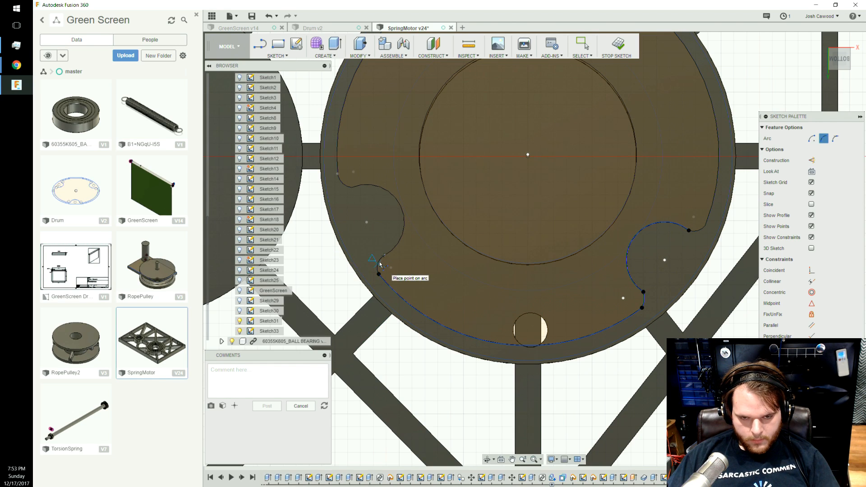
Trace the left-hand large notch and the small rounded corners at both its ends with three-point arcs.
{"action": "left_click", "coordinate": [385, 256]}
{"action": "left_click", "coordinate": [353, 187]}
{"action": "left_click", "coordinate": [395, 201]}
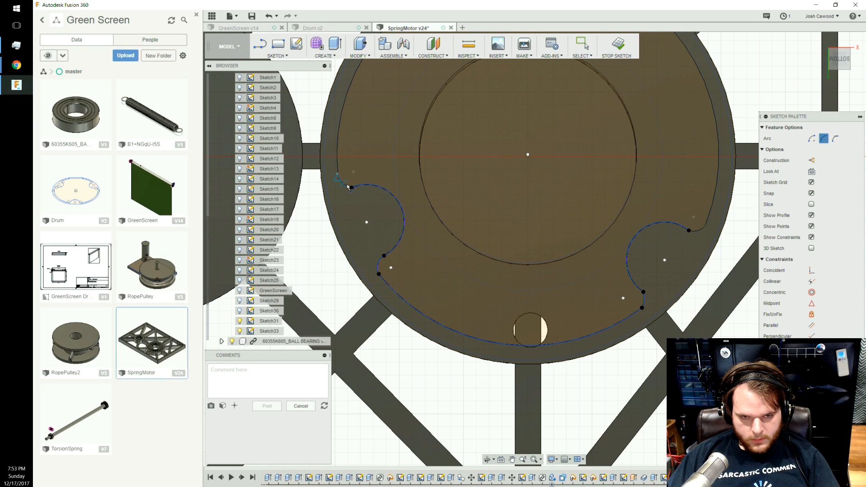
{"action": "left_click", "coordinate": [347, 186]}
{"action": "left_click", "coordinate": [338, 174]}
Trace the long outer edge from the left-hand notch up to the upper notch with a three-point arc.
{"action": "scroll", "coordinate": [378, 146], "scroll_direction": "down", "scroll_amount": 1}
{"action": "middle_click_drag", "start_coordinate": [378, 147], "coordinate": [370, 249]}
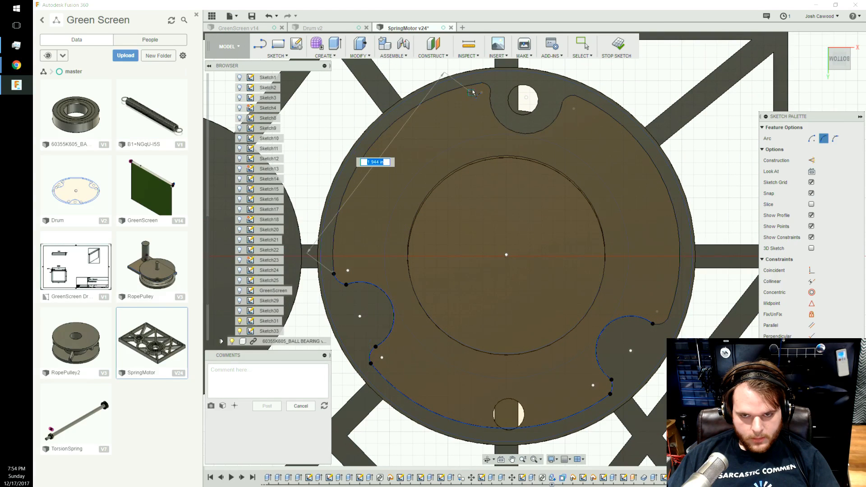
{"action": "left_click", "coordinate": [485, 83]}
{"action": "left_click", "coordinate": [394, 121]}
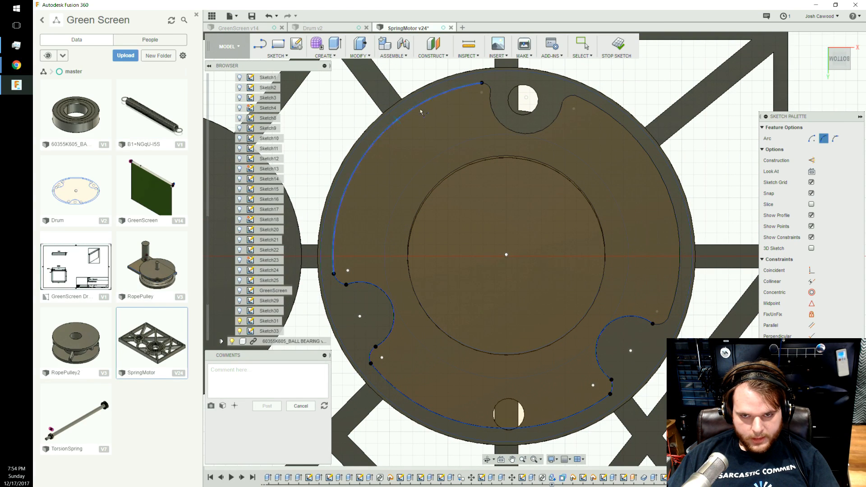
Trace the small rounded corner beside the upper notch and the upper notch itself with three-point arcs.
{"action": "left_click", "coordinate": [482, 83]}
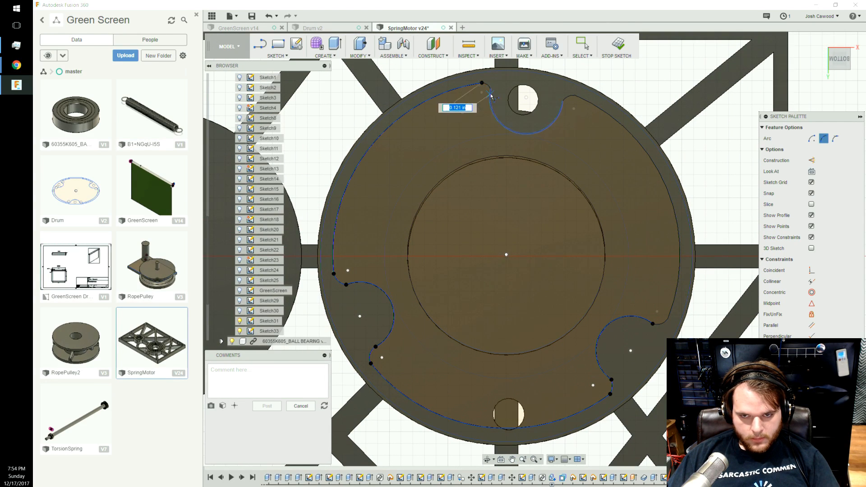
{"action": "key", "text": "Escape"}
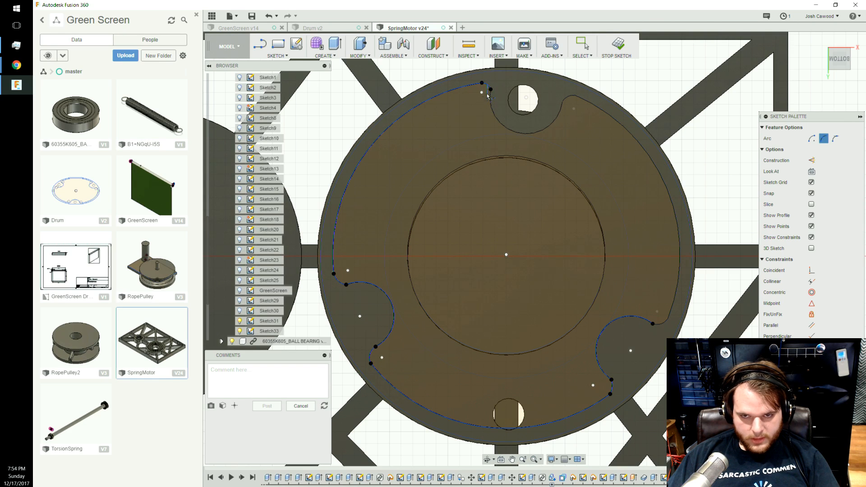
{"action": "left_click", "coordinate": [491, 89]}
{"action": "left_click", "coordinate": [561, 102]}
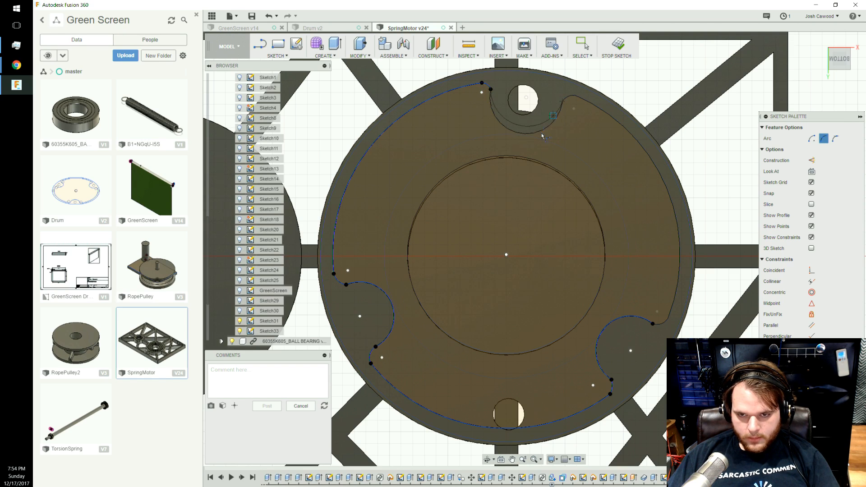
{"action": "left_click", "coordinate": [537, 133]}
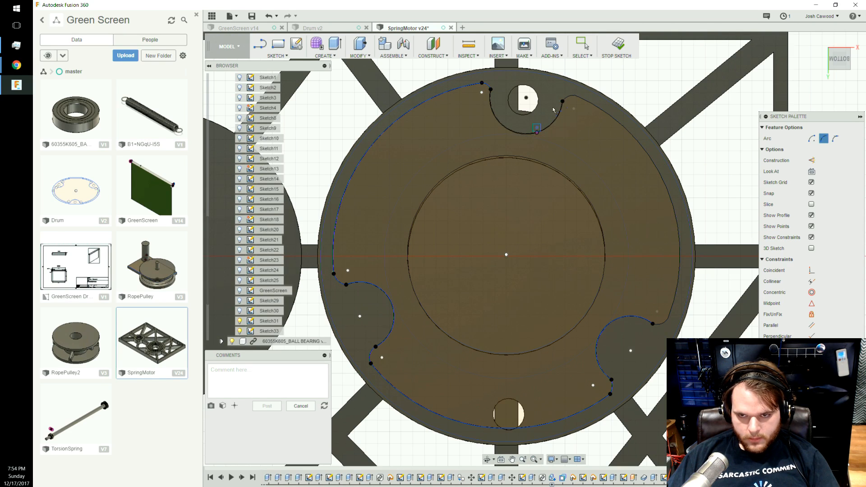
Close the outline with three-point arcs along the long outer edge and small rounded corners between the upper and right-hand notches.
{"action": "left_click", "coordinate": [575, 95]}
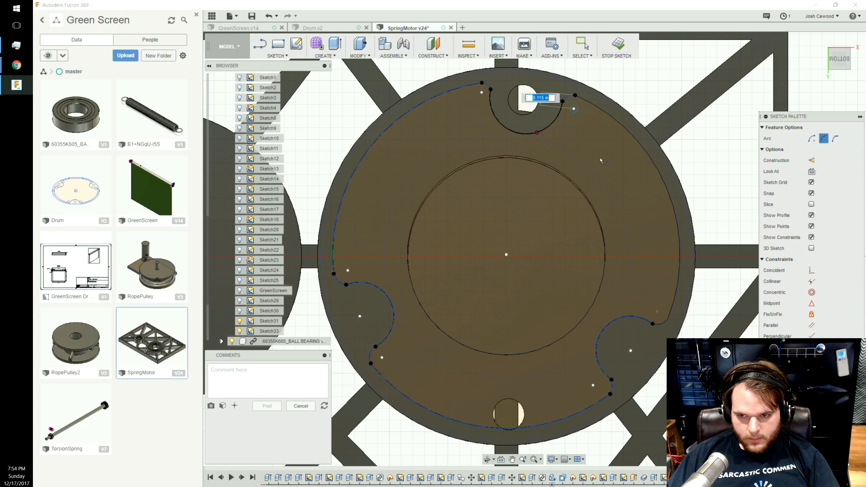
{"action": "left_click", "coordinate": [653, 324]}
{"action": "left_click", "coordinate": [672, 210]}
{"action": "left_click", "coordinate": [668, 319]}
{"action": "left_click", "coordinate": [657, 328]}
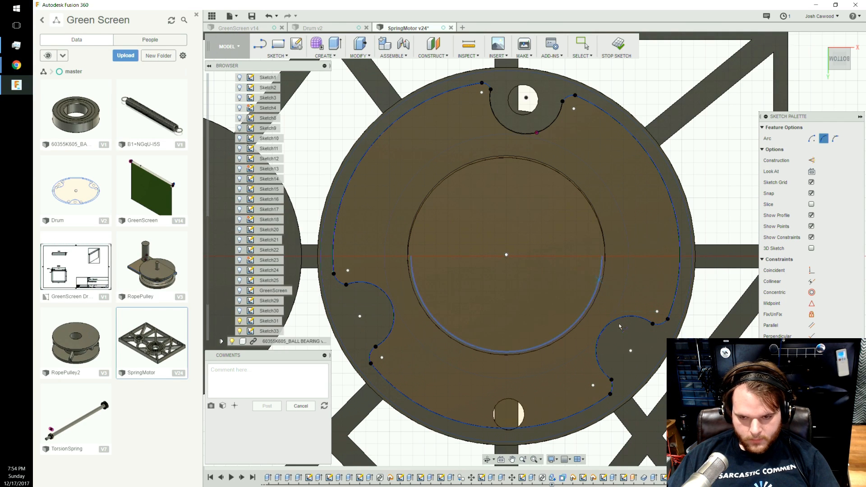
Finish the outline sketch and delete the selected hub feature despite its dependent features.
{"action": "left_click", "coordinate": [618, 45]}
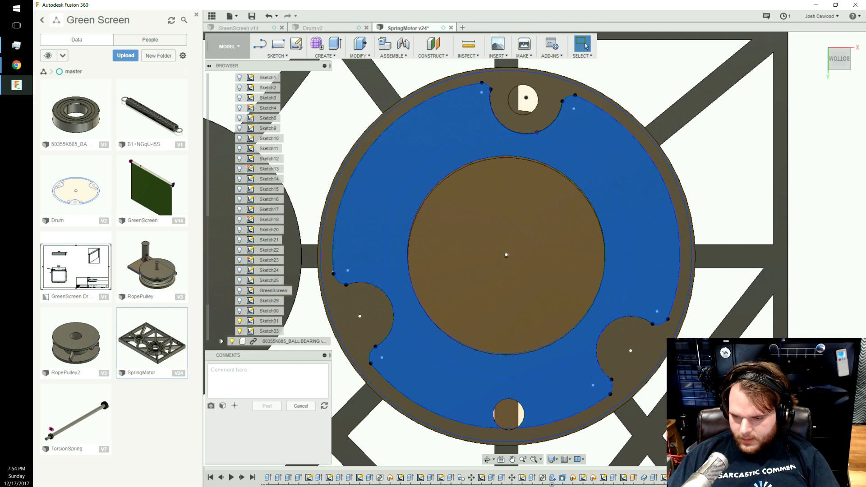
{"action": "key", "text": "Delete"}
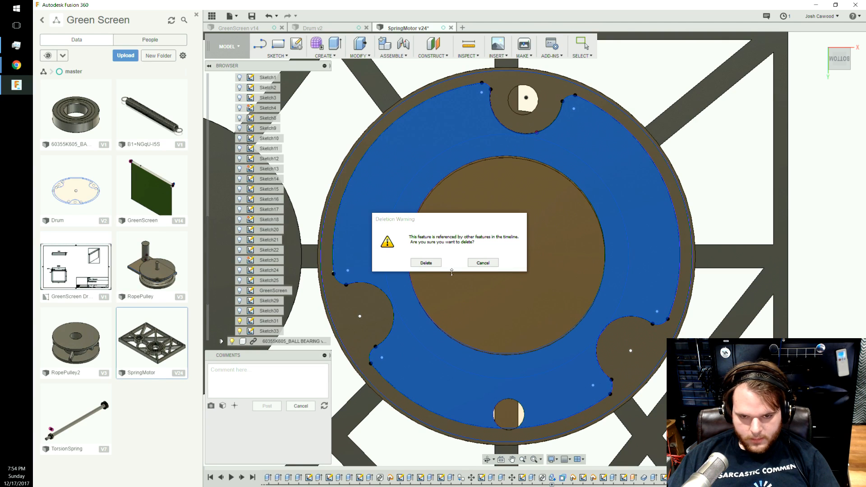
{"action": "left_click", "coordinate": [425, 262]}
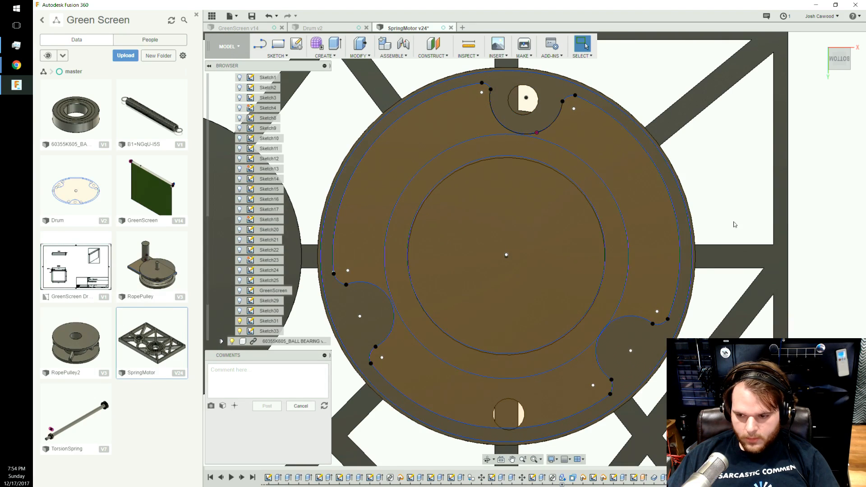
Reopen the traced outline sketch and try to scale all of its arcs about the hub's centre by a factor of 0.02.
{"action": "left_click", "coordinate": [270, 331]}
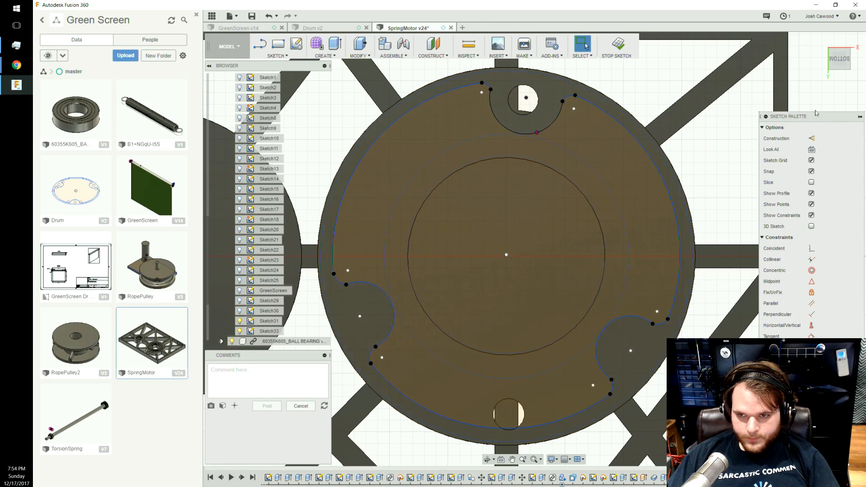
{"action": "left_click", "coordinate": [851, 65]}
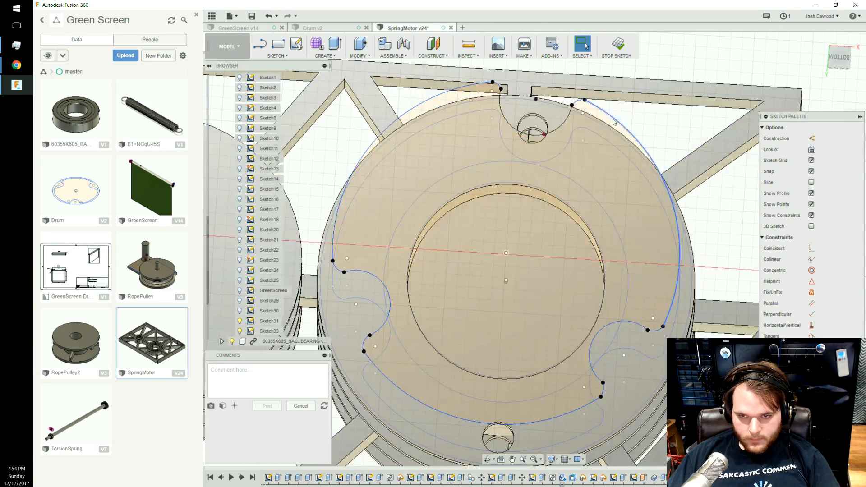
{"action": "left_click", "coordinate": [613, 118]}
{"action": "left_click", "coordinate": [577, 101], "text": "ctrl"}
{"action": "left_click", "coordinate": [567, 117], "text": "ctrl"}
{"action": "left_click", "coordinate": [495, 83], "text": "ctrl"}
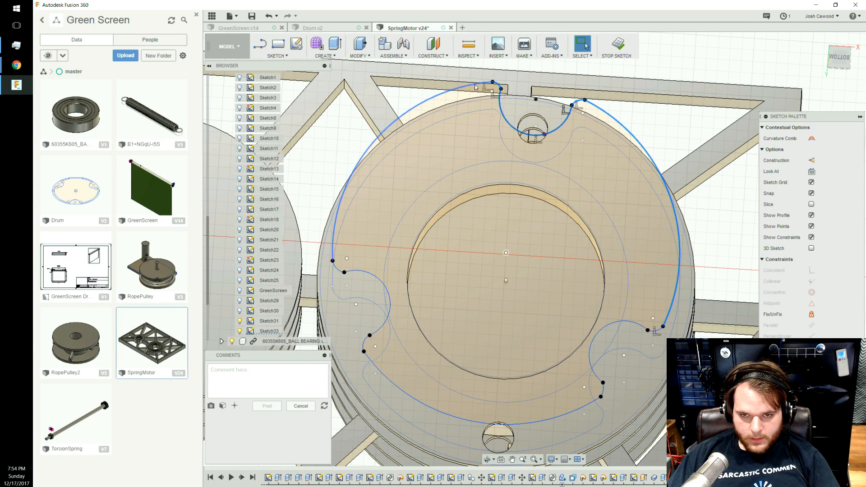
{"action": "left_click", "coordinate": [338, 267], "text": "ctrl"}
{"action": "left_click", "coordinate": [381, 325], "text": "ctrl"}
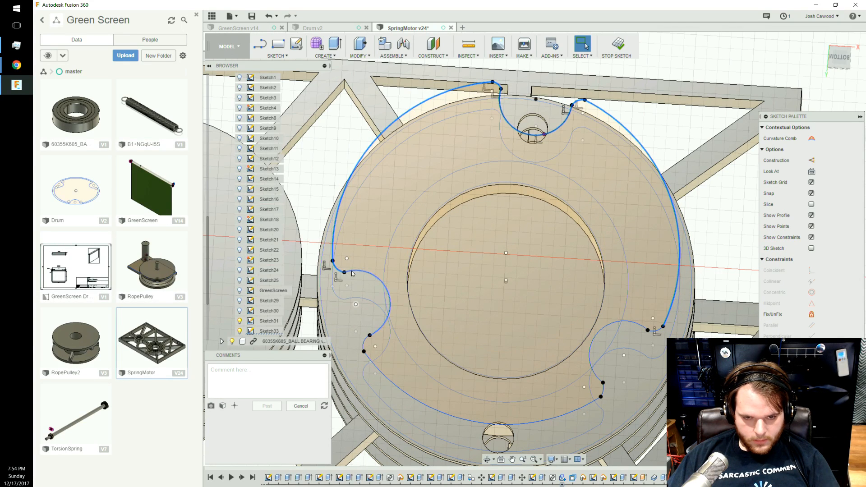
{"action": "left_click", "coordinate": [365, 341], "text": "ctrl"}
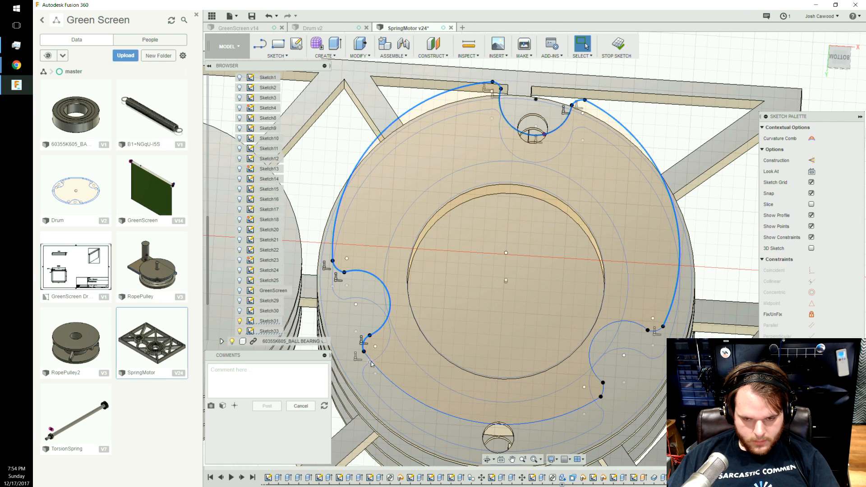
{"action": "left_click", "coordinate": [603, 389], "text": "ctrl"}
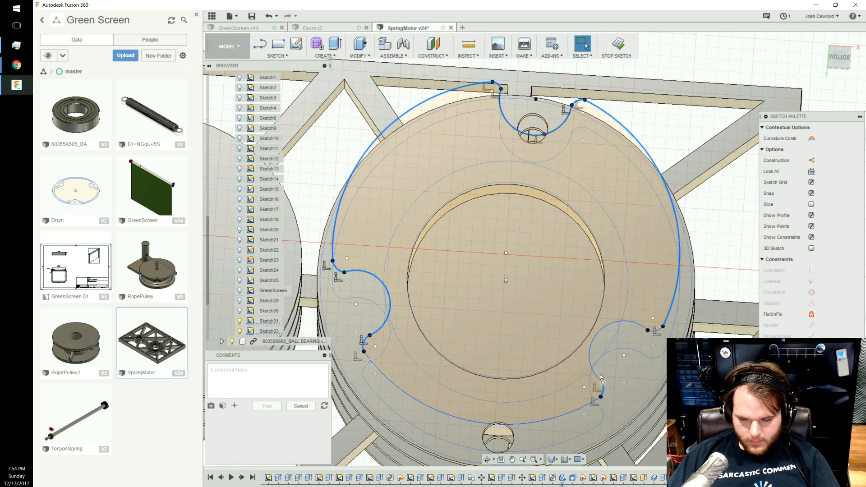
{"action": "left_click", "coordinate": [593, 367], "text": "ctrl"}
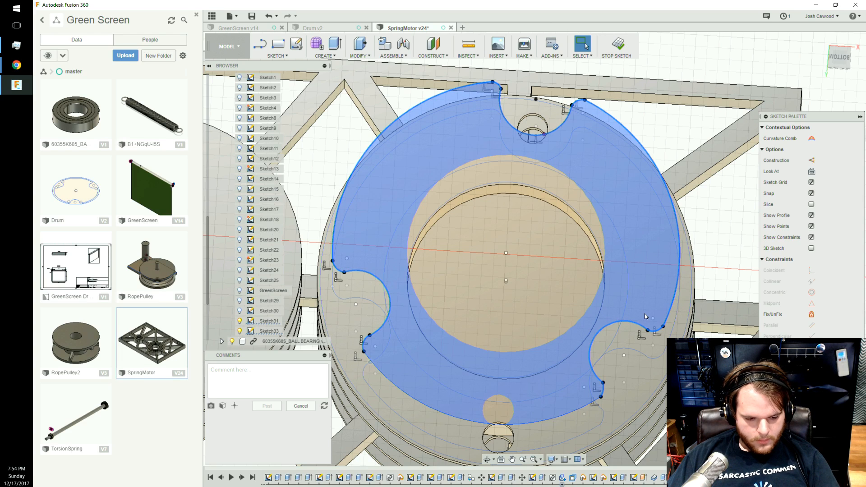
{"action": "left_click", "coordinate": [339, 56]}
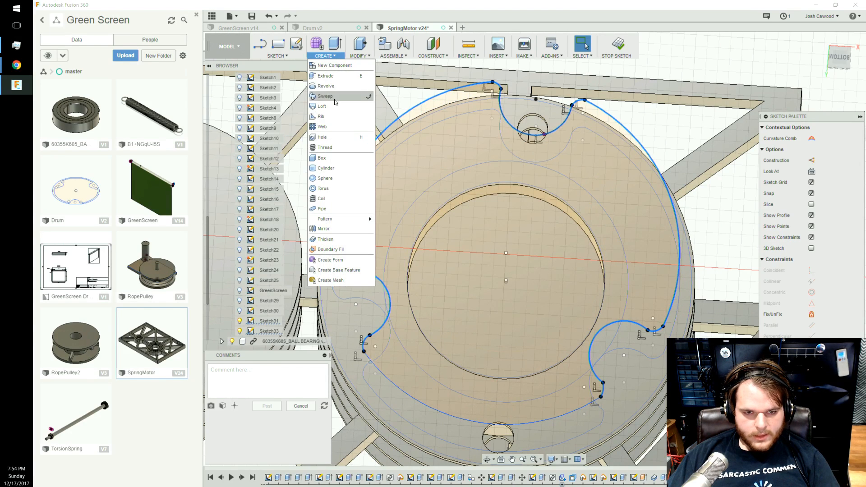
{"action": "left_click", "coordinate": [360, 55]}
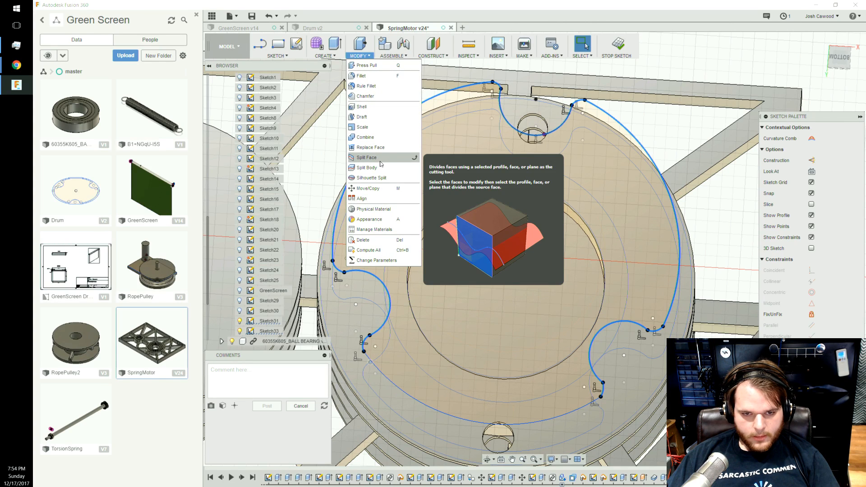
{"action": "left_click", "coordinate": [276, 55]}
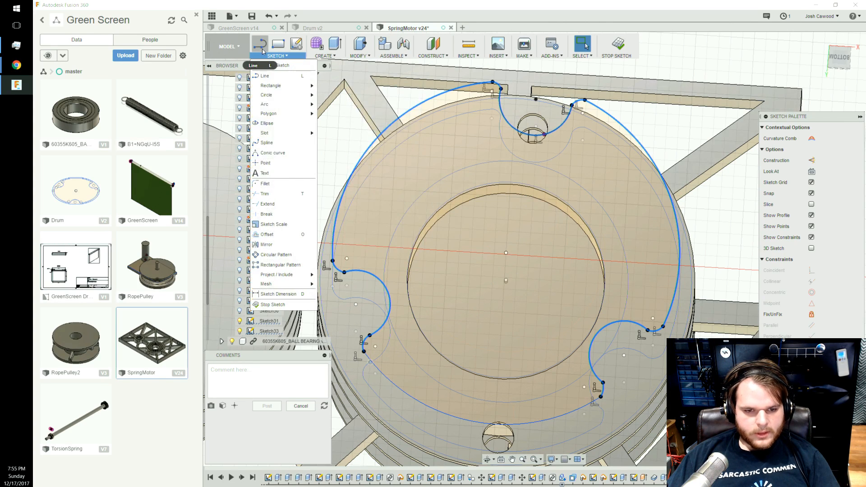
{"action": "left_click", "coordinate": [274, 224]}
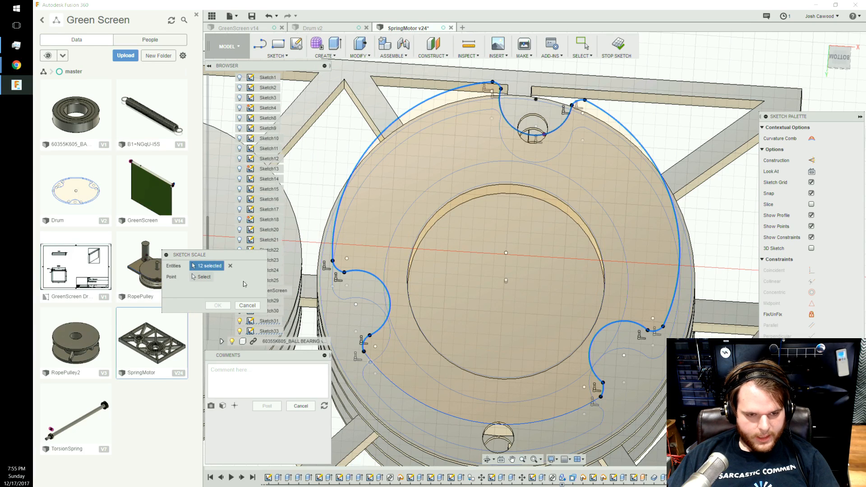
{"action": "left_click", "coordinate": [208, 278]}
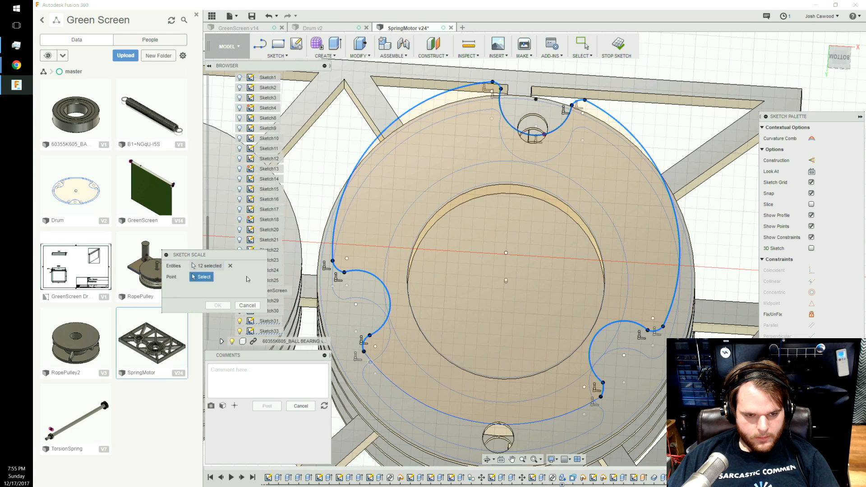
{"action": "left_click", "coordinate": [507, 253]}
{"action": "left_click_drag", "start_coordinate": [519, 252], "coordinate": [512, 250]}
{"action": "left_click_drag", "start_coordinate": [582, 274], "coordinate": [567, 274]}
{"action": "type", "text": "0"}
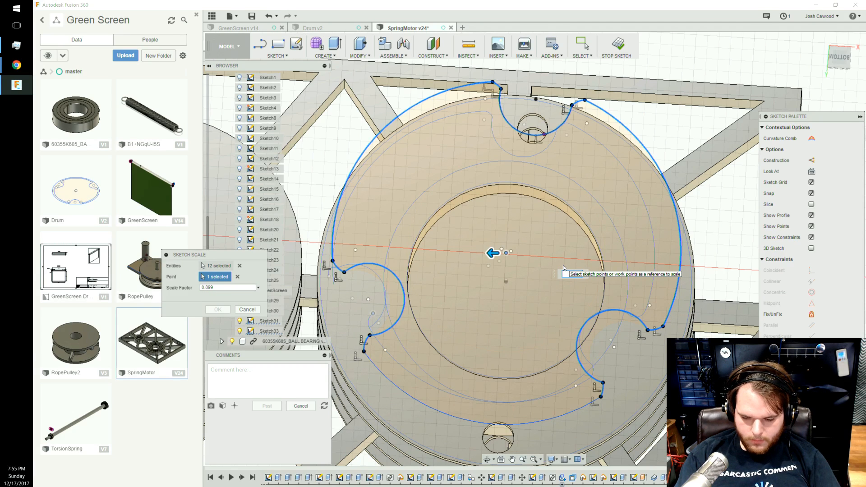
{"action": "type", "text": ".02"}
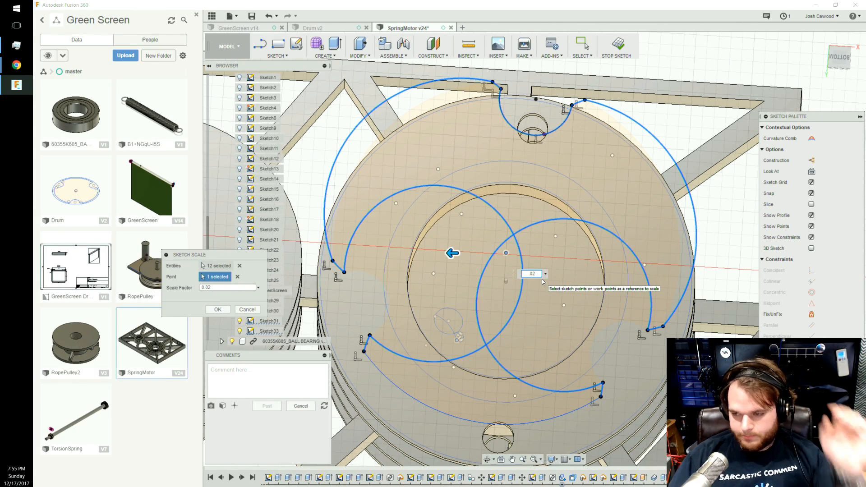
{"action": "left_click", "coordinate": [248, 310]}
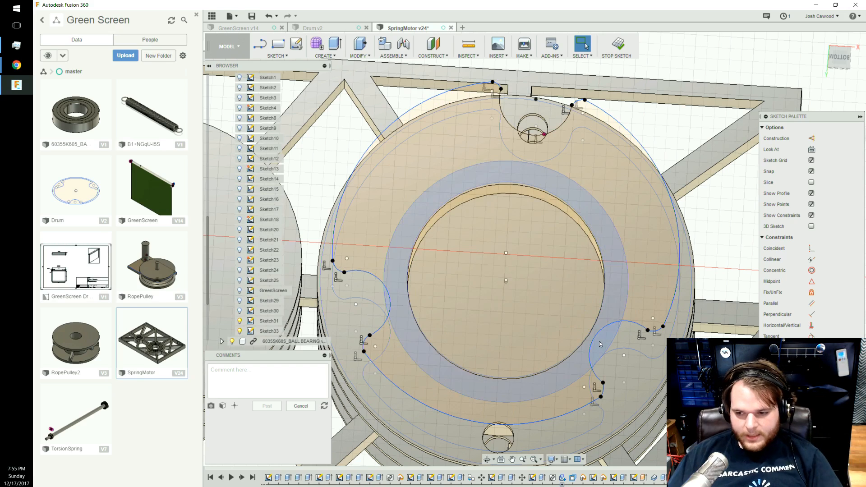
Leave the sketch and undo the recent changes back to before the notched outline was traced.
{"action": "right_click", "coordinate": [727, 361]}
{"action": "left_click", "coordinate": [727, 316]}
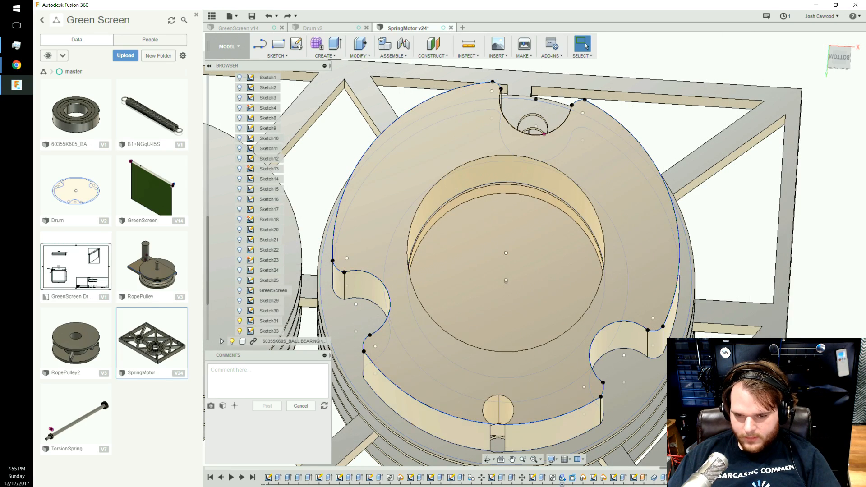
{"action": "key", "text": "ctrl+z"}
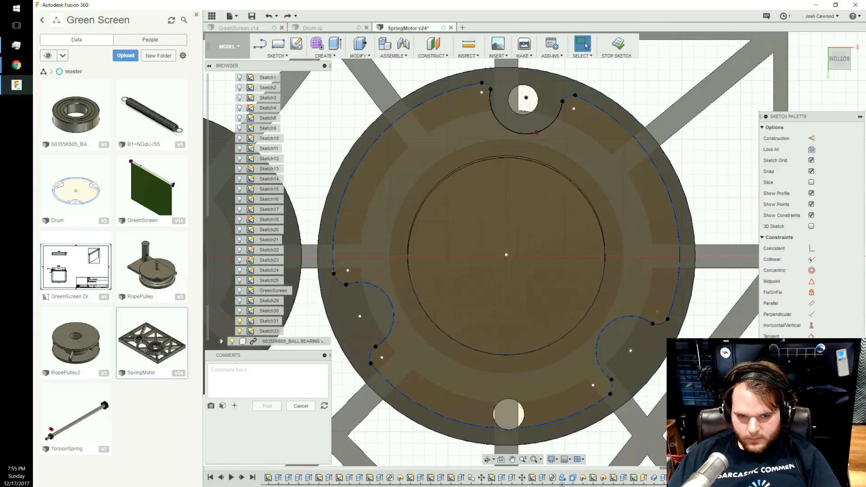
{"action": "key", "text": "ctrl+z"}
{"action": "key", "text": "ctrl+z"}
{"action": "key", "text": "ctrl+z"}
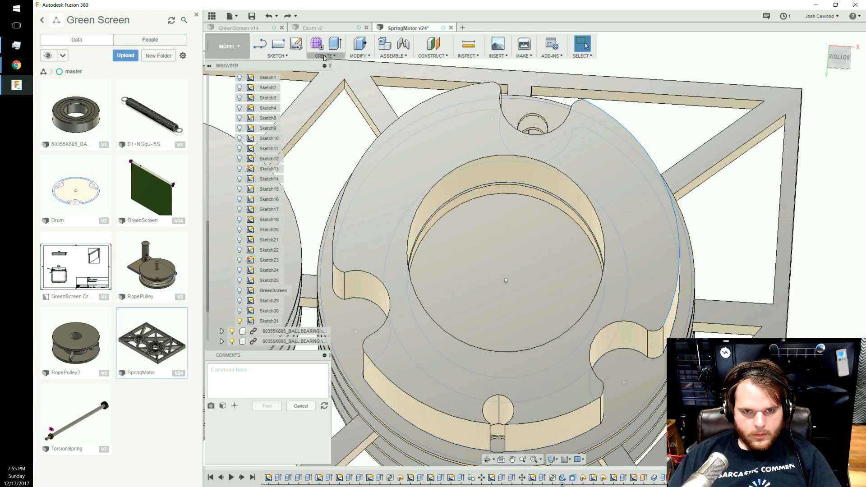
Try a Rule Fillet with a 0.05 in radius on all edges of the hub's notched end face.
{"action": "left_click", "coordinate": [360, 50]}
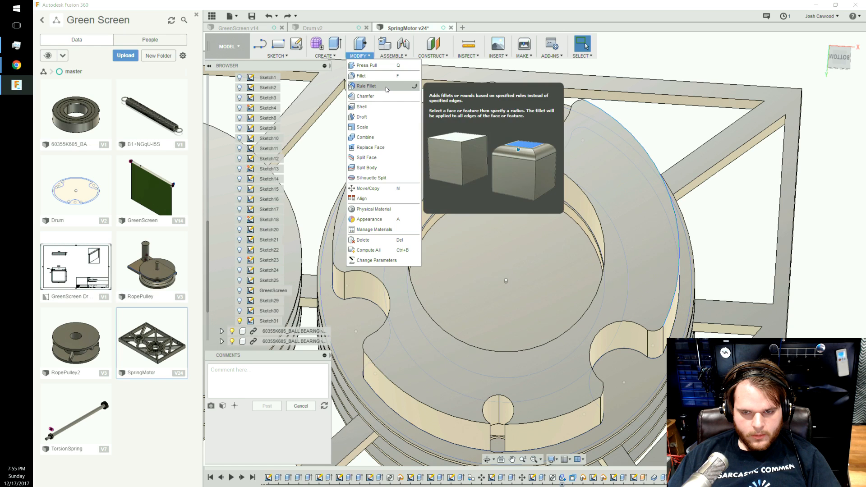
{"action": "left_click", "coordinate": [366, 86]}
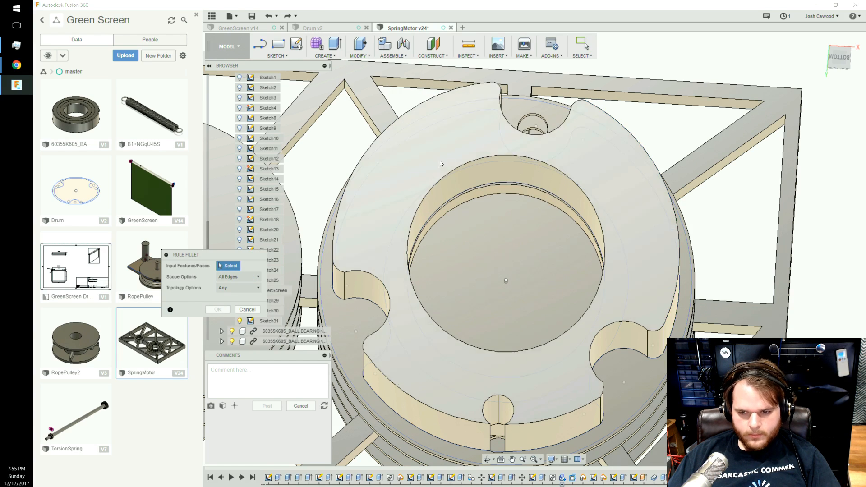
{"action": "left_click", "coordinate": [675, 294]}
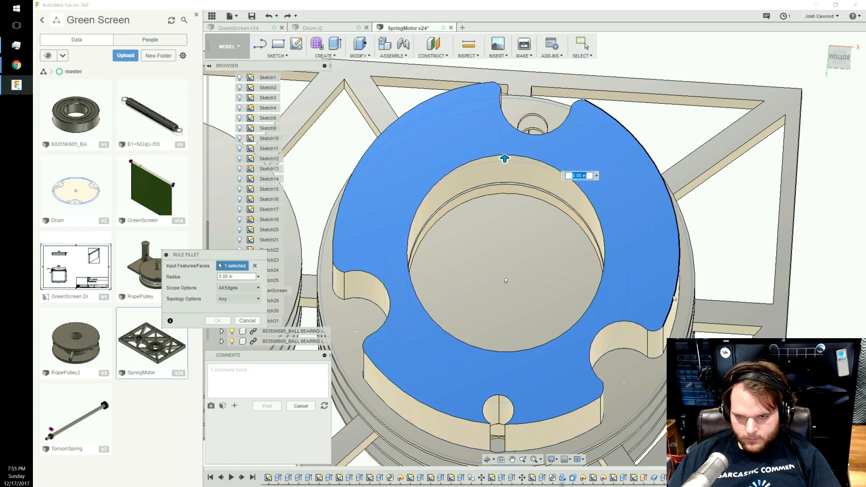
{"action": "left_click", "coordinate": [644, 331]}
{"action": "left_click", "coordinate": [646, 299]}
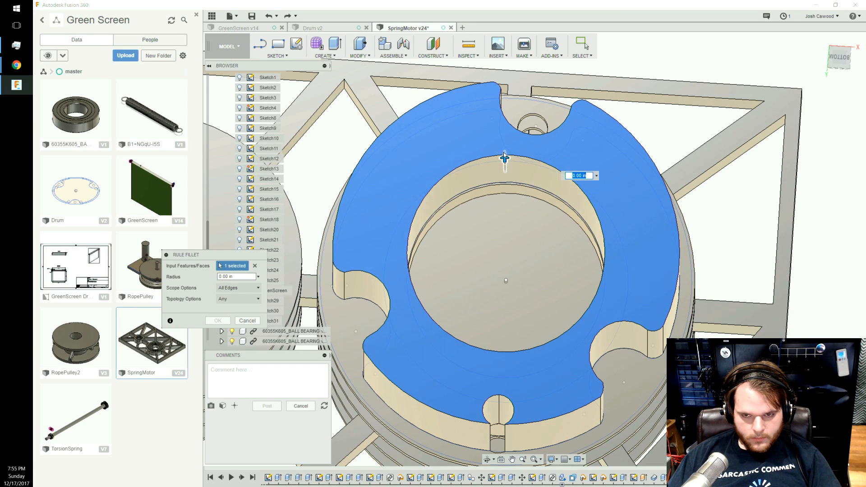
{"action": "left_click_drag", "start_coordinate": [505, 159], "coordinate": [503, 157]}
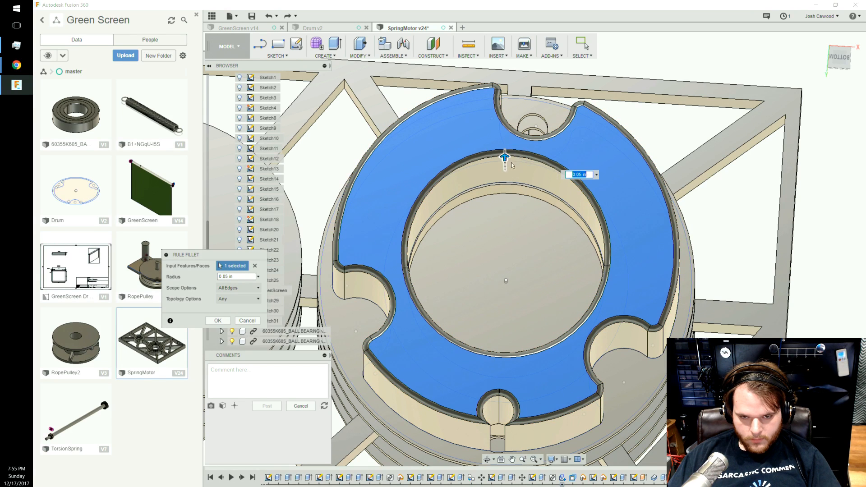
{"action": "left_click", "coordinate": [258, 321]}
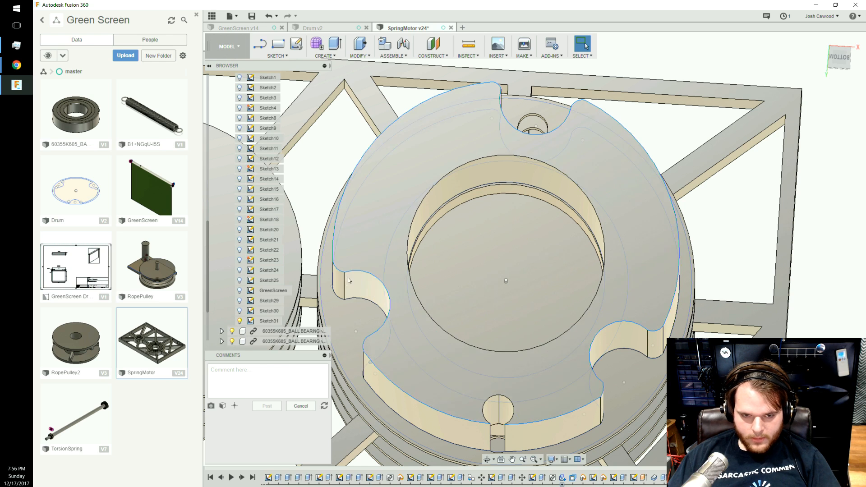
{"action": "key", "text": "f"}
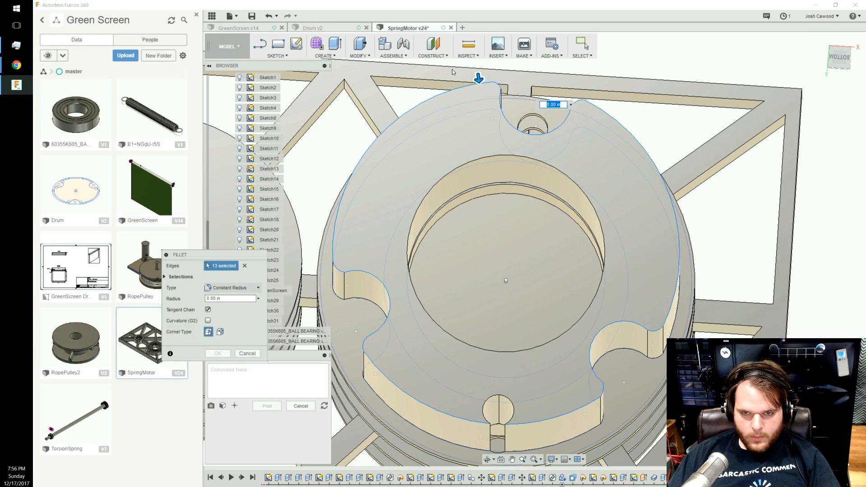
{"action": "left_click_drag", "start_coordinate": [479, 79], "coordinate": [479, 77]}
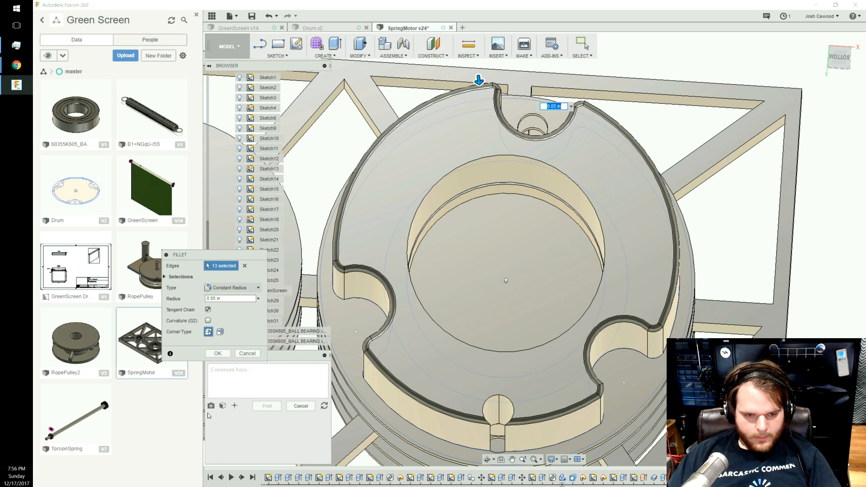
{"action": "left_click", "coordinate": [251, 355]}
Fillet the two outer arc edges beside the small round hole on the hub's end face with a 0.40 in radius.
{"action": "left_click", "coordinate": [413, 398]}
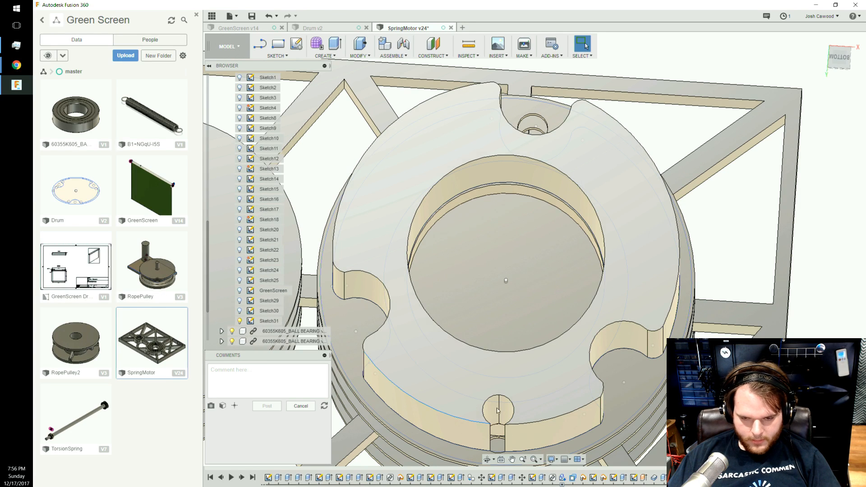
{"action": "left_click", "coordinate": [538, 425]}
{"action": "key", "text": "f"}
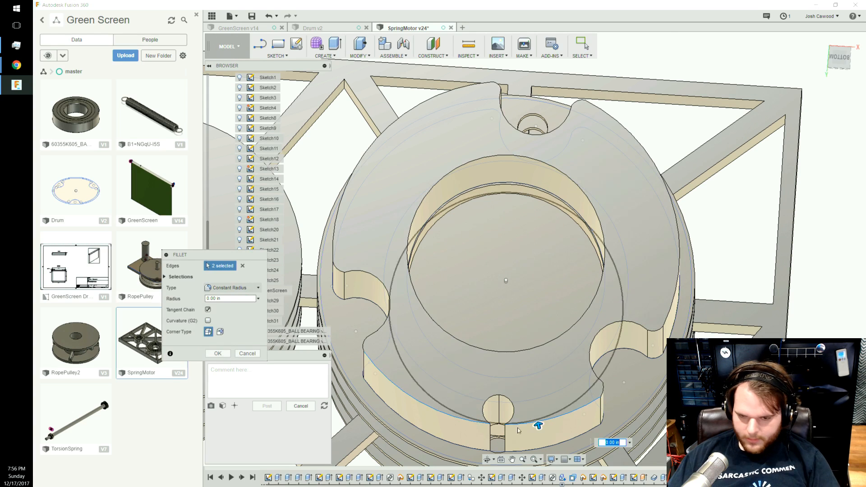
{"action": "left_click_drag", "start_coordinate": [538, 424], "coordinate": [535, 414]}
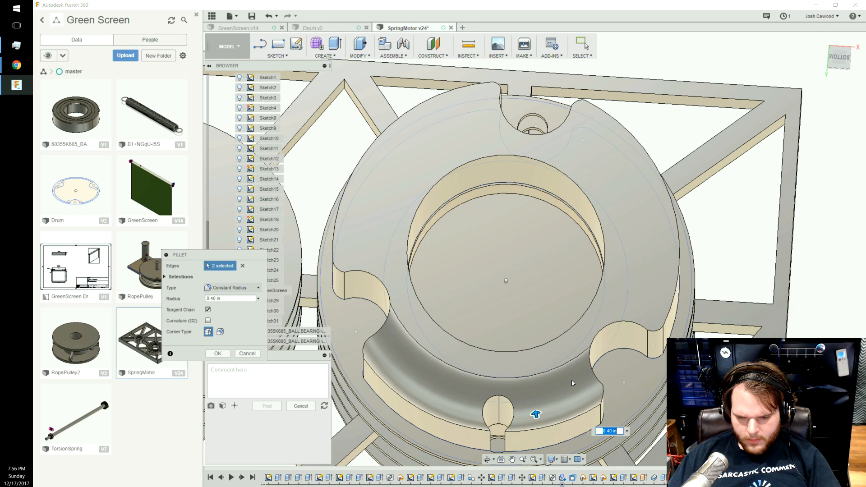
{"action": "left_click", "coordinate": [229, 354]}
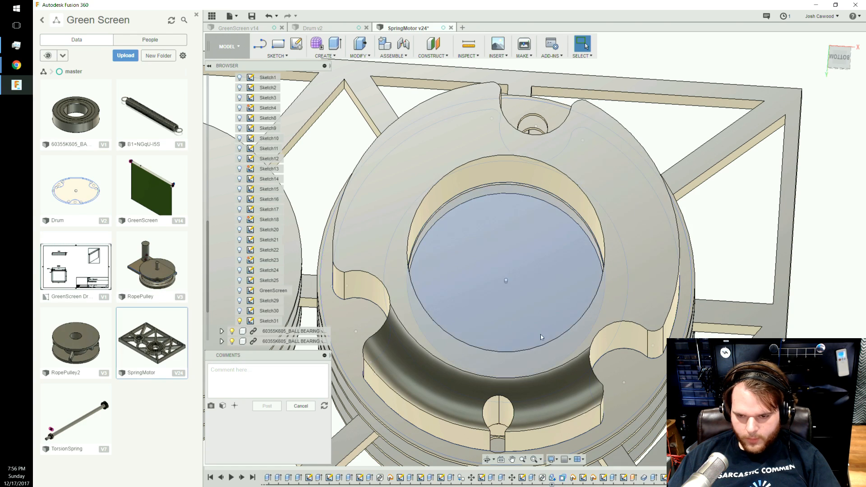
Fillet the neighbouring outer arc edge of the hub's end face, across the notch from the first fillet.
{"action": "left_click", "coordinate": [675, 306]}
{"action": "key", "text": "f"}
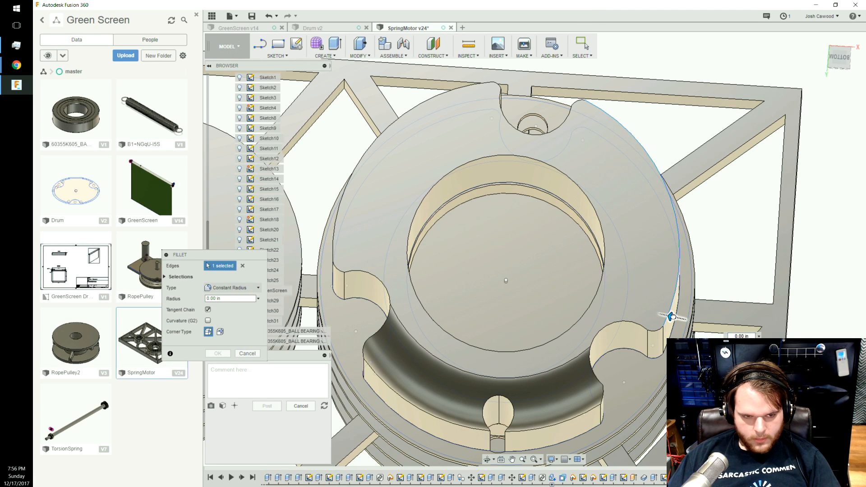
{"action": "left_click_drag", "start_coordinate": [669, 316], "coordinate": [659, 315]}
{"action": "key", "text": "Return"}
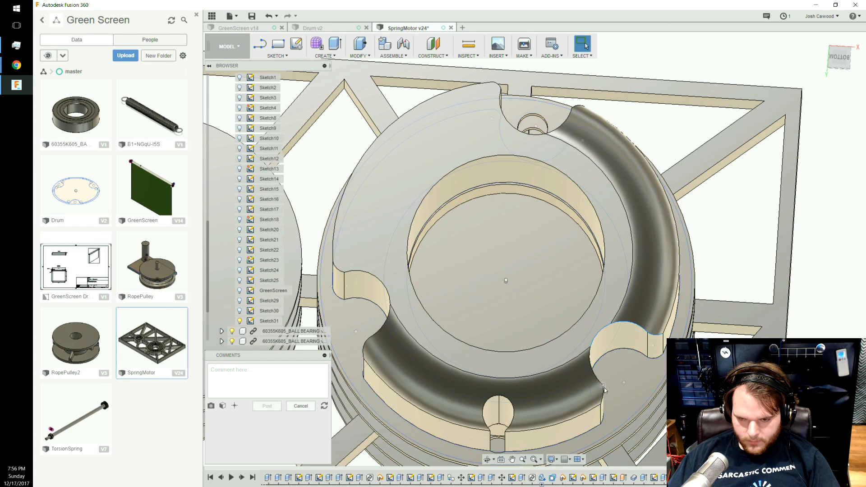
Try constant-radius fillets of 0.15, 0.20 and 0.05 in on the three edges of the notch between the two filleted arcs.
{"action": "left_click", "coordinate": [601, 341]}
{"action": "key", "text": "f"}
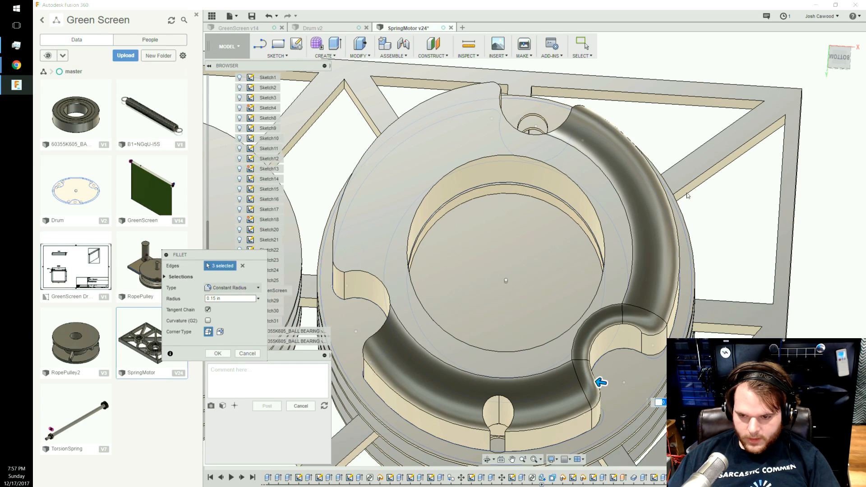
{"action": "left_click_drag", "start_coordinate": [840, 66], "coordinate": [793, 49]}
{"action": "mouse_move", "coordinate": [423, 333]}
{"action": "middle_mouse_down", "text": "shift"}
{"action": "mouse_move", "coordinate": [533, 301]}
{"action": "mouse_move", "coordinate": [644, 286]}
{"action": "mouse_move", "coordinate": [652, 294]}
{"action": "mouse_move", "coordinate": [429, 282]}
{"action": "mouse_move", "coordinate": [394, 293]}
{"action": "mouse_move", "coordinate": [412, 333]}
{"action": "mouse_move", "coordinate": [485, 306]}
{"action": "middle_mouse_up", "text": "shift"}
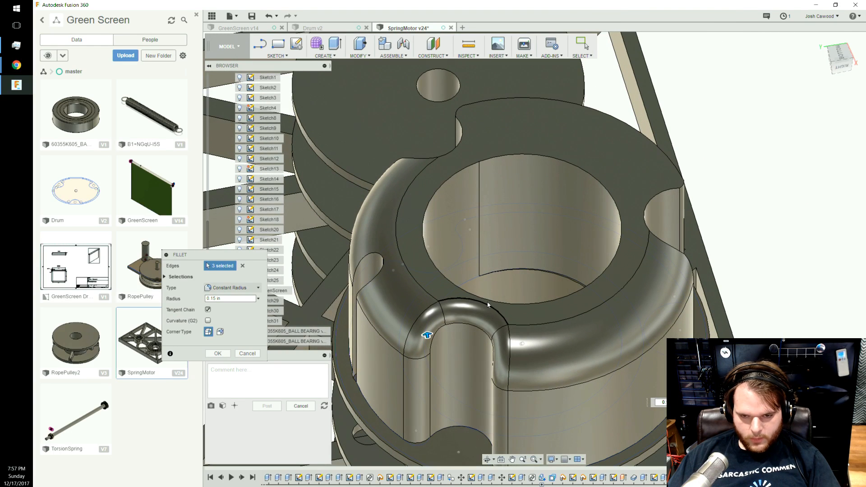
{"action": "left_click_drag", "start_coordinate": [427, 334], "coordinate": [427, 333]}
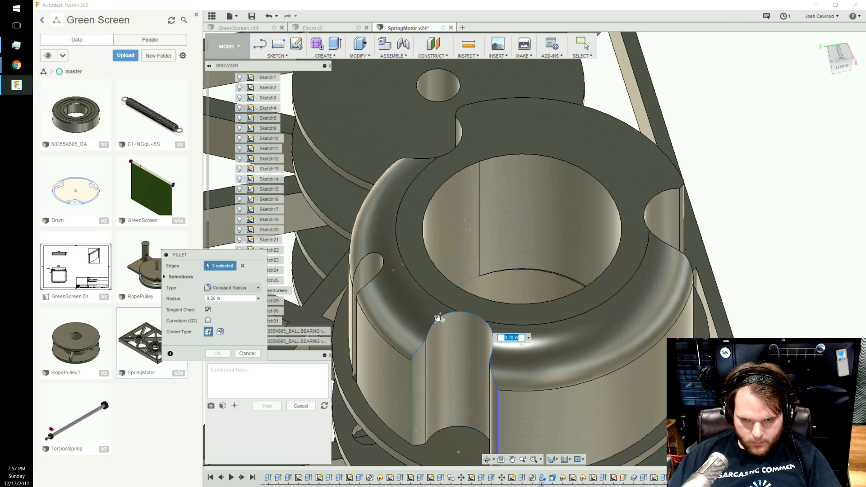
{"action": "left_click_drag", "start_coordinate": [441, 319], "coordinate": [442, 320]}
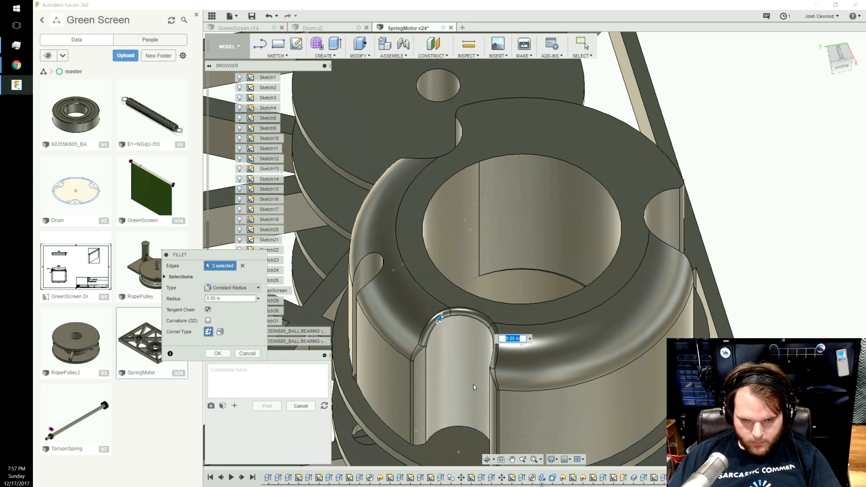
{"action": "left_click", "coordinate": [226, 355]}
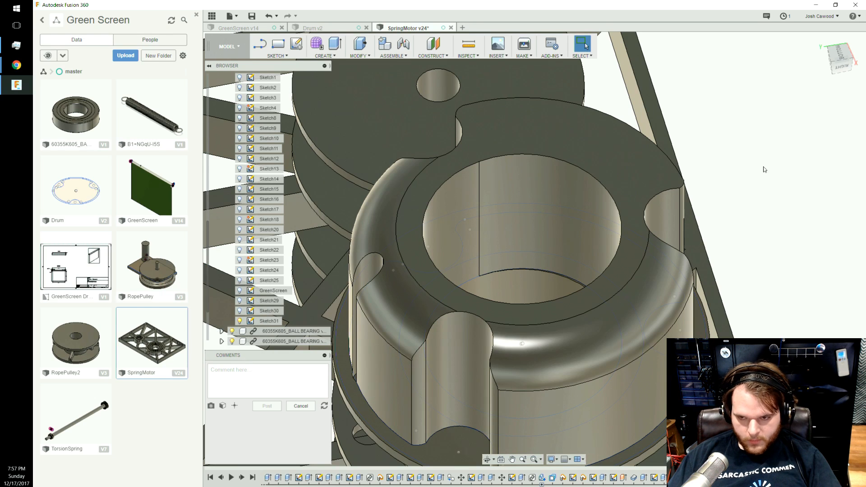
Try a 0.4 in fillet on the curved upper edge of the notch between the two filleted arcs.
{"action": "left_click", "coordinate": [849, 50]}
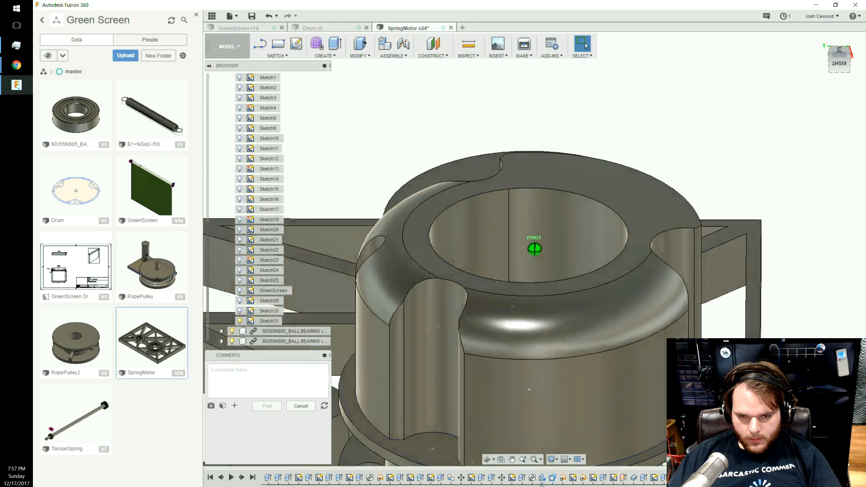
{"action": "left_click_drag", "start_coordinate": [690, 108], "coordinate": [768, 166]}
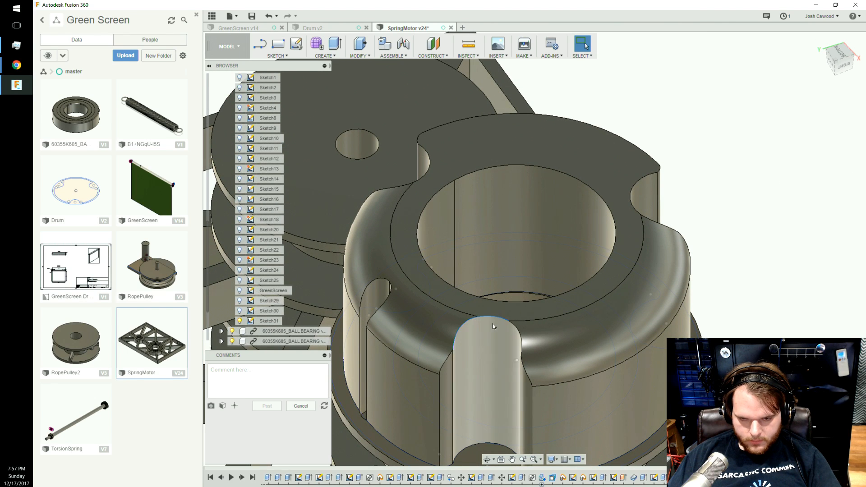
{"action": "key", "text": "f"}
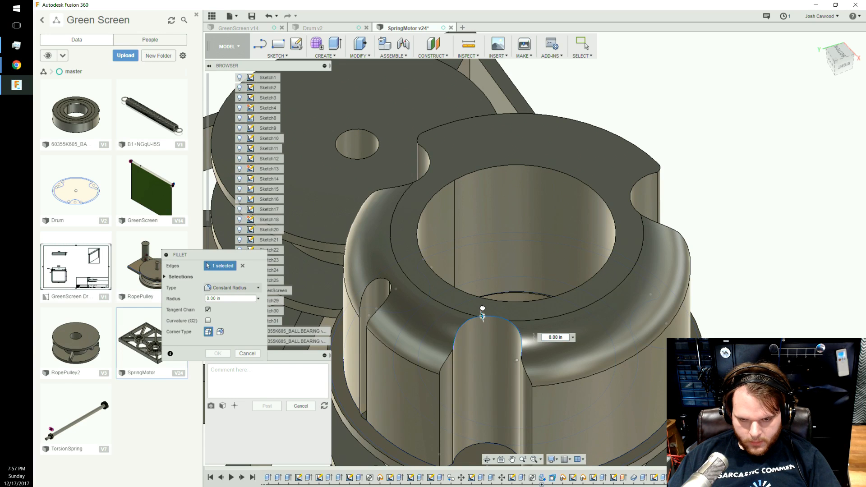
{"action": "left_click", "coordinate": [567, 340]}
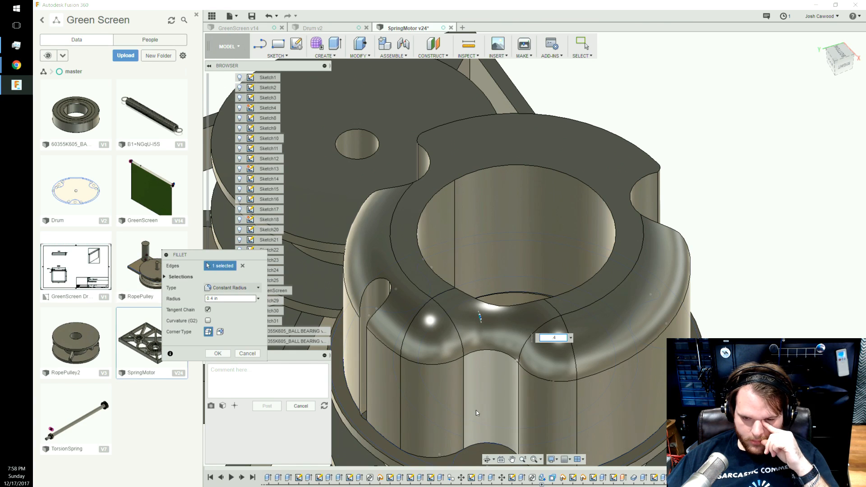
{"action": "scroll", "coordinate": [481, 404], "scroll_direction": "up", "scroll_amount": 3}
{"action": "scroll", "coordinate": [487, 436], "scroll_direction": "down", "scroll_amount": 5}
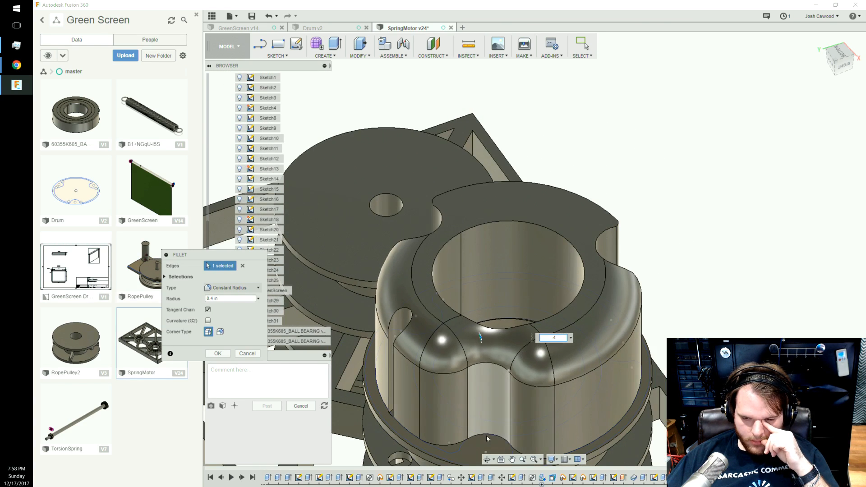
{"action": "left_click", "coordinate": [835, 55]}
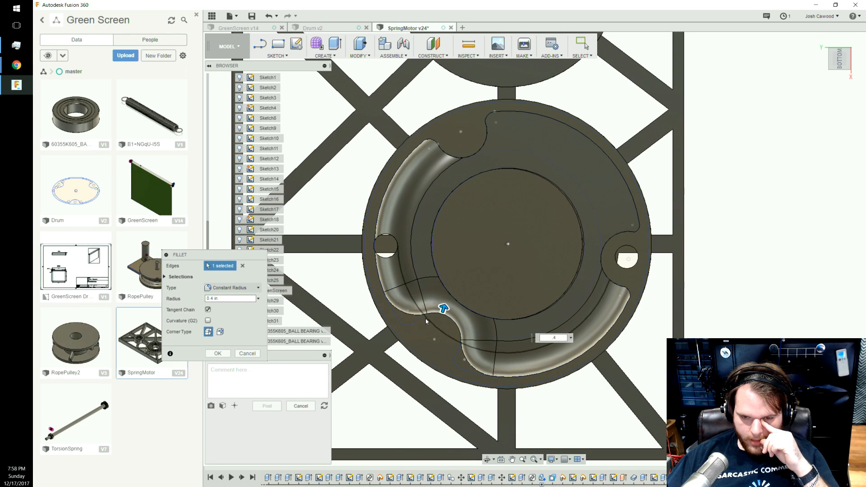
{"action": "left_click", "coordinate": [245, 353]}
Fillet the curved upper edge of the notch between the two filleted arcs with a 0.2 in radius.
{"action": "left_click", "coordinate": [456, 320]}
{"action": "left_click", "coordinate": [837, 58]}
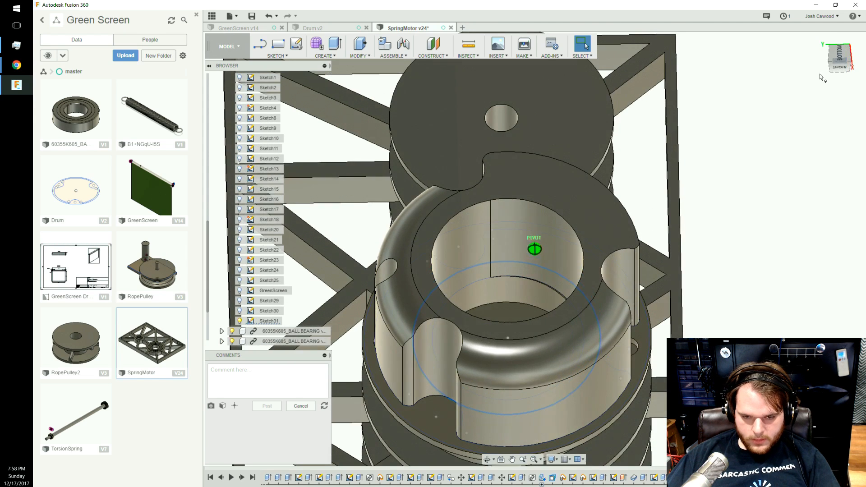
{"action": "left_click", "coordinate": [443, 320]}
{"action": "key", "text": "f"}
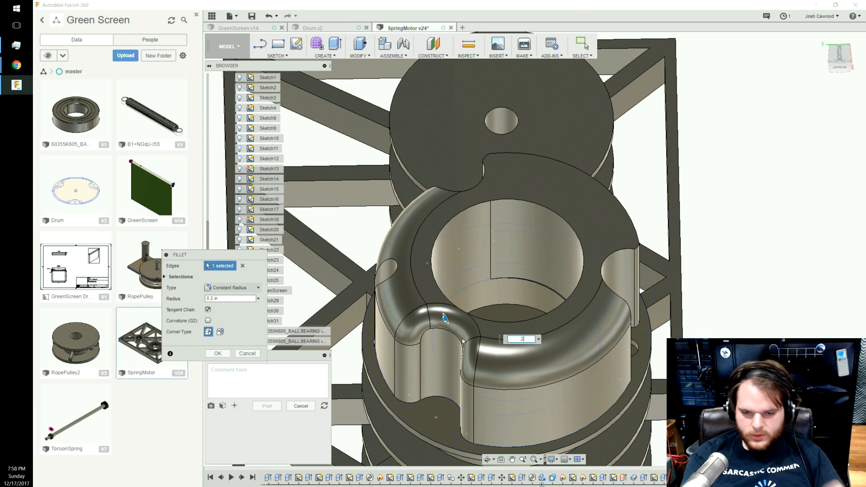
{"action": "key", "text": "Return"}
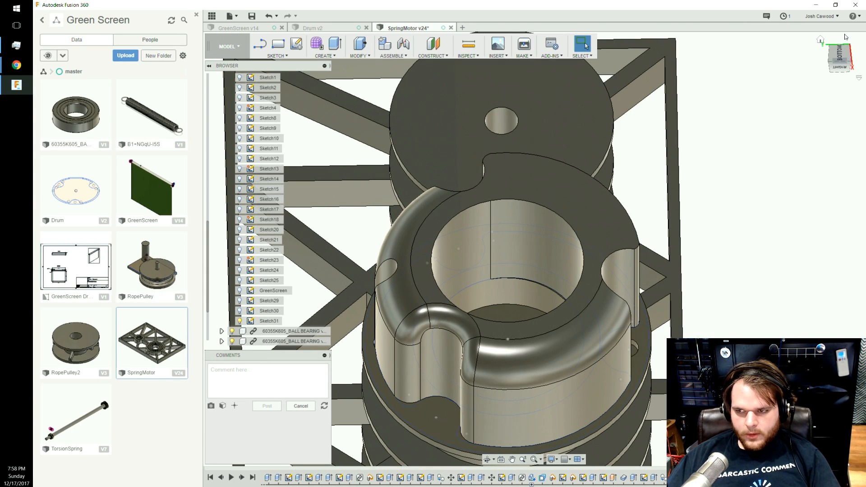
Fillet the remaining sharp outer arc edge of the hub's end face with a 0.40 in radius.
{"action": "mouse_move", "coordinate": [843, 50]}
{"action": "left_mouse_down"}
{"action": "mouse_move", "coordinate": [819, 67]}
{"action": "mouse_move", "coordinate": [778, 55]}
{"action": "left_mouse_up"}
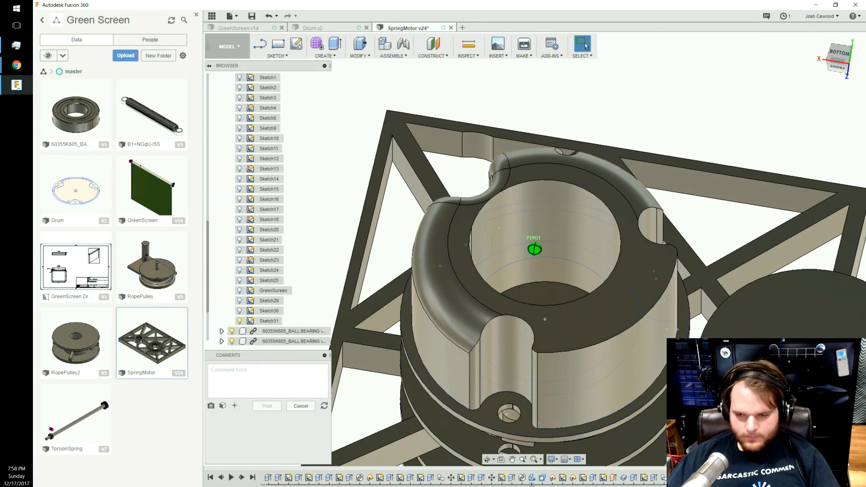
{"action": "left_click", "coordinate": [649, 311]}
{"action": "key", "text": "f"}
{"action": "left_click_drag", "start_coordinate": [651, 312], "coordinate": [645, 312]}
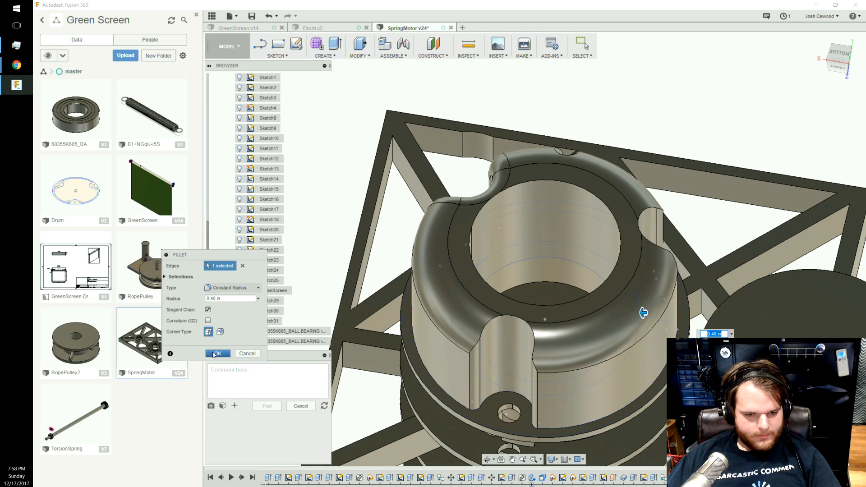
{"action": "key", "text": "Return"}
Fillet the curved upper edges of the two remaining notches together with a 0.20 in radius.
{"action": "scroll", "coordinate": [506, 323], "scroll_direction": "up", "scroll_amount": 3}
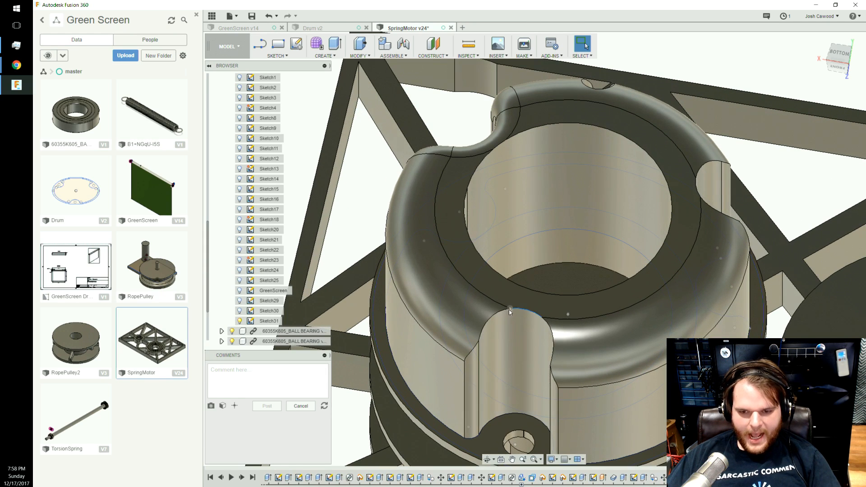
{"action": "left_click", "coordinate": [554, 337]}
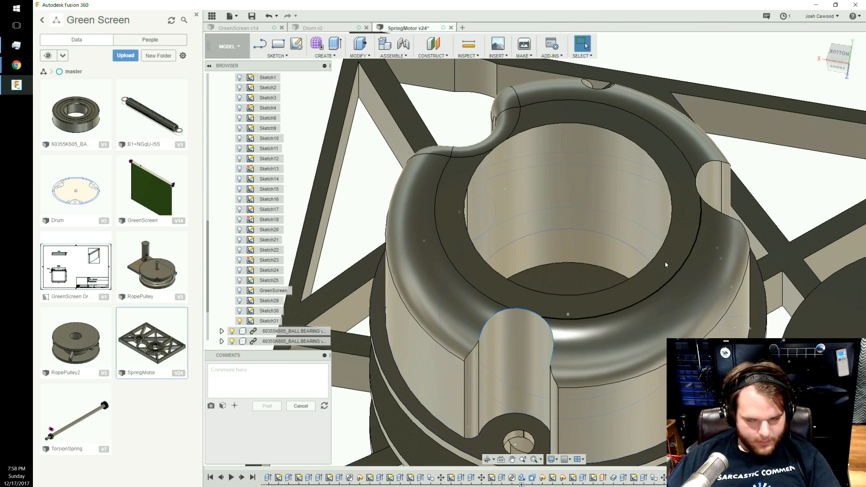
{"action": "left_click", "coordinate": [702, 178]}
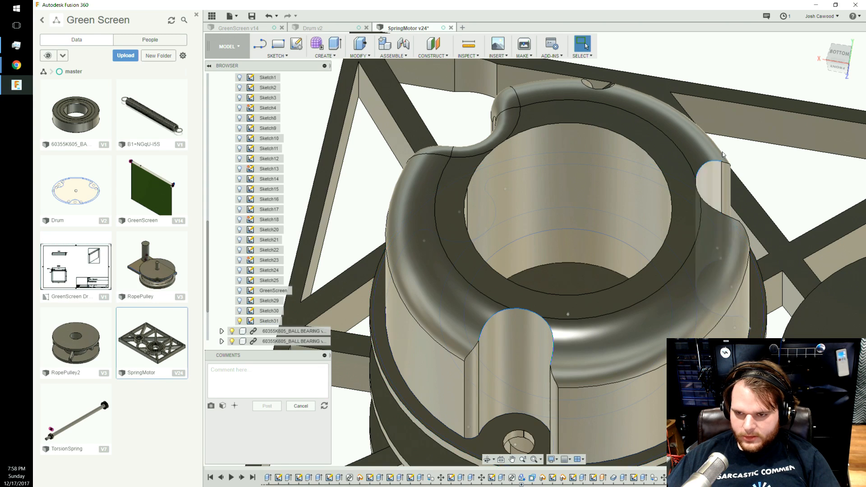
{"action": "middle_click_drag", "start_coordinate": [699, 191], "coordinate": [814, 118], "text": "shift"}
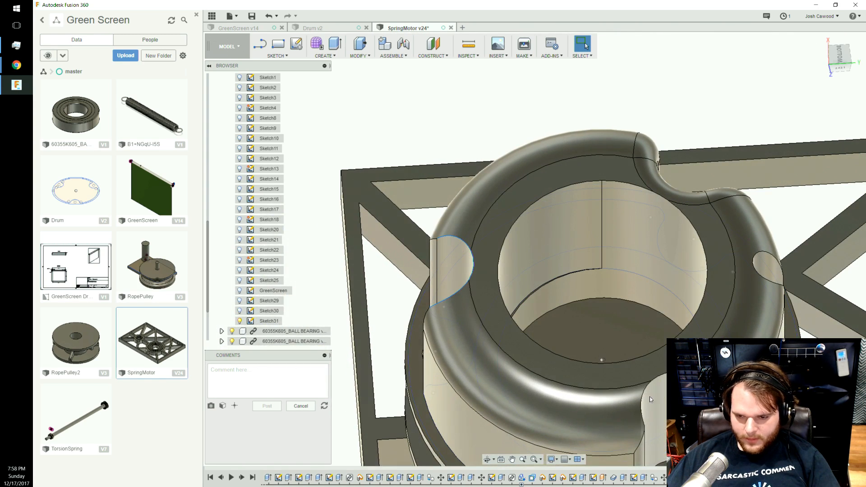
{"action": "left_click", "coordinate": [665, 376], "text": "ctrl"}
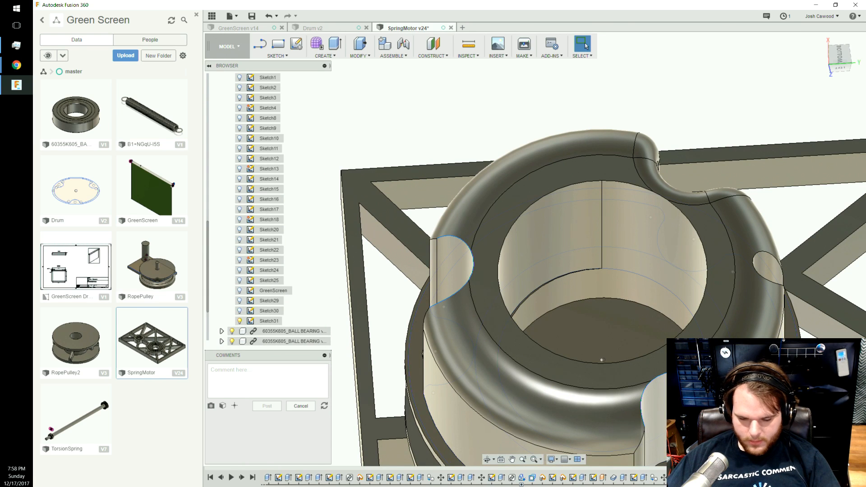
{"action": "key", "text": "f"}
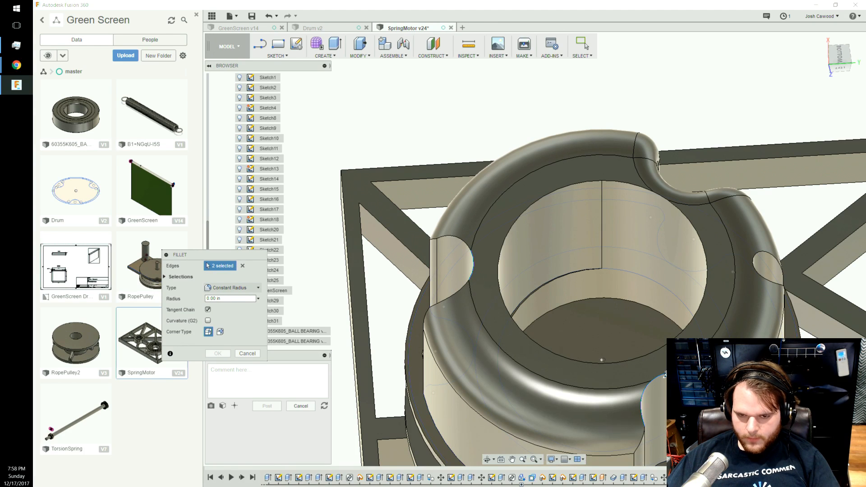
{"action": "left_click_drag", "start_coordinate": [665, 373], "coordinate": [665, 371]}
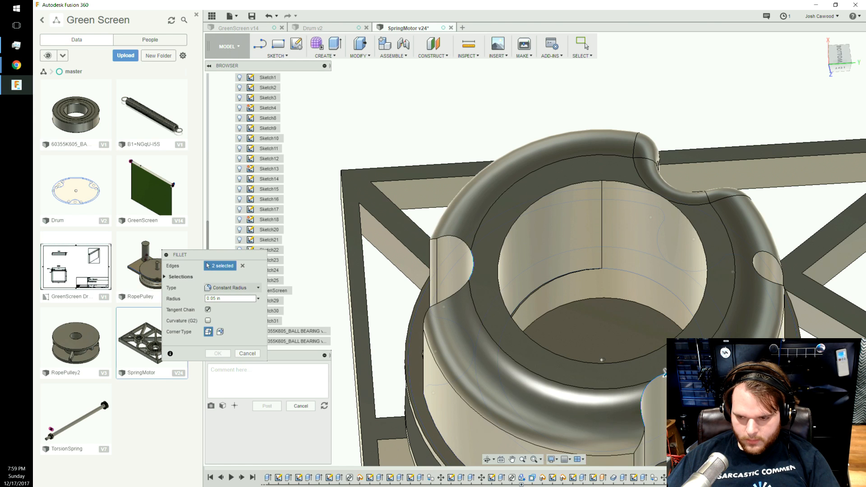
{"action": "left_click_drag", "start_coordinate": [663, 371], "coordinate": [664, 372]}
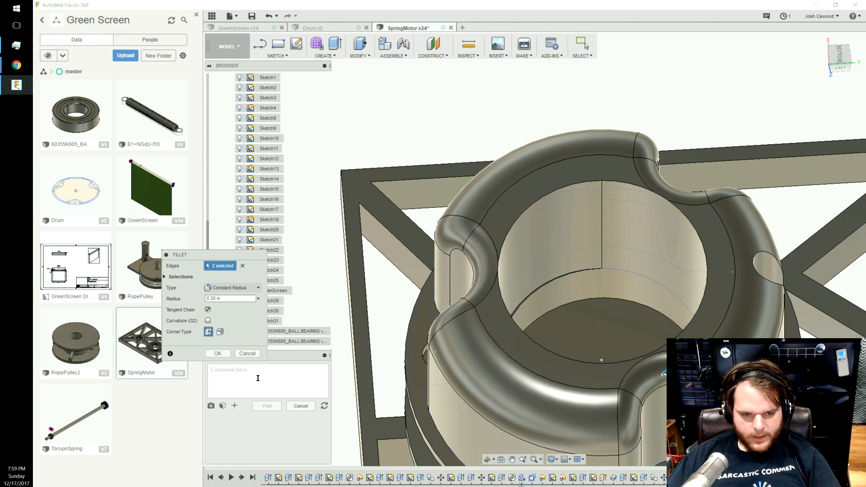
{"action": "left_click", "coordinate": [223, 355]}
Collapse the Sketches folder and toggle the visibility of the SpringPulley:1 component.
{"action": "scroll", "coordinate": [583, 313], "scroll_direction": "down", "scroll_amount": 5}
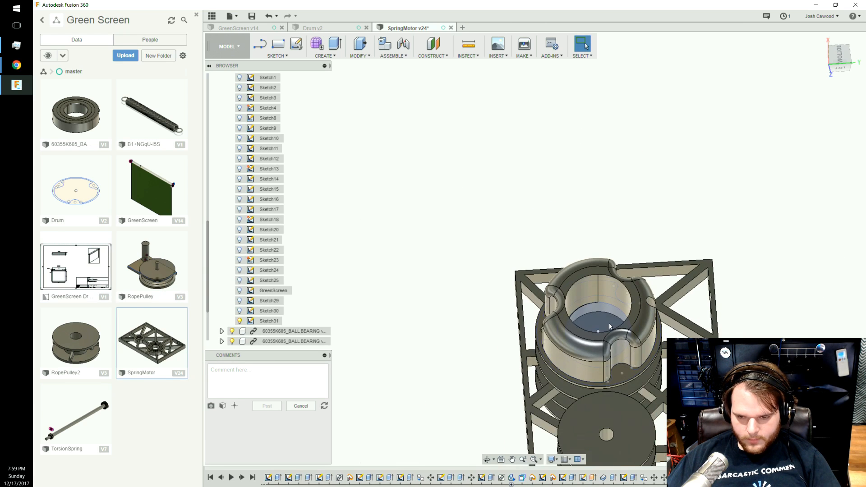
{"action": "scroll", "coordinate": [261, 242], "scroll_direction": "up", "scroll_amount": 3}
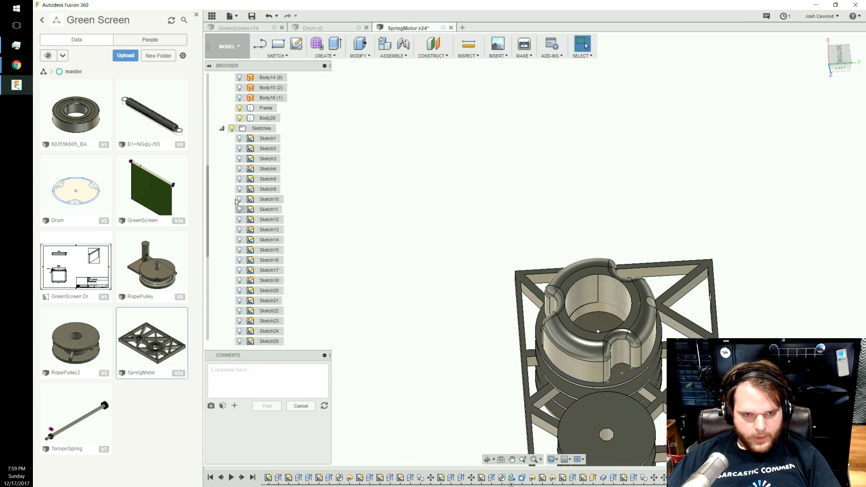
{"action": "left_click", "coordinate": [222, 128]}
{"action": "left_click", "coordinate": [234, 271]}
{"action": "left_click", "coordinate": [233, 270]}
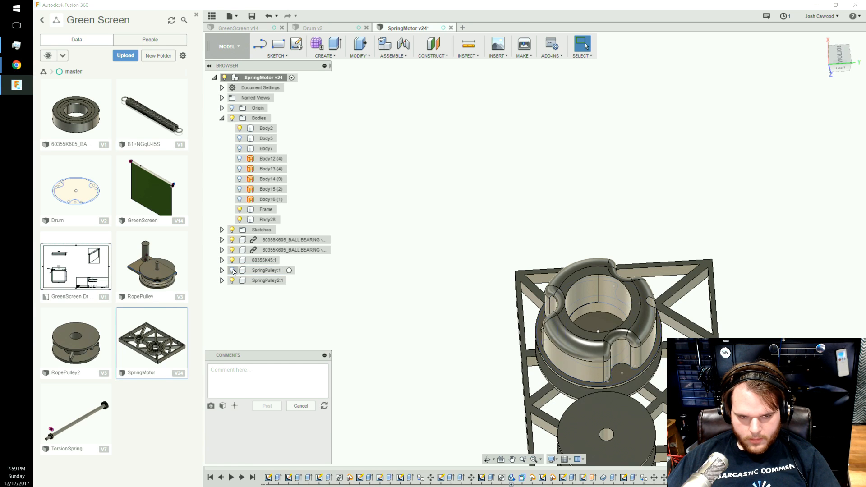
Hide both ball bearings, 60355K45:1 and the root Bodies folder, leaving SpringPulley2:1 displayed, and view it from the left side.
{"action": "left_click", "coordinate": [232, 281]}
{"action": "left_click", "coordinate": [233, 281]}
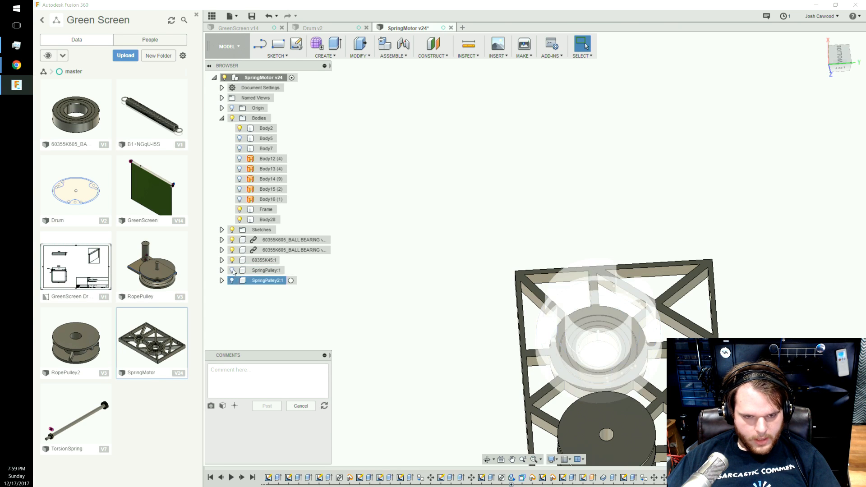
{"action": "left_click", "coordinate": [232, 250]}
{"action": "left_click", "coordinate": [233, 239]}
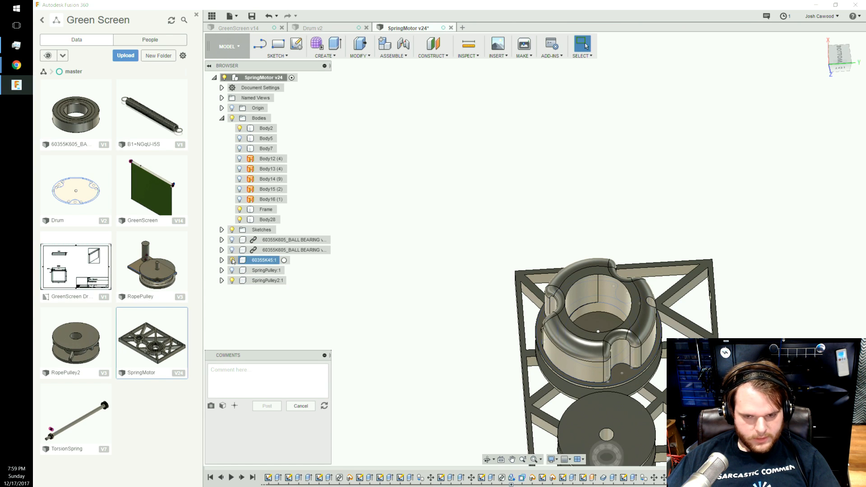
{"action": "left_click", "coordinate": [232, 118]}
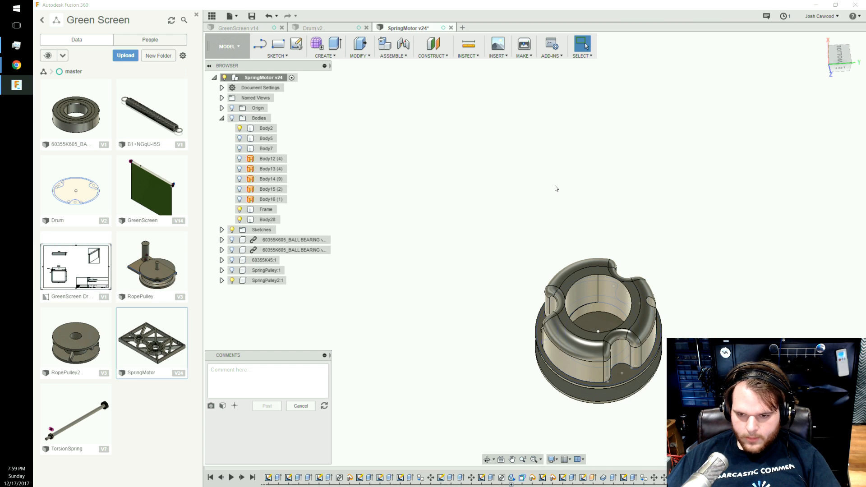
{"action": "mouse_move", "coordinate": [814, 78]}
{"action": "left_mouse_down"}
{"action": "mouse_move", "coordinate": [788, 97]}
{"action": "mouse_move", "coordinate": [768, 41]}
{"action": "mouse_move", "coordinate": [763, 81]}
{"action": "mouse_move", "coordinate": [753, 38]}
{"action": "mouse_move", "coordinate": [692, 63]}
{"action": "mouse_move", "coordinate": [691, 83]}
{"action": "mouse_move", "coordinate": [698, 93]}
{"action": "mouse_move", "coordinate": [748, 38]}
{"action": "mouse_move", "coordinate": [746, 1]}
{"action": "mouse_move", "coordinate": [835, 56]}
{"action": "left_mouse_up"}
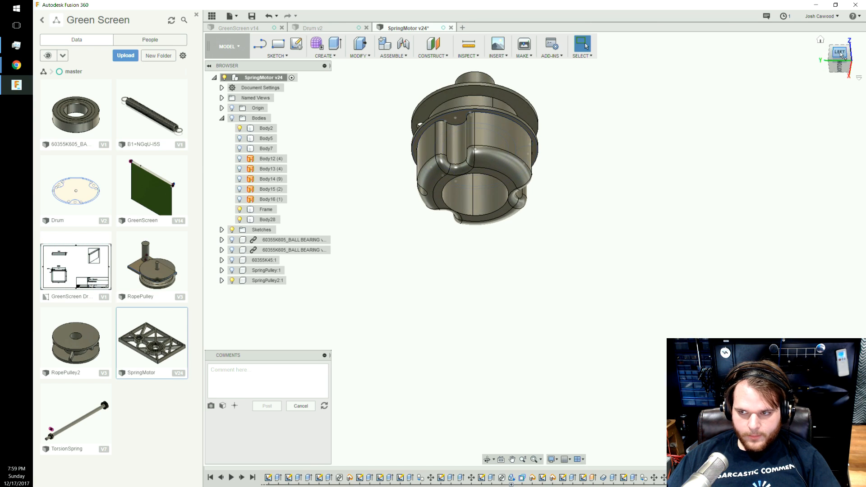
{"action": "left_click", "coordinate": [839, 58]}
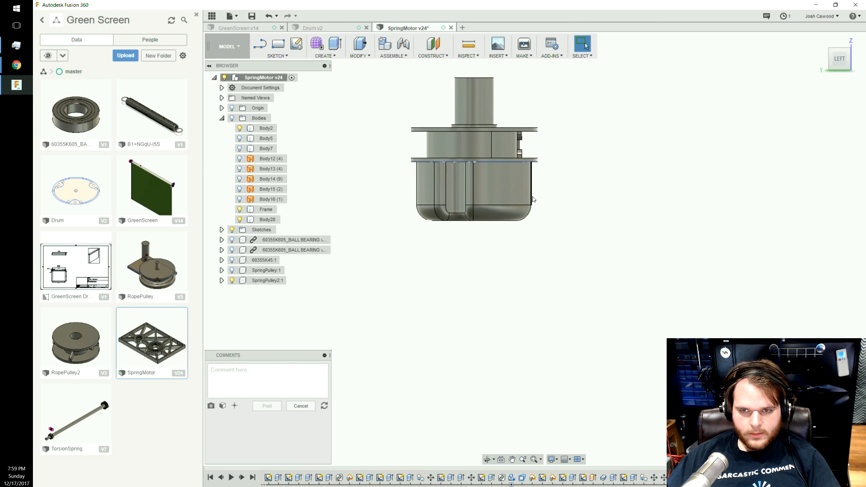
Try to send the whole SpringMotor v24 component to the Cura 3D print utility at Medium refinement, and minimise Cura.
{"action": "left_click", "coordinate": [528, 46]}
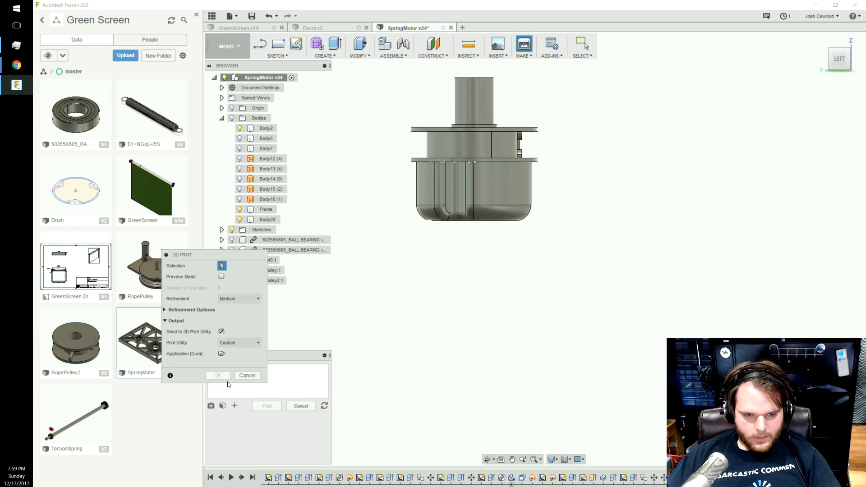
{"action": "left_click", "coordinate": [517, 183]}
{"action": "left_click", "coordinate": [516, 180]}
{"action": "left_click", "coordinate": [487, 105]}
{"action": "left_click", "coordinate": [495, 185]}
{"action": "left_click", "coordinate": [481, 105]}
{"action": "left_click", "coordinate": [241, 79]}
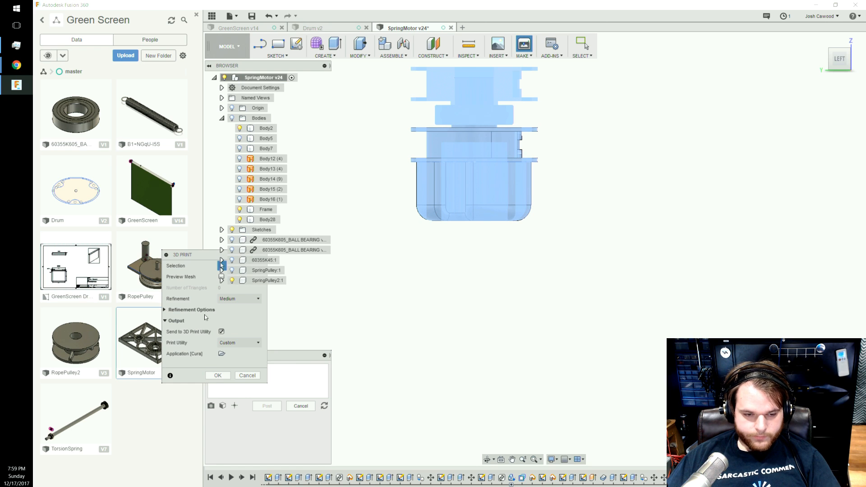
{"action": "left_click", "coordinate": [218, 376]}
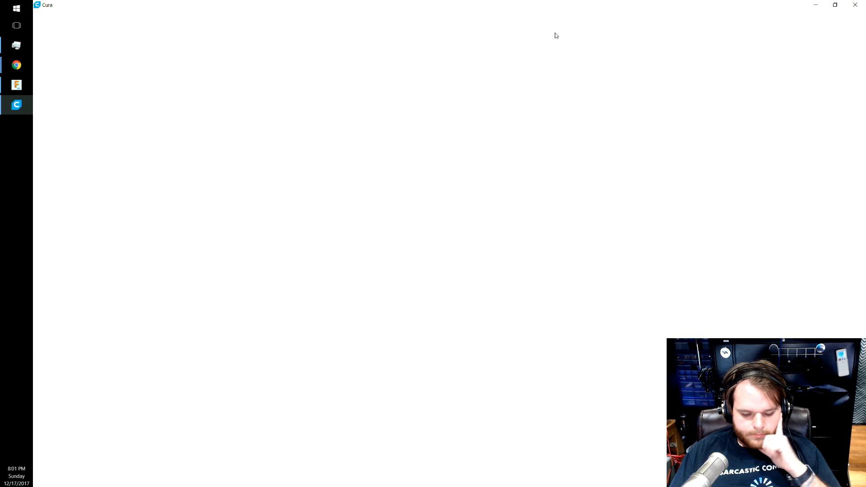
{"action": "left_click_drag", "start_coordinate": [570, 7], "coordinate": [502, 4]}
{"action": "left_click", "coordinate": [815, 4]}
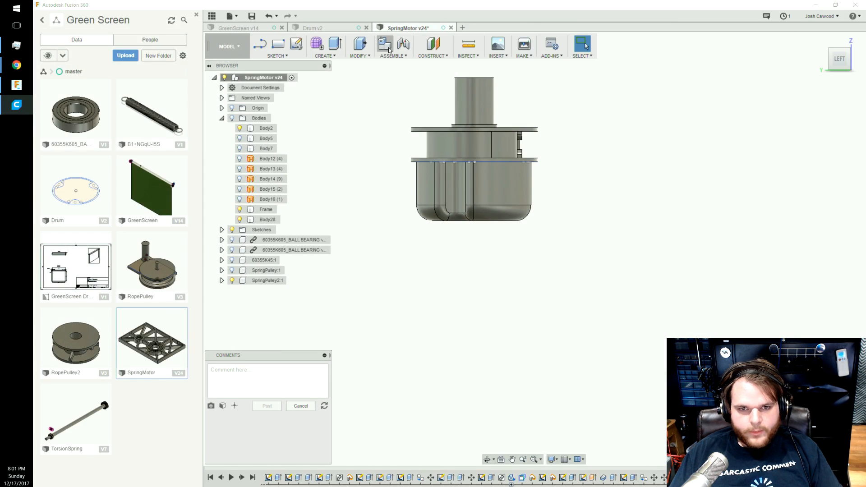
In the GreenScreen design, expand the Bodies folder and hide the Shaft (1) body around the torsion spring.
{"action": "left_click", "coordinate": [261, 28]}
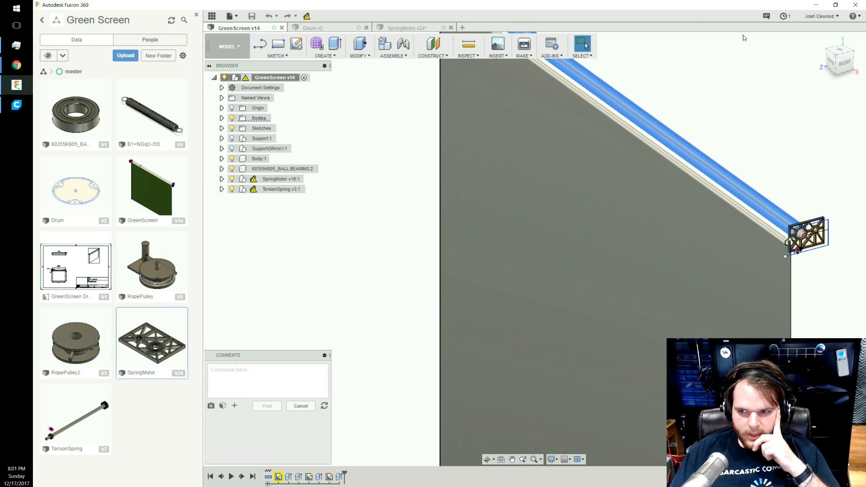
{"action": "left_click_drag", "start_coordinate": [819, 72], "coordinate": [848, 62]}
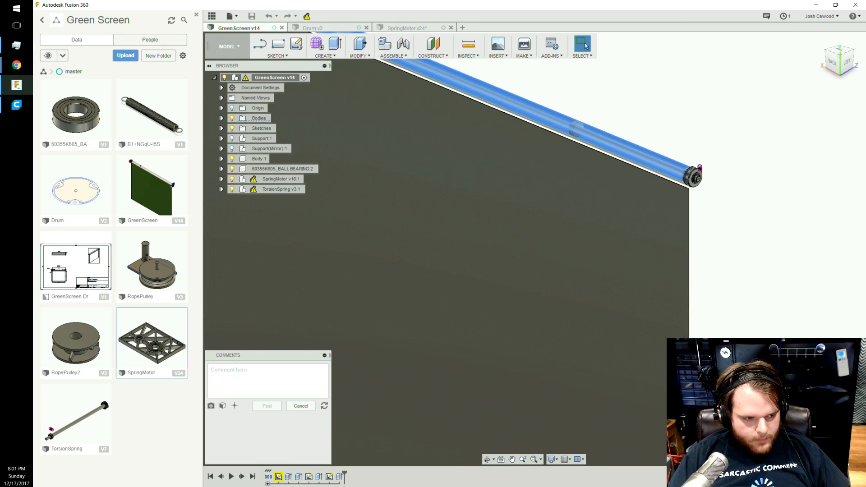
{"action": "left_click", "coordinate": [311, 200]}
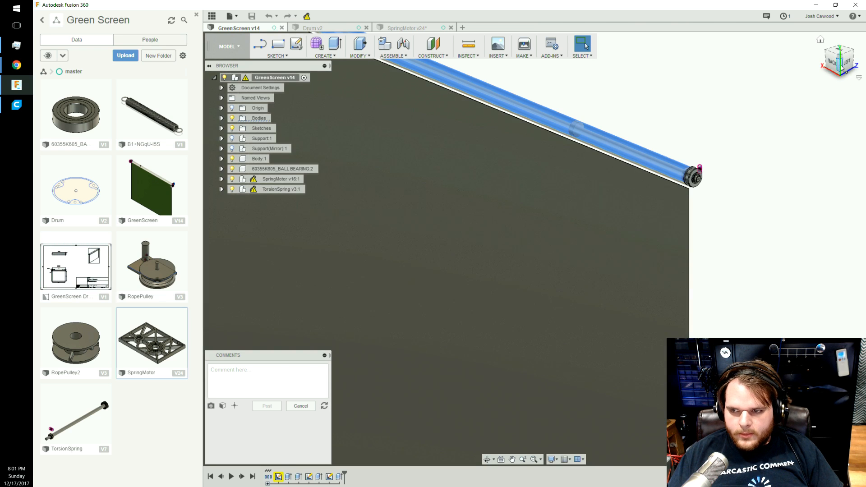
{"action": "left_click_drag", "start_coordinate": [841, 66], "coordinate": [829, 70]}
{"action": "scroll", "coordinate": [597, 196], "scroll_direction": "up", "scroll_amount": 8}
{"action": "scroll", "coordinate": [691, 156], "scroll_direction": "down", "scroll_amount": 6}
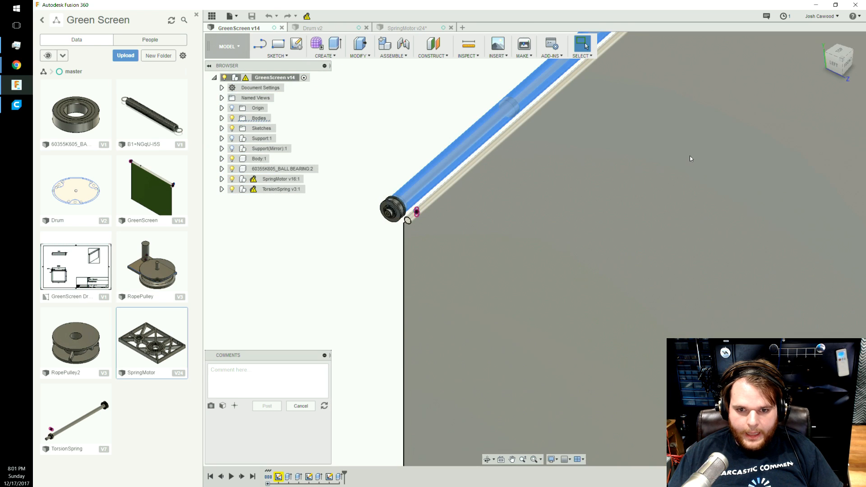
{"action": "scroll", "coordinate": [451, 145], "scroll_direction": "up", "scroll_amount": 3}
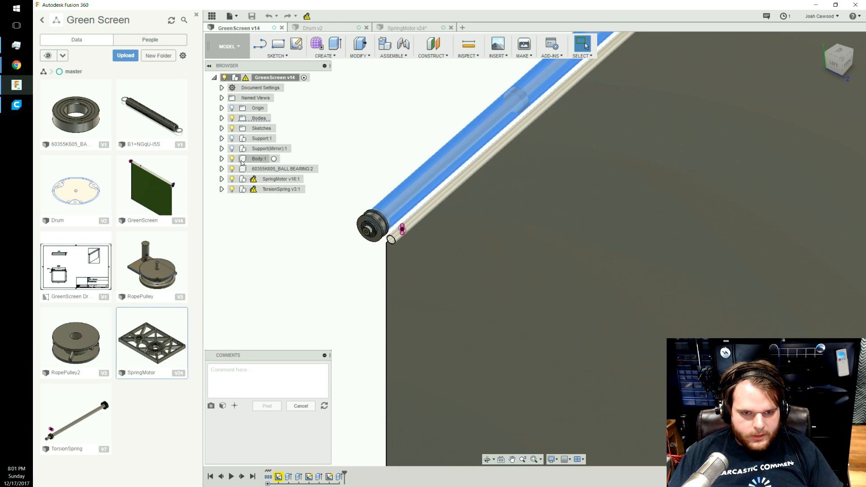
{"action": "left_click", "coordinate": [221, 118]}
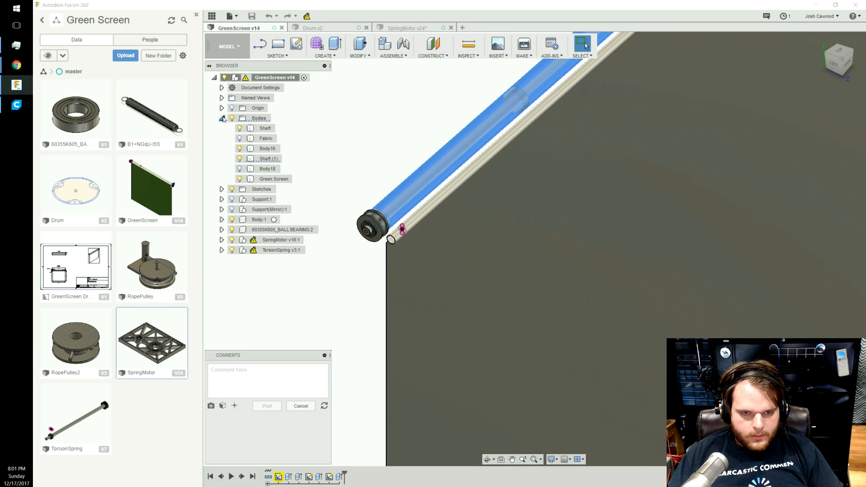
{"action": "left_click", "coordinate": [239, 159]}
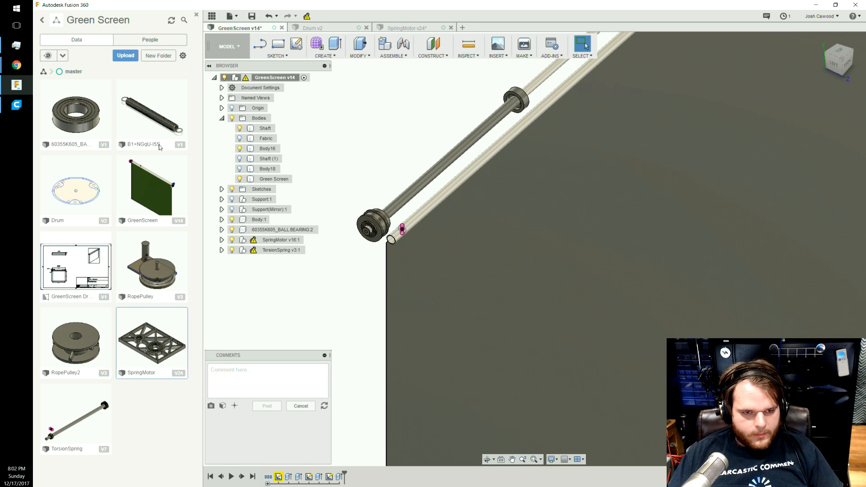
Open the TorsionSpring design, expand its bodies and bearing component, and make the Endweel body visible.
{"action": "double_click", "coordinate": [87, 429]}
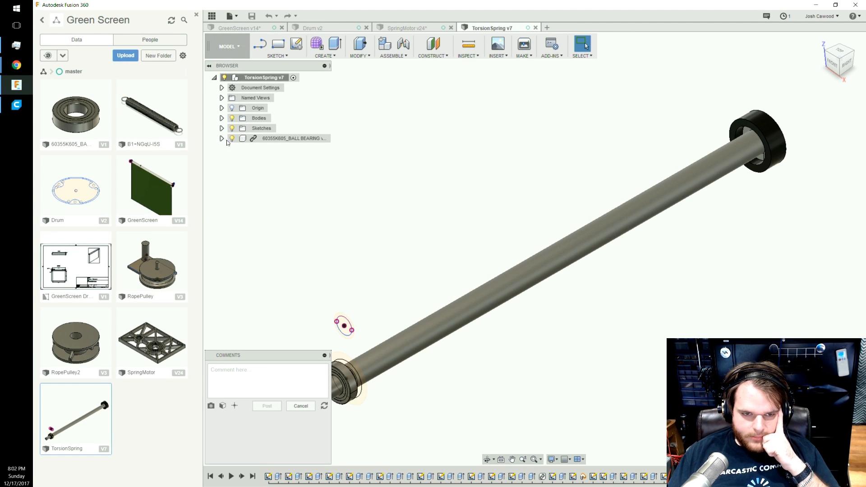
{"action": "left_click", "coordinate": [222, 119]}
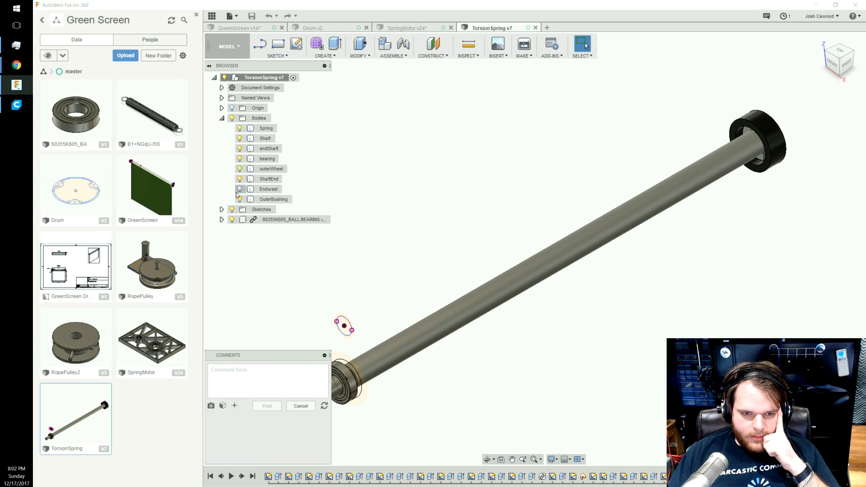
{"action": "left_click", "coordinate": [222, 220]}
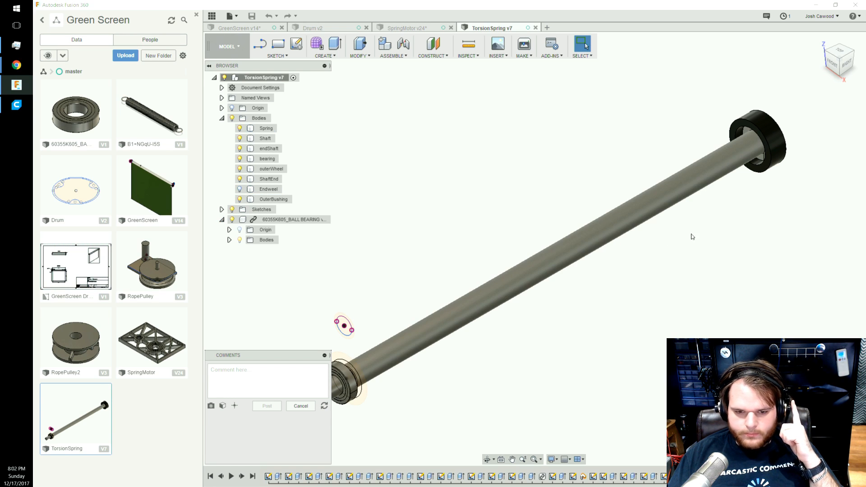
{"action": "left_click_drag", "start_coordinate": [847, 63], "coordinate": [826, 58]}
{"action": "left_click", "coordinate": [240, 189]}
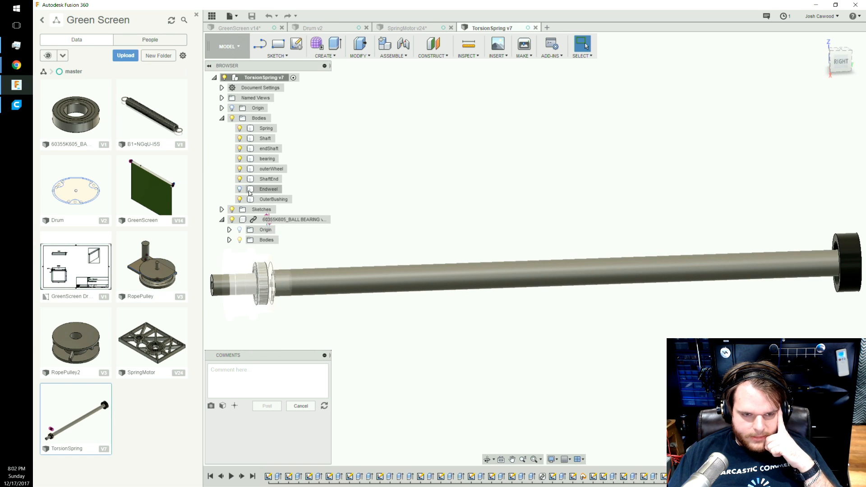
{"action": "left_click", "coordinate": [240, 189]}
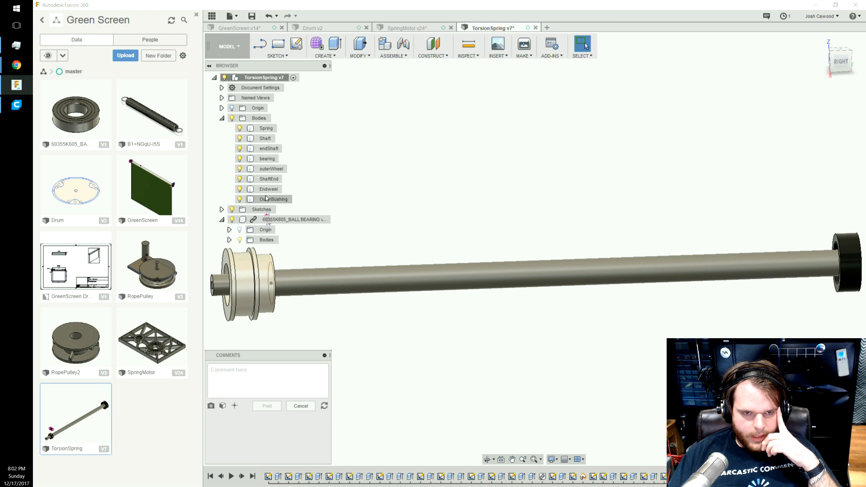
{"action": "left_click", "coordinate": [782, 267]}
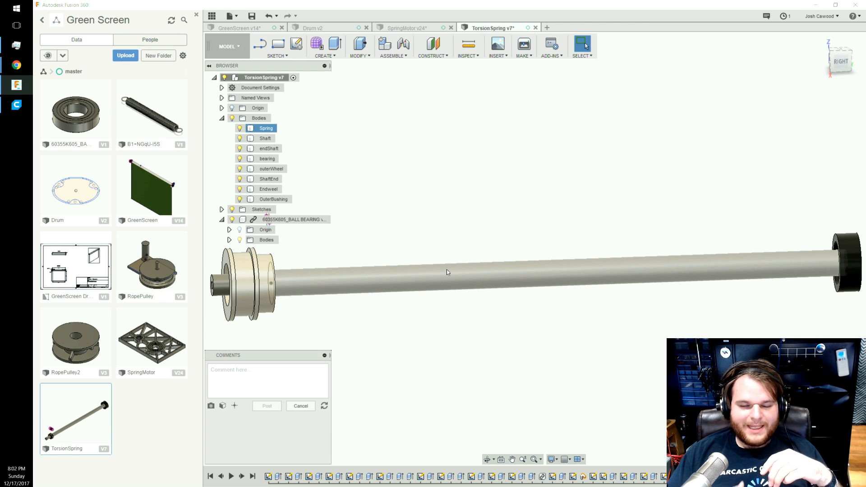
{"action": "left_click", "coordinate": [344, 72]}
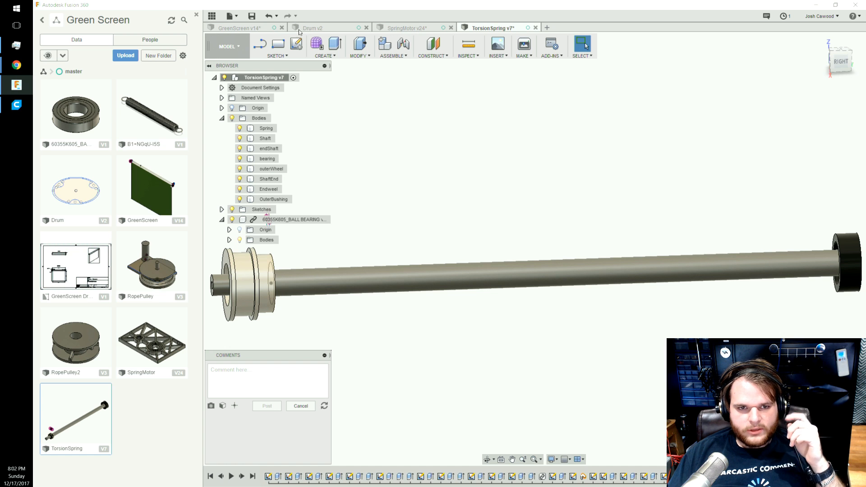
Return to the GreenScreen design and examine the roller assembly from the torsion spring end to the SpringMotor frame end.
{"action": "left_click", "coordinate": [244, 28]}
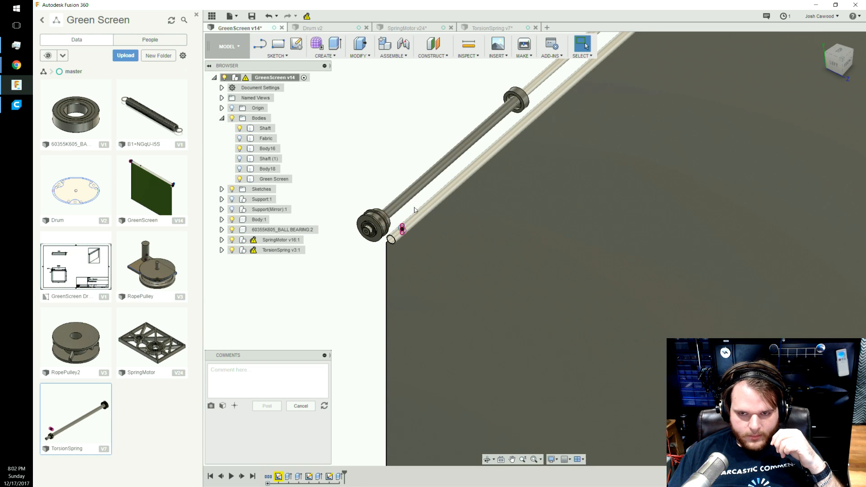
{"action": "scroll", "coordinate": [457, 148], "scroll_direction": "down", "scroll_amount": 3}
{"action": "middle_click_drag", "start_coordinate": [488, 118], "coordinate": [461, 257]}
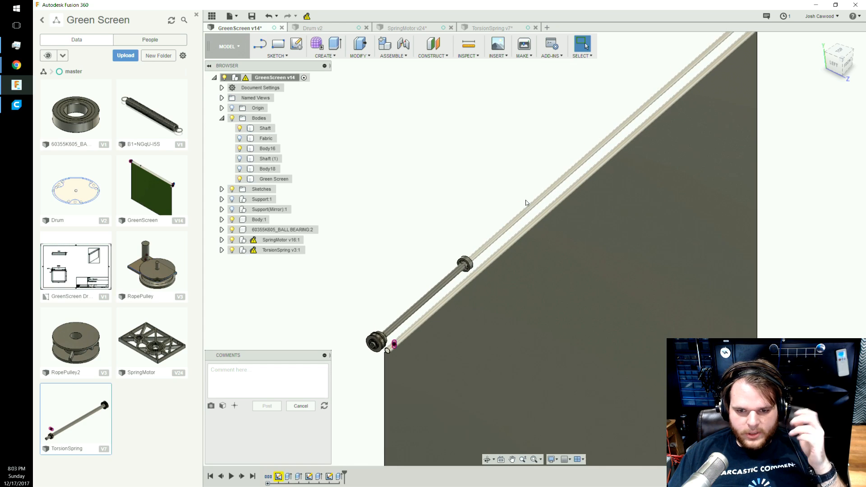
{"action": "scroll", "coordinate": [561, 207], "scroll_direction": "down", "scroll_amount": 2}
{"action": "scroll", "coordinate": [574, 193], "scroll_direction": "up", "scroll_amount": 2}
{"action": "left_click_drag", "start_coordinate": [850, 56], "coordinate": [782, 59]}
{"action": "scroll", "coordinate": [804, 319], "scroll_direction": "up", "scroll_amount": 2}
{"action": "middle_click_drag", "start_coordinate": [738, 375], "coordinate": [686, 242]}
{"action": "scroll", "coordinate": [677, 246], "scroll_direction": "up", "scroll_amount": 3}
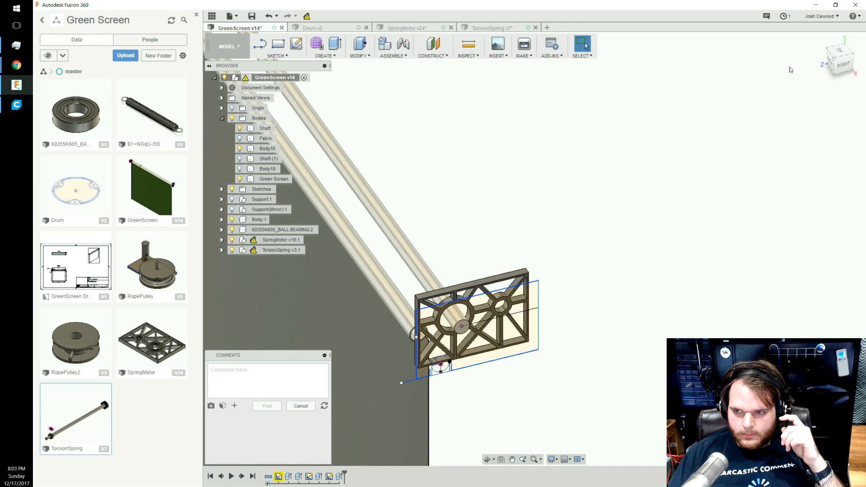
{"action": "left_click_drag", "start_coordinate": [836, 56], "coordinate": [855, 61]}
{"action": "scroll", "coordinate": [709, 227], "scroll_direction": "down", "scroll_amount": 5}
{"action": "scroll", "coordinate": [637, 202], "scroll_direction": "down", "scroll_amount": 1}
{"action": "middle_click_drag", "start_coordinate": [636, 202], "coordinate": [665, 311]}
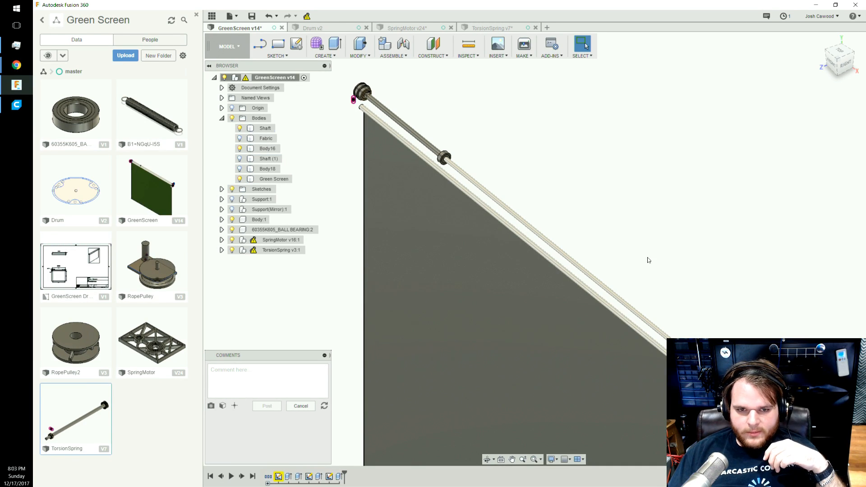
{"action": "mouse_move", "coordinate": [841, 56]}
{"action": "left_mouse_down"}
{"action": "mouse_move", "coordinate": [858, 57]}
{"action": "mouse_move", "coordinate": [865, 42]}
{"action": "left_mouse_up"}
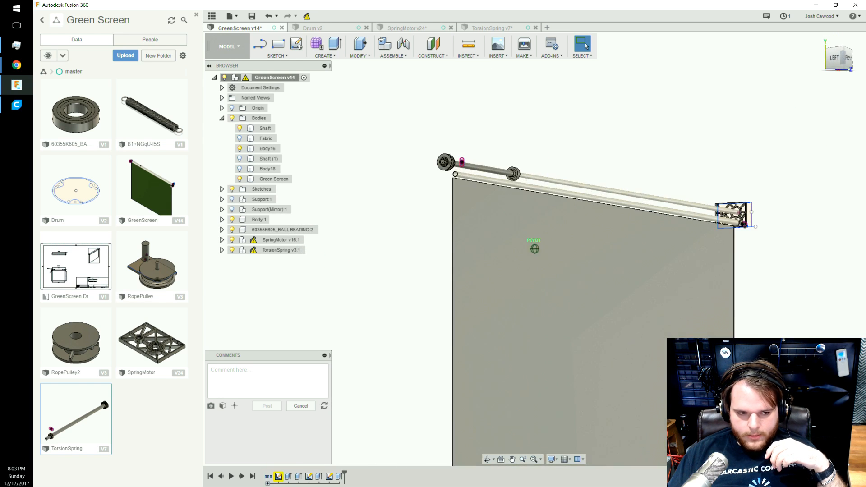
Switch to Cura and close it.
{"action": "left_click", "coordinate": [17, 105]}
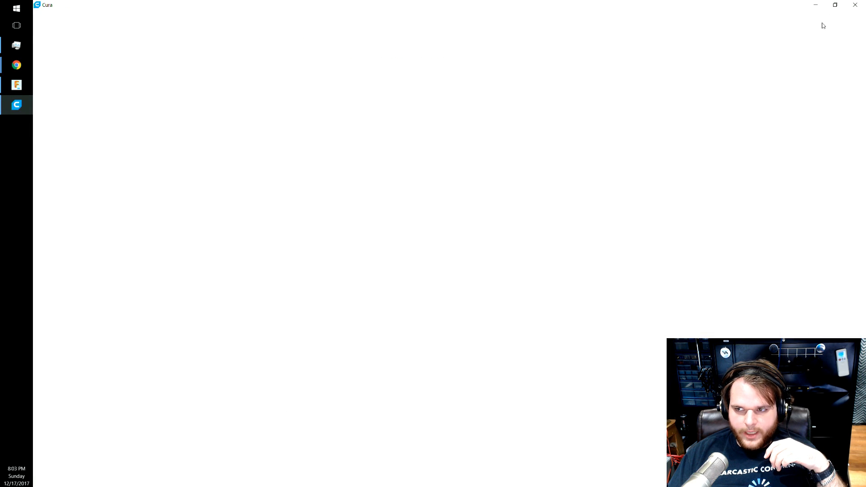
{"action": "left_click", "coordinate": [855, 4]}
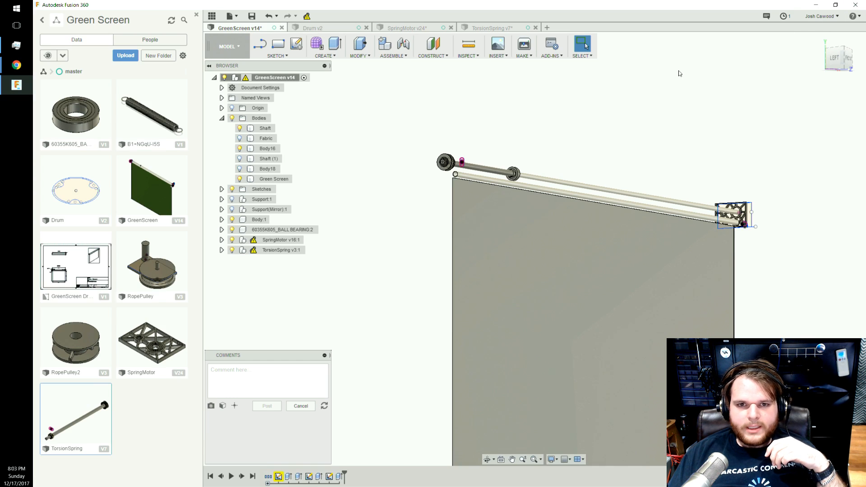